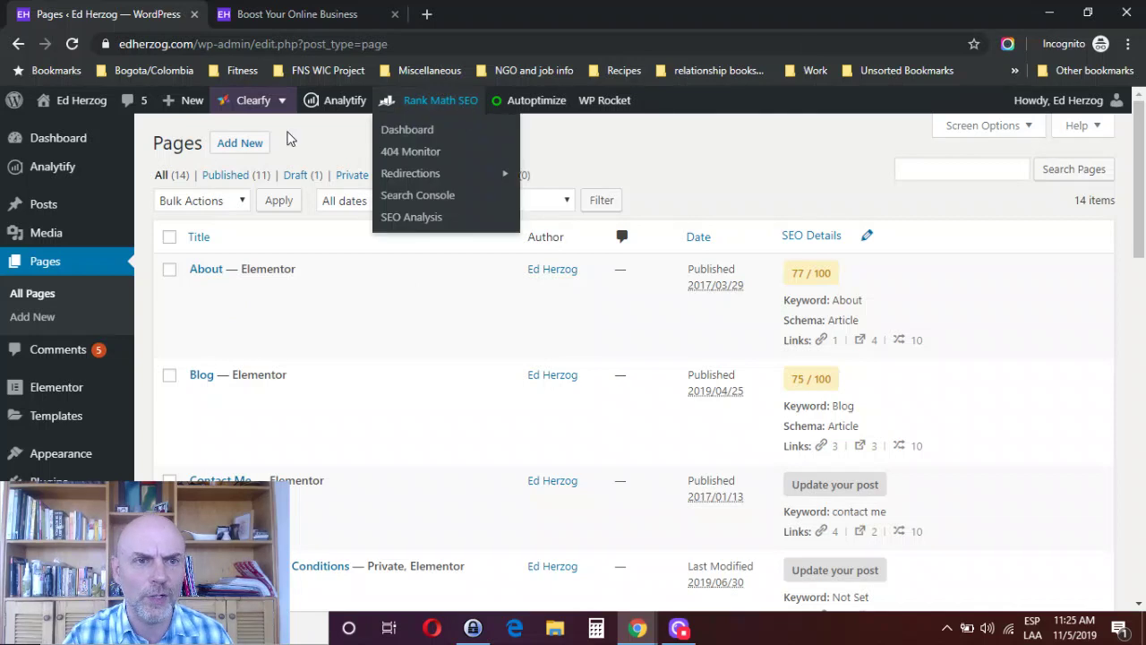
Step: Create a new page titled "Sales Tipes Guidebook" and save it as a draft
{"action": "left_click", "coordinate": [250, 154]}
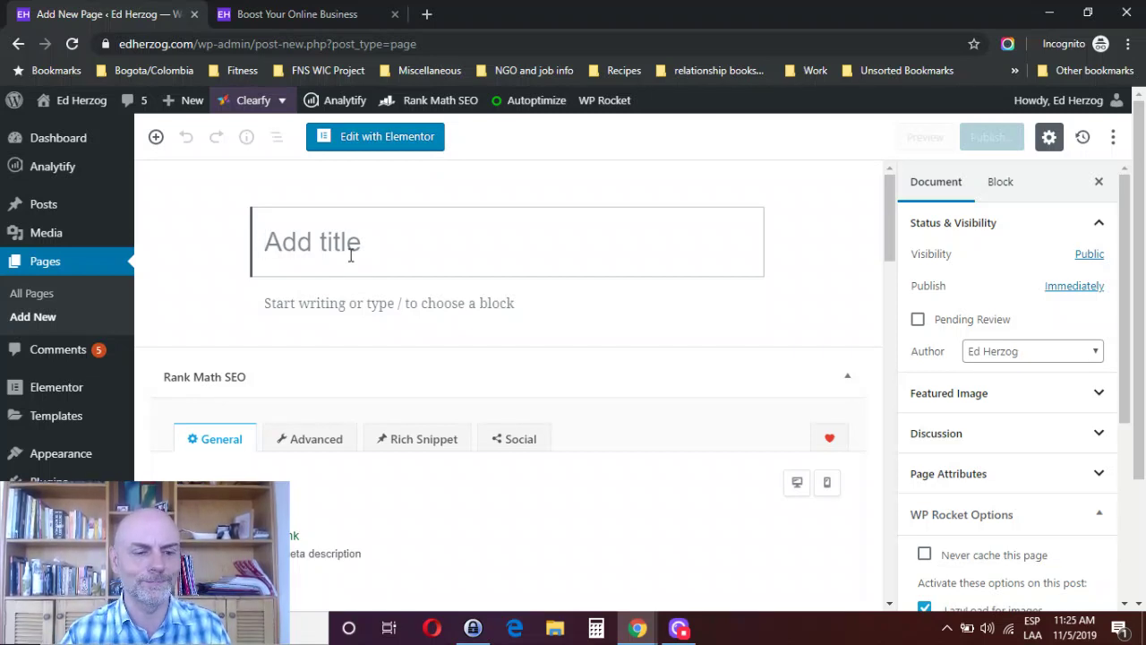
{"action": "type", "text": "Sales Tipes"}
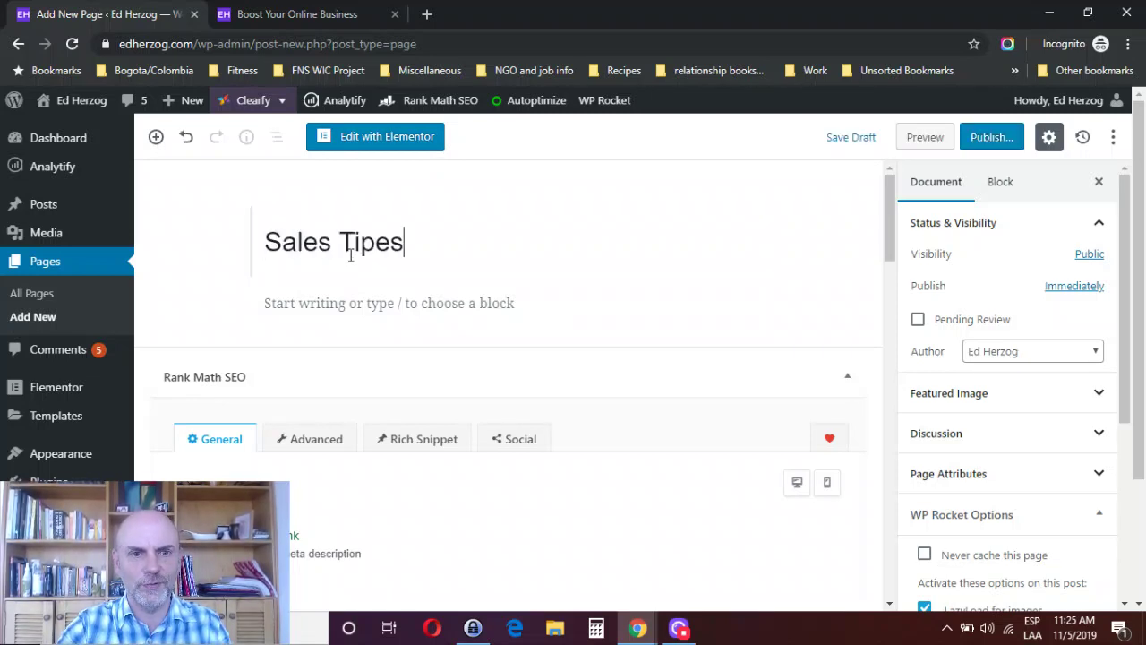
{"action": "type", "text": " Guideboo"}
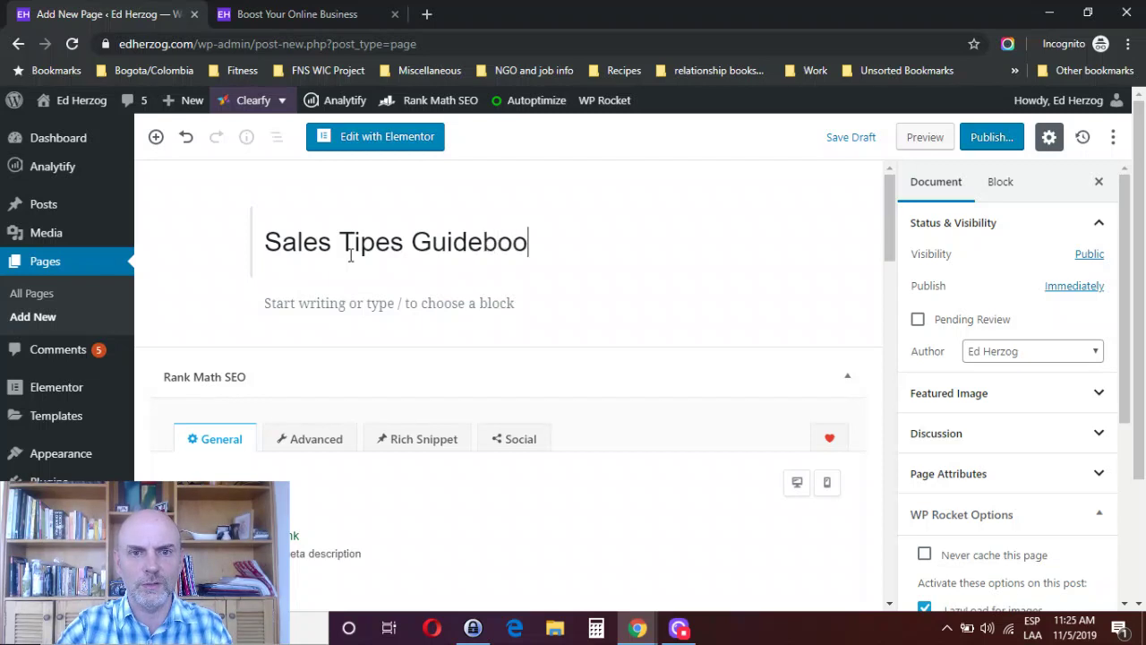
{"action": "type", "text": "k"}
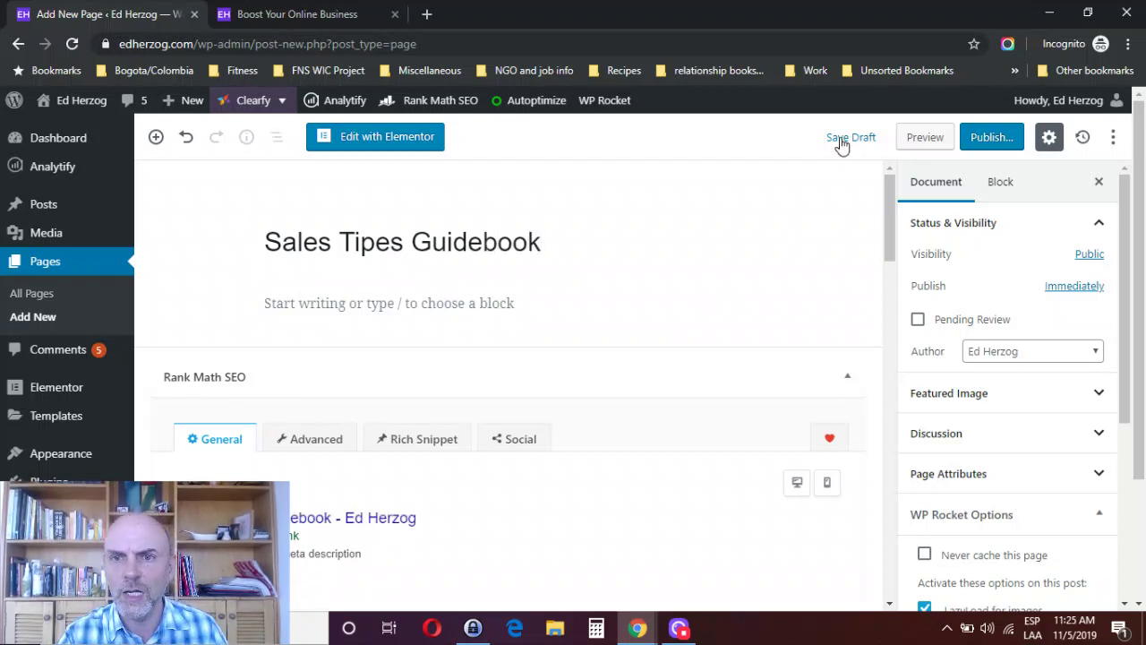
{"action": "left_click", "coordinate": [842, 139]}
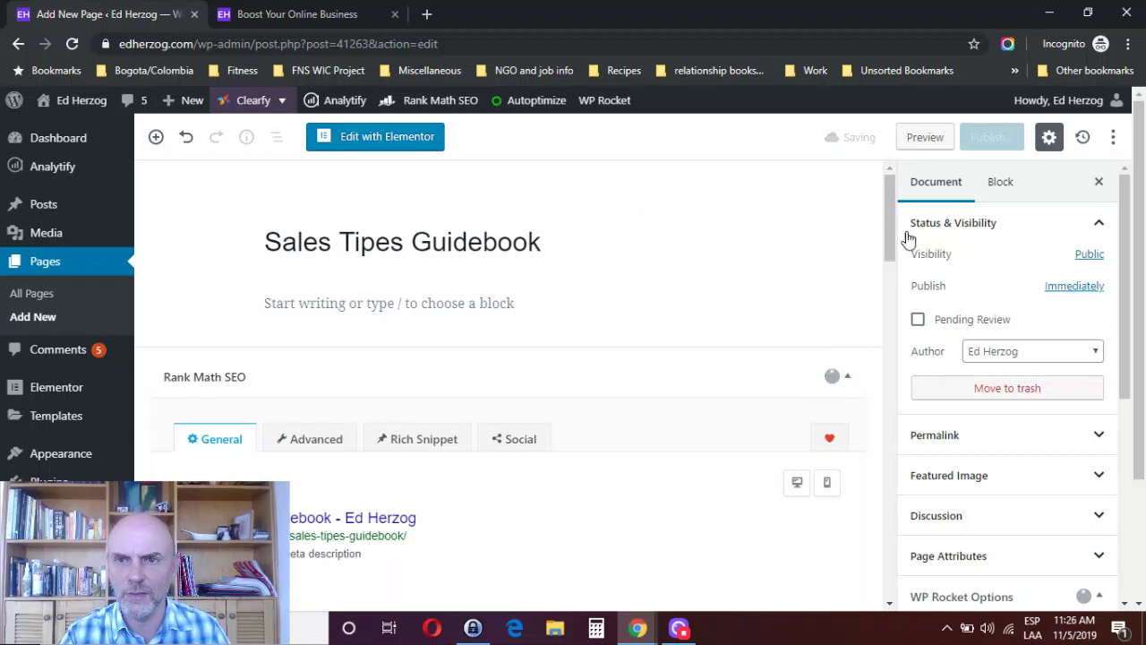
Step: Open the draft page in the Elementor editor and view the status choices in its page settings
{"action": "left_click", "coordinate": [376, 143]}
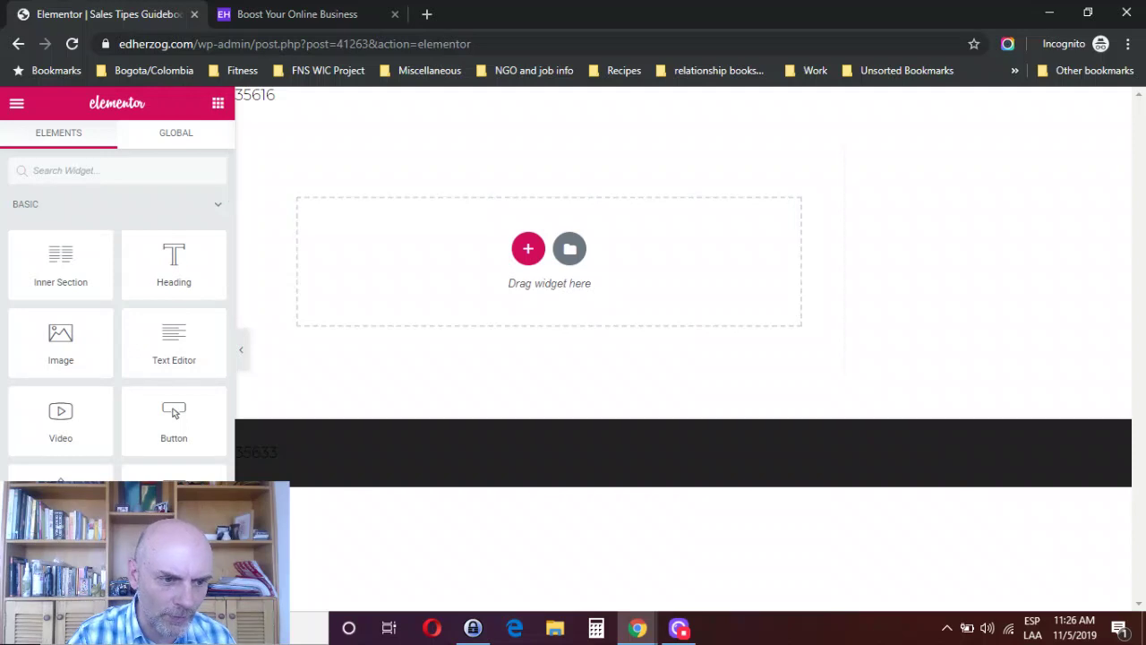
{"action": "left_click", "coordinate": [22, 591]}
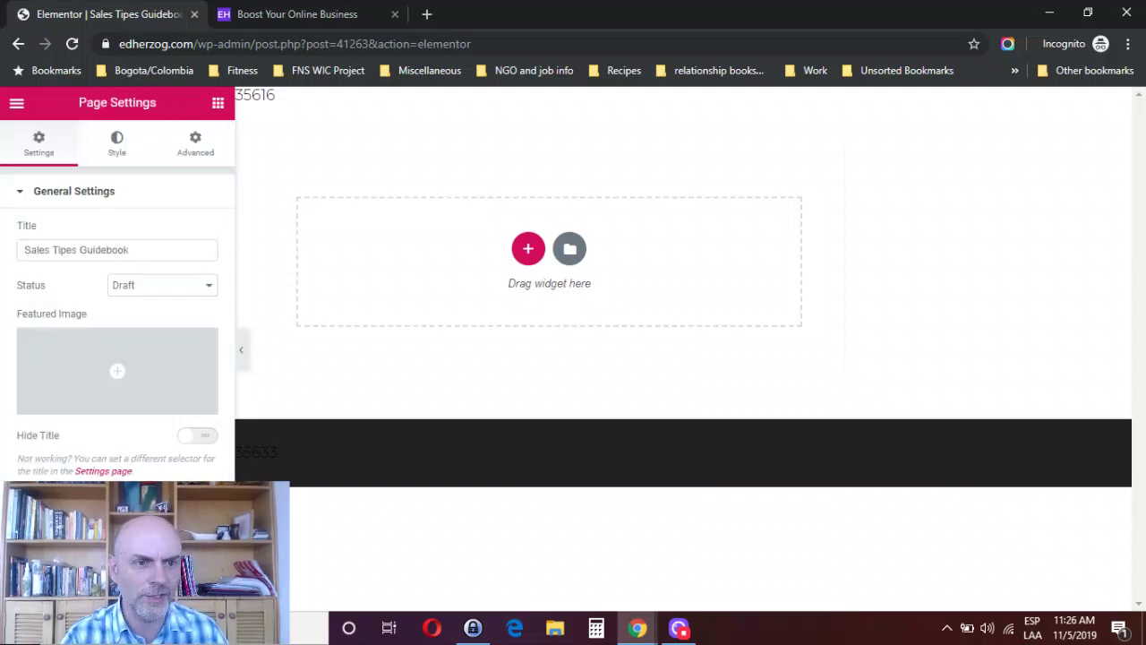
{"action": "left_click", "coordinate": [204, 287]}
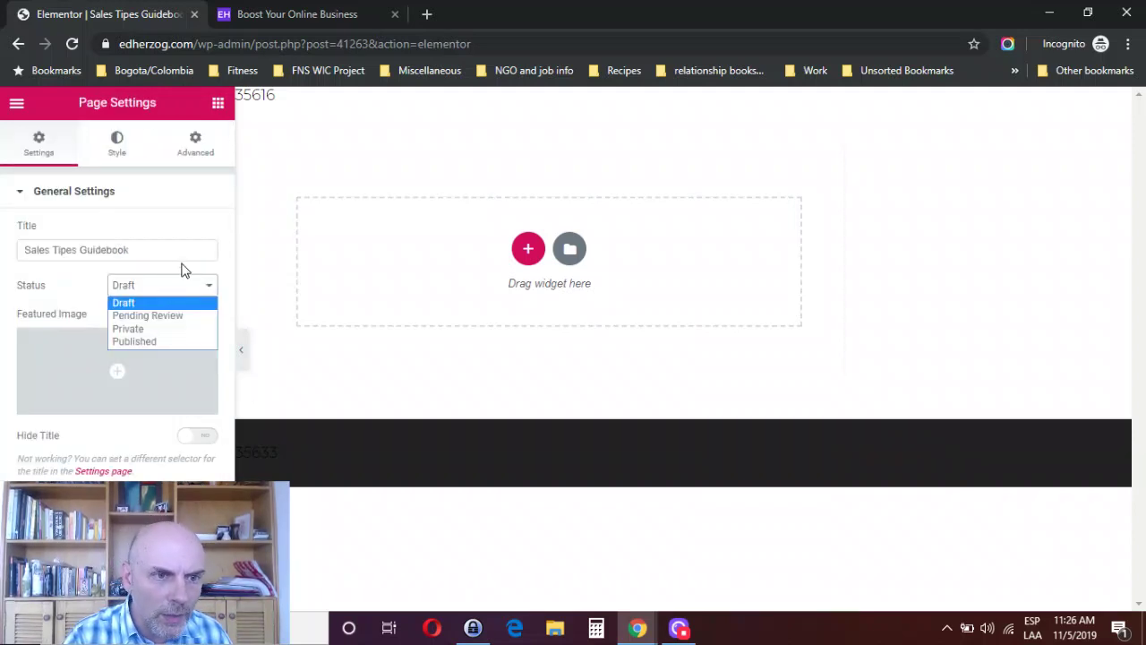
{"action": "key", "text": "Escape"}
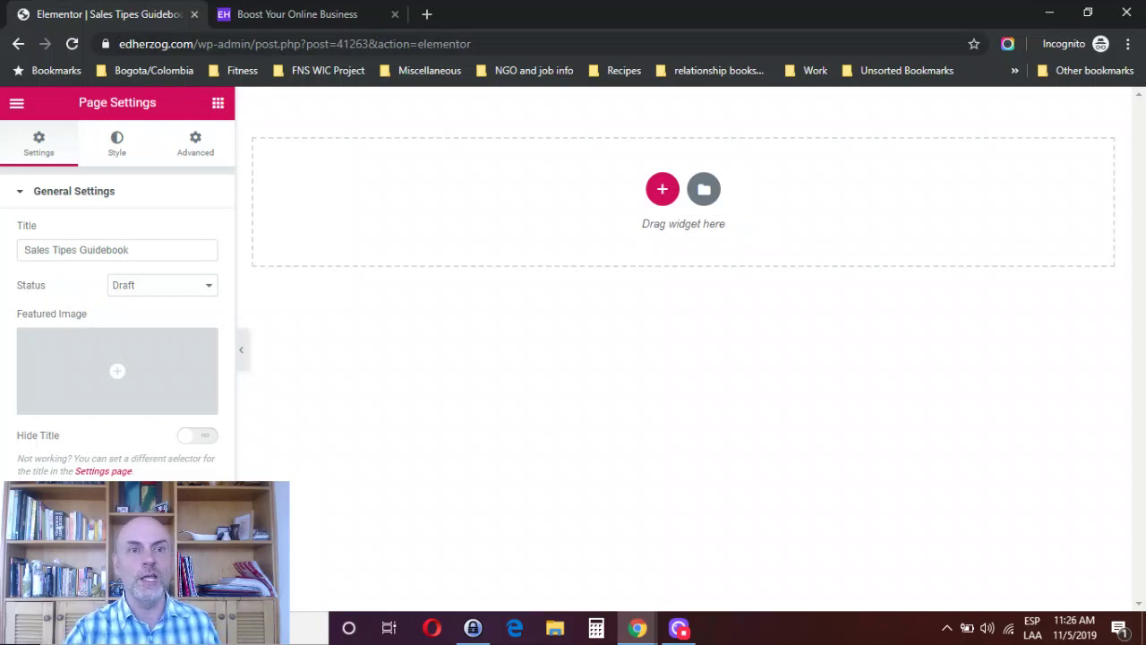
Step: Review the site's published home page from its navigation header down to the tools section and footer
{"action": "left_click", "coordinate": [315, 16]}
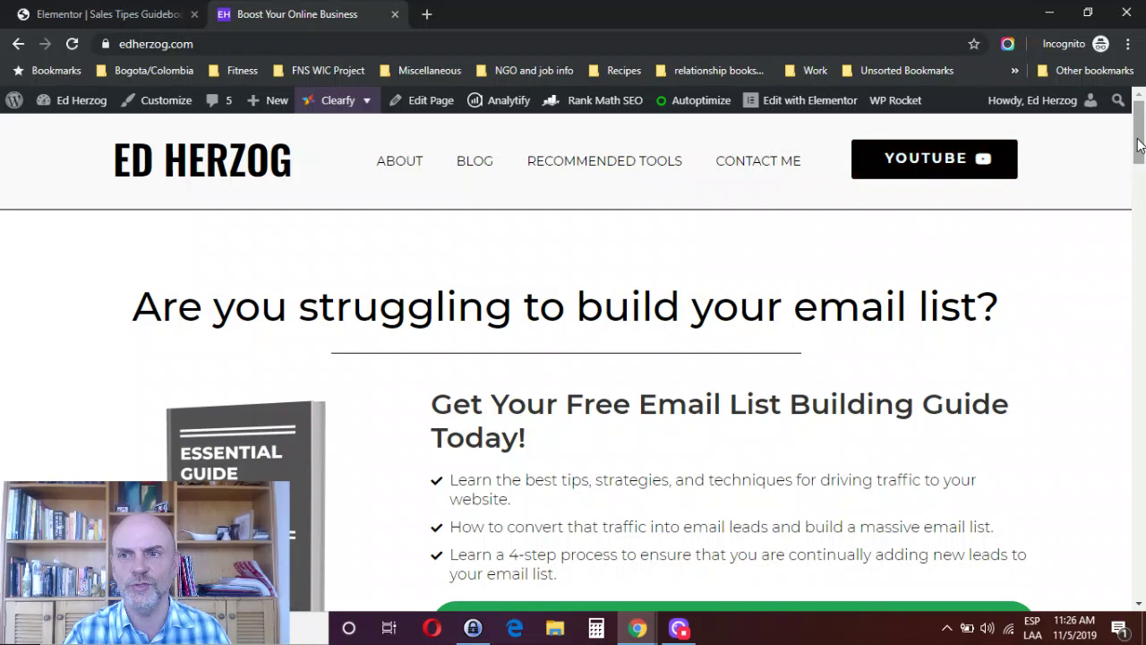
{"action": "left_click_drag", "start_coordinate": [1138, 145], "coordinate": [1121, 588]}
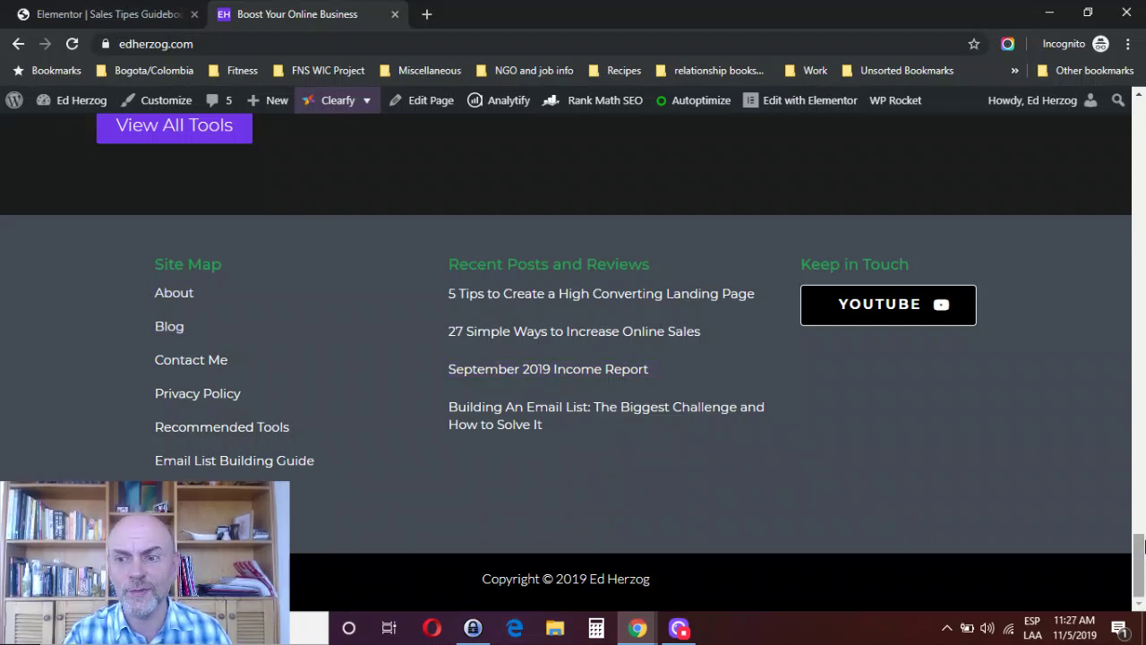
{"action": "left_click_drag", "start_coordinate": [1140, 595], "coordinate": [1139, 509]}
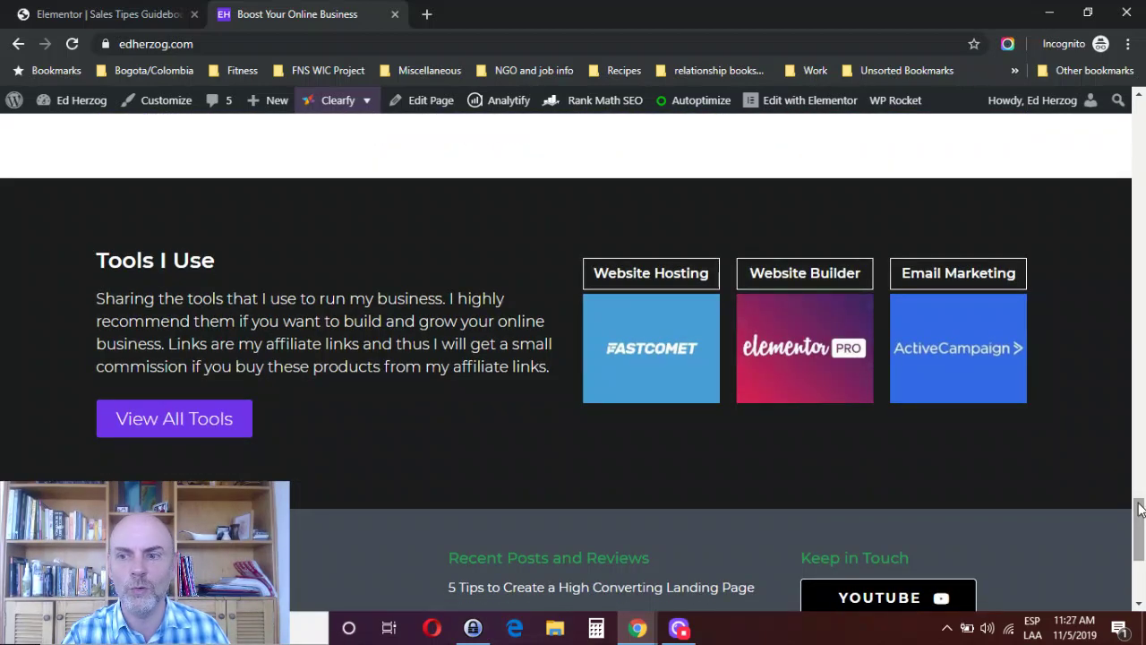
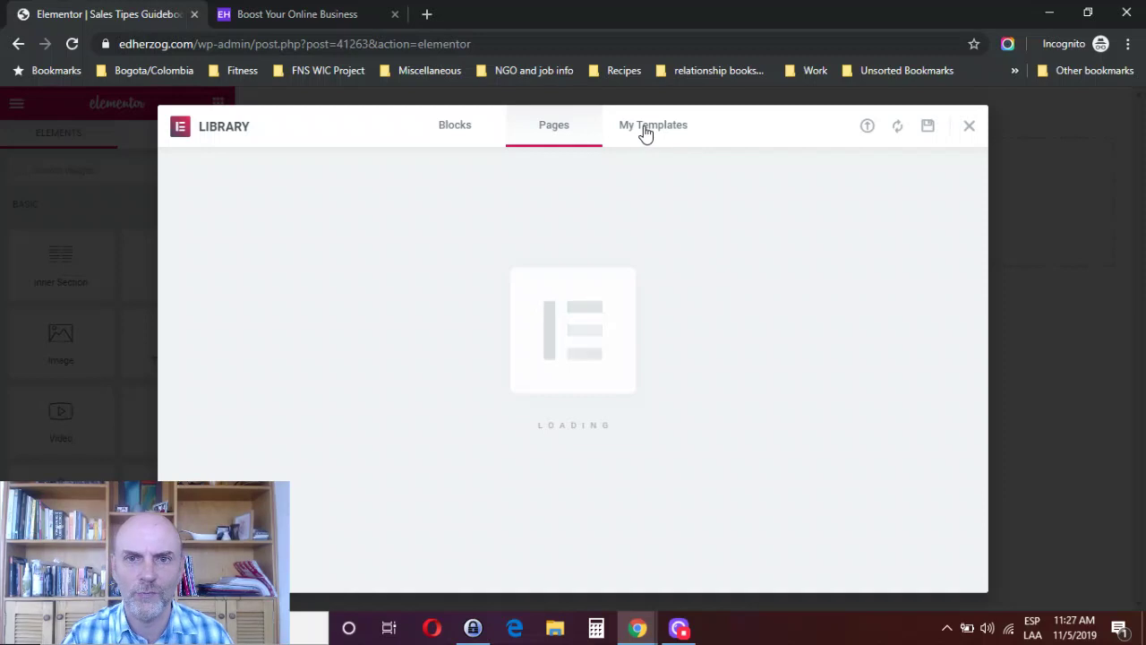
Step: Search the saved templates for "header", sort by creation date and insert the November 4, 2019 "landing page header" without its document settings
{"action": "left_click", "coordinate": [645, 129]}
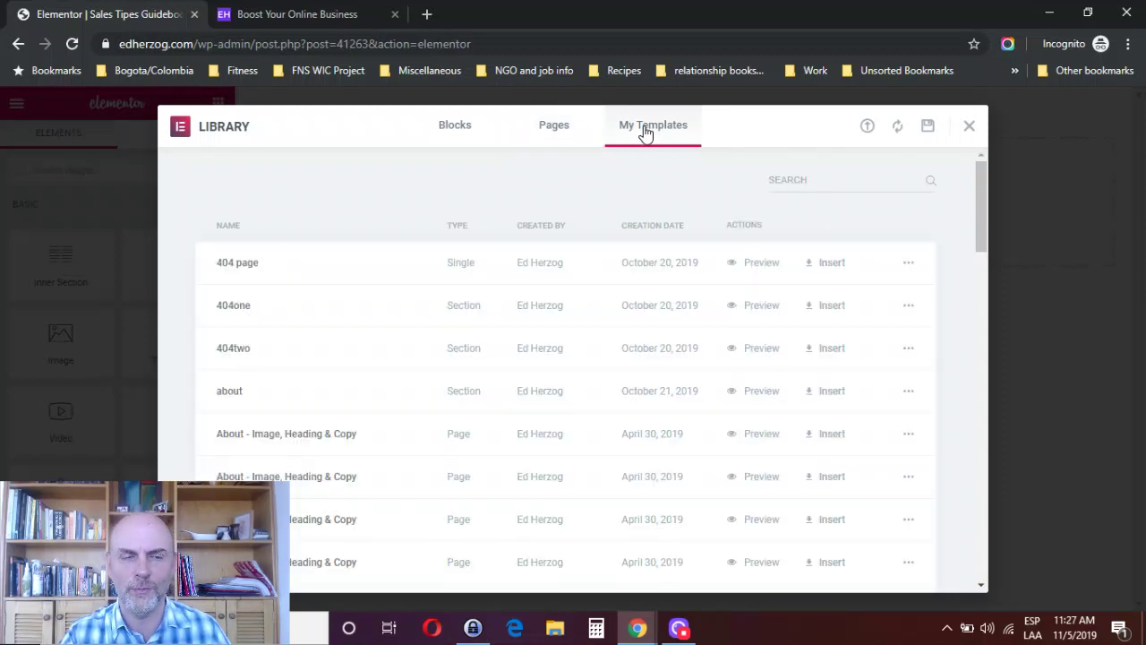
{"action": "left_click", "coordinate": [806, 180]}
{"action": "type", "text": "header"}
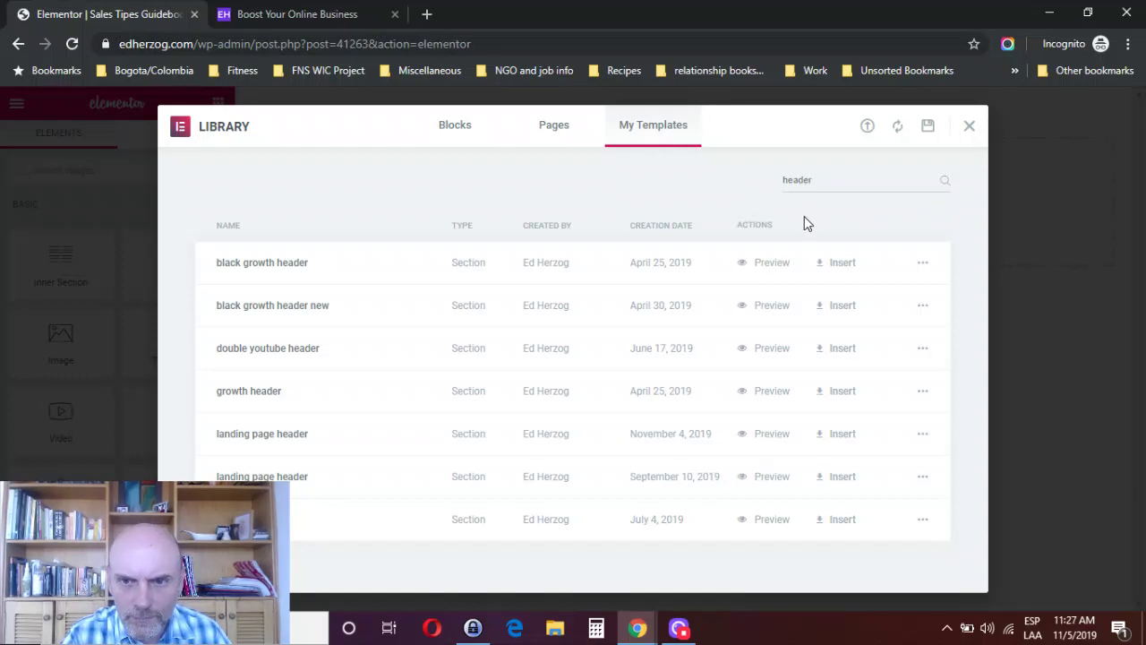
{"action": "left_click", "coordinate": [663, 233]}
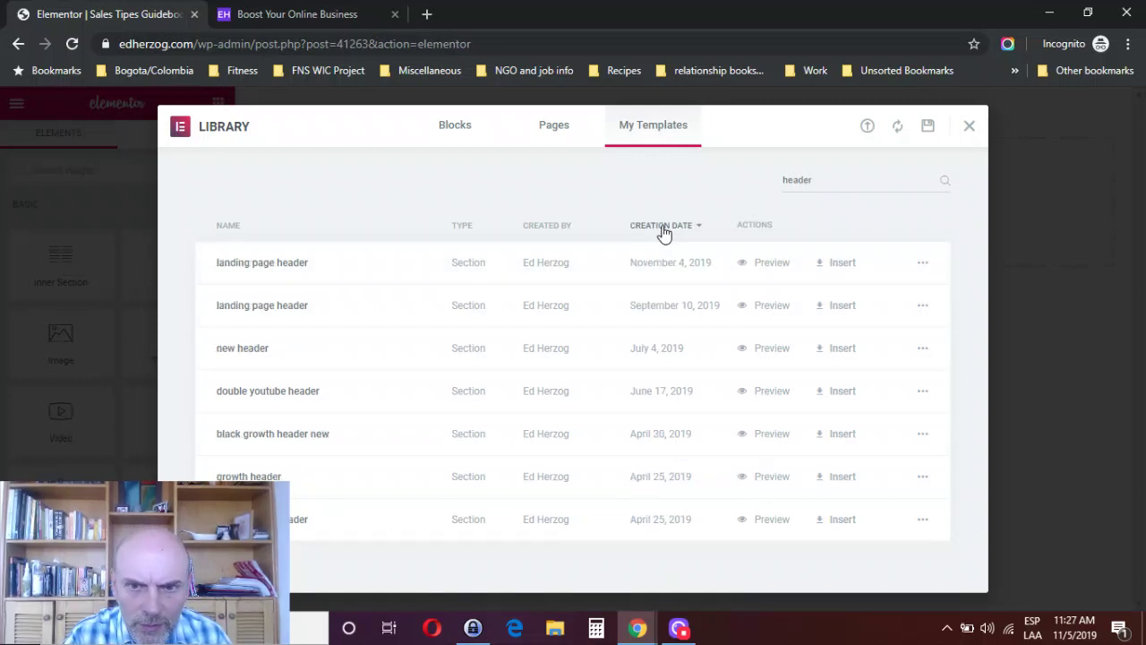
{"action": "left_click", "coordinate": [838, 265]}
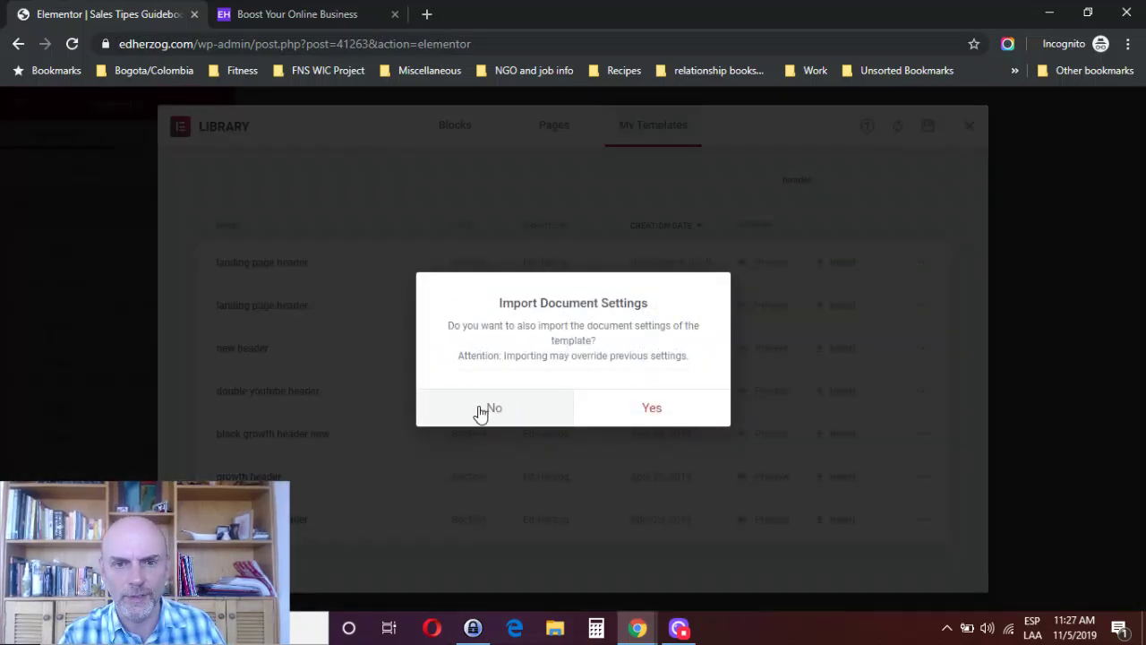
{"action": "left_click", "coordinate": [487, 415]}
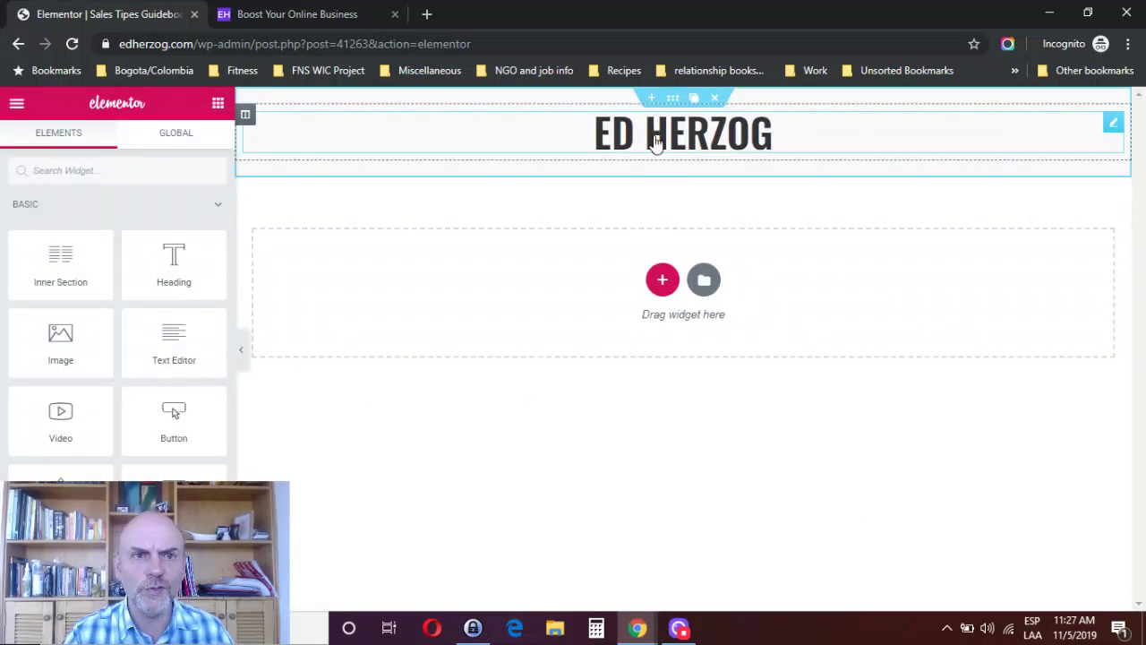
Step: Return to the published home page, dismiss its exit popup and look at the navigation header for comparison
{"action": "left_click", "coordinate": [304, 14]}
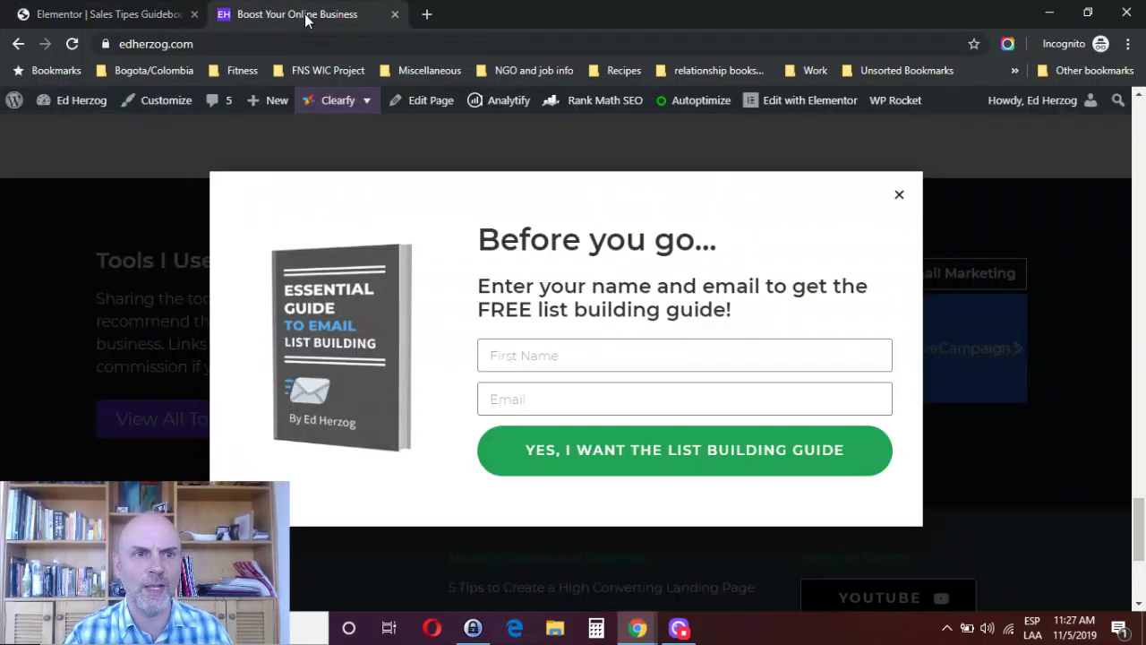
{"action": "left_click", "coordinate": [900, 198]}
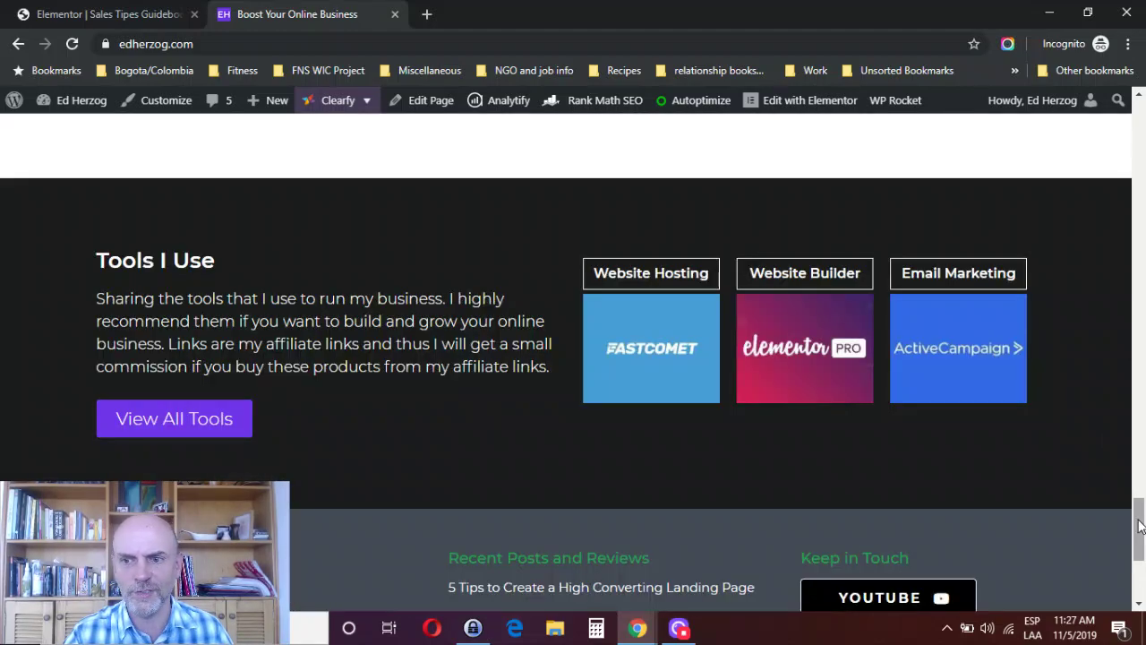
{"action": "left_click_drag", "start_coordinate": [1139, 526], "coordinate": [1139, 130]}
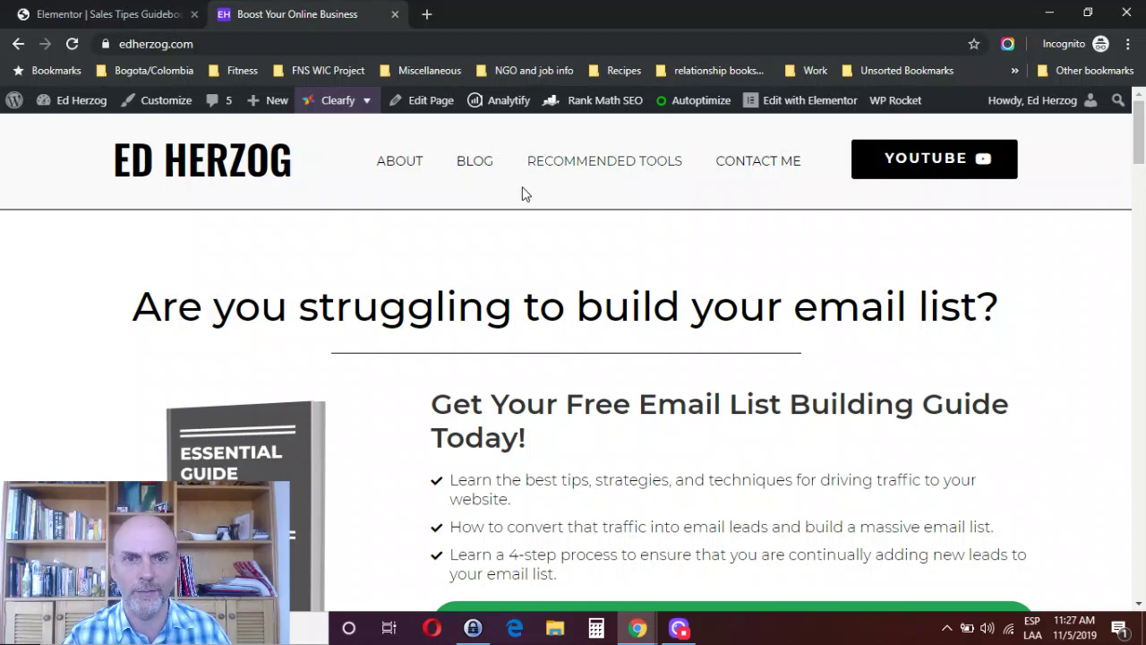
Step: Back in the Elementor editor, find "copy" in the saved templates and insert the April 17, 2019 copyright section without its document settings
{"action": "left_click", "coordinate": [152, 14]}
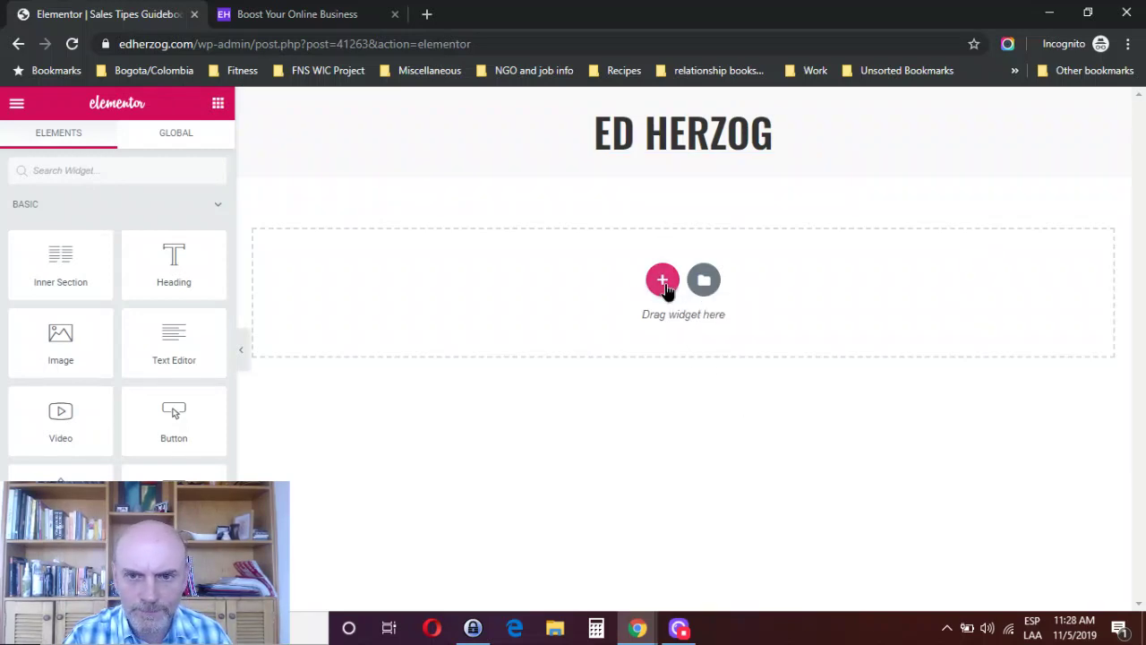
{"action": "left_click_drag", "start_coordinate": [665, 286], "coordinate": [765, 371]}
{"action": "left_click", "coordinate": [703, 281]}
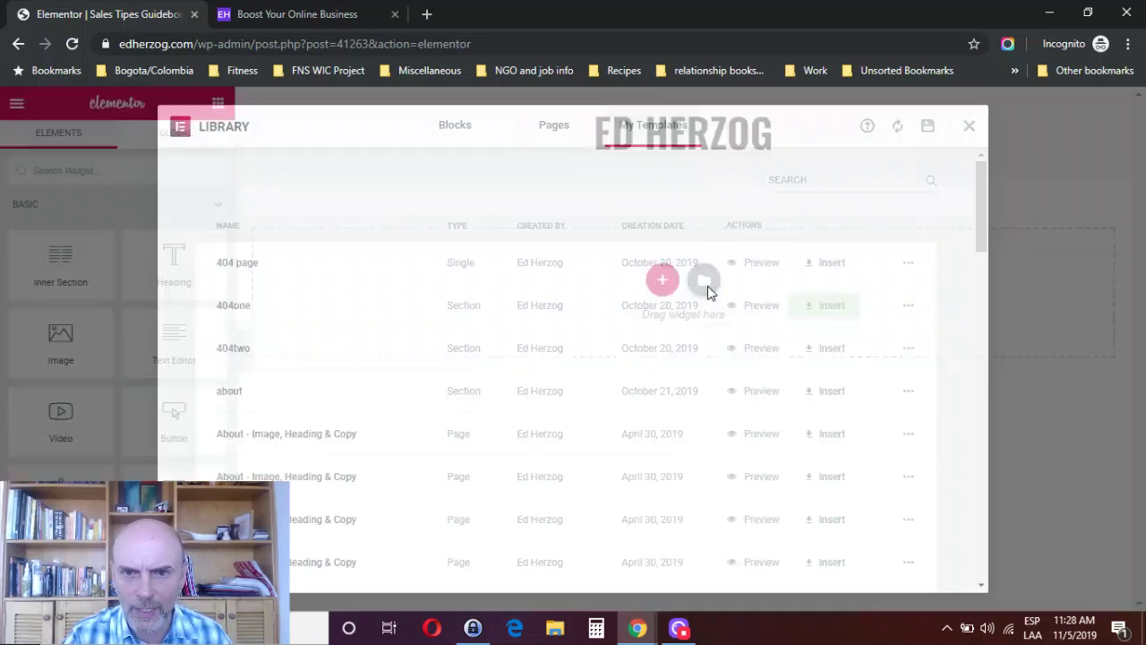
{"action": "left_click", "coordinate": [778, 176]}
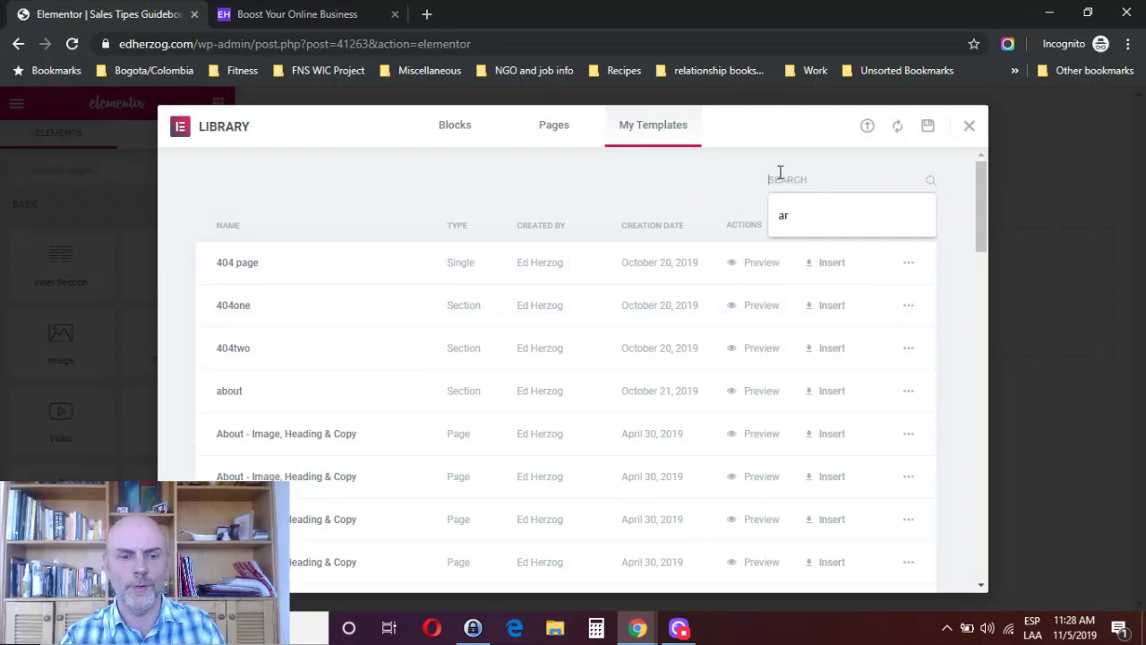
{"action": "type", "text": "aopy"}
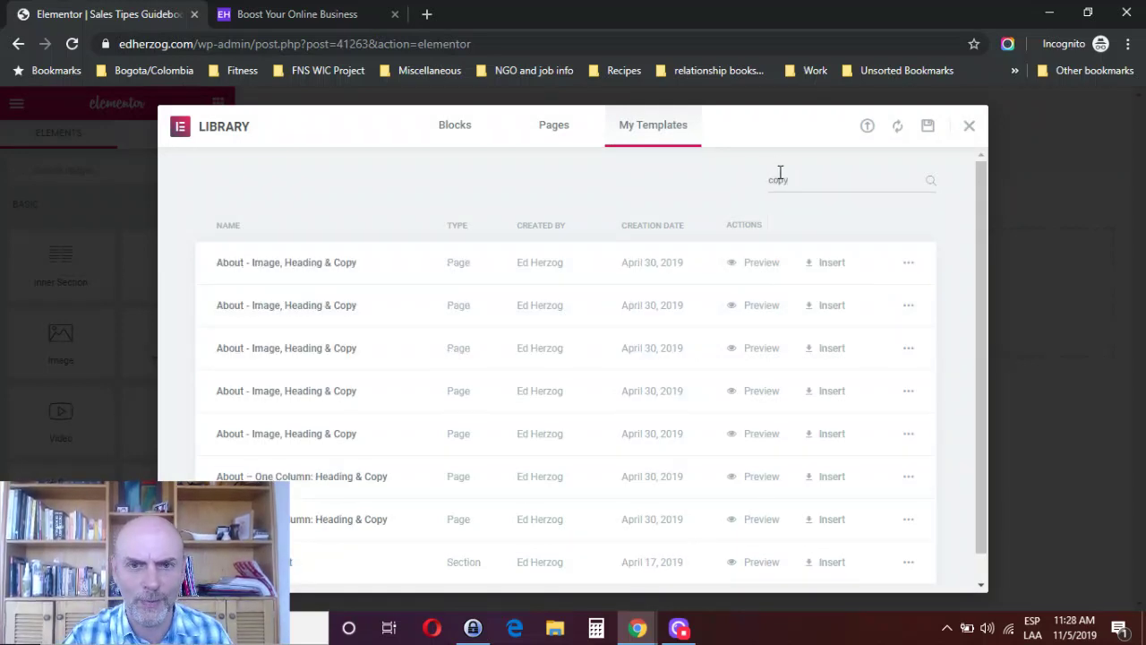
{"action": "left_click_drag", "start_coordinate": [979, 206], "coordinate": [973, 326]}
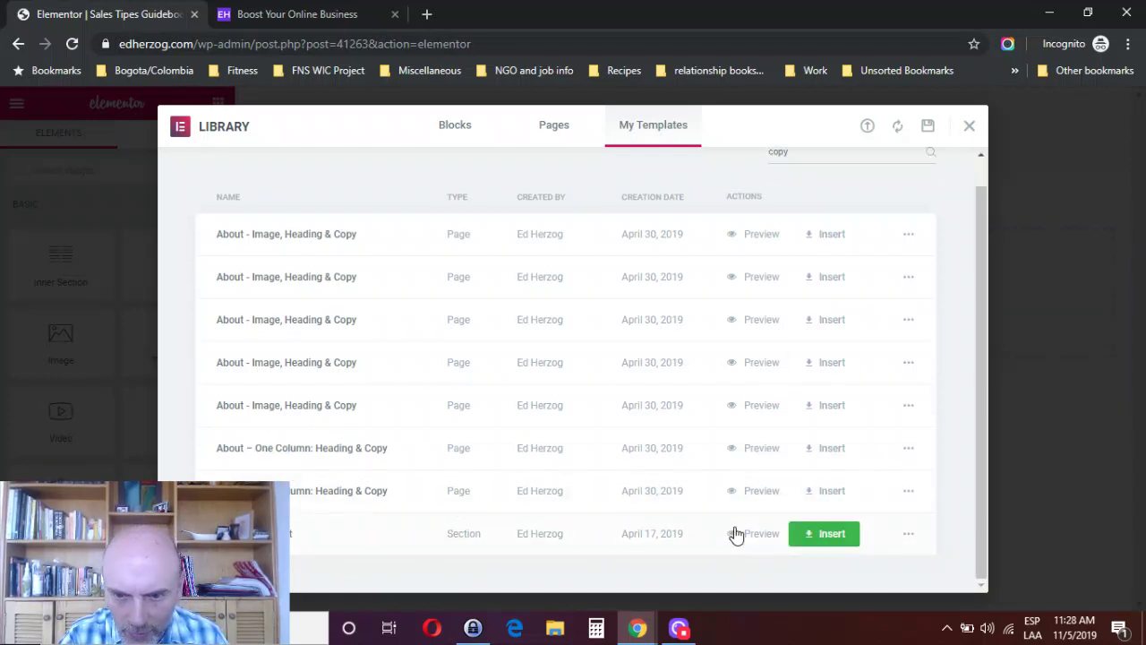
{"action": "left_click", "coordinate": [826, 536]}
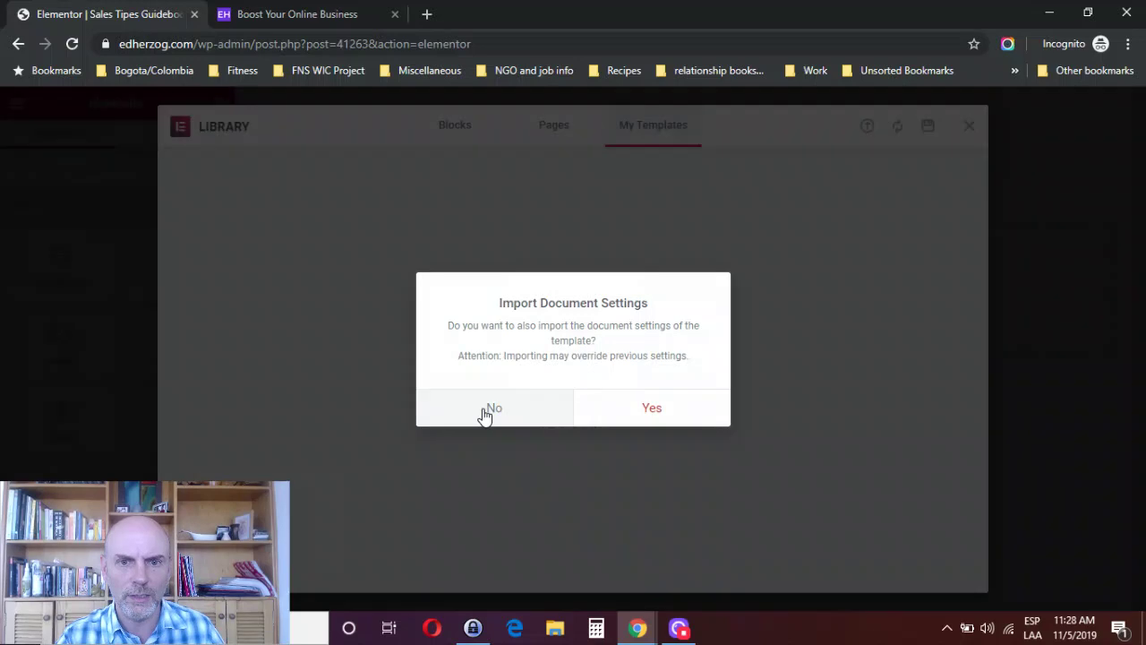
{"action": "left_click", "coordinate": [489, 409]}
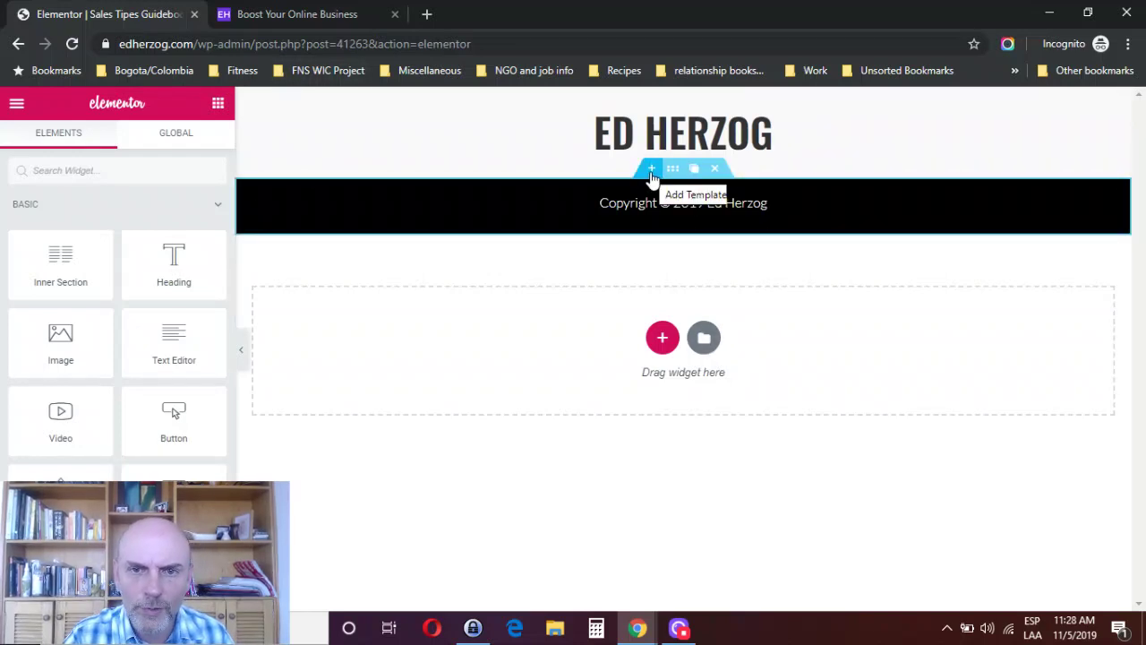
Step: Add a single-column section between the header and the copyright section
{"action": "left_click", "coordinate": [652, 172]}
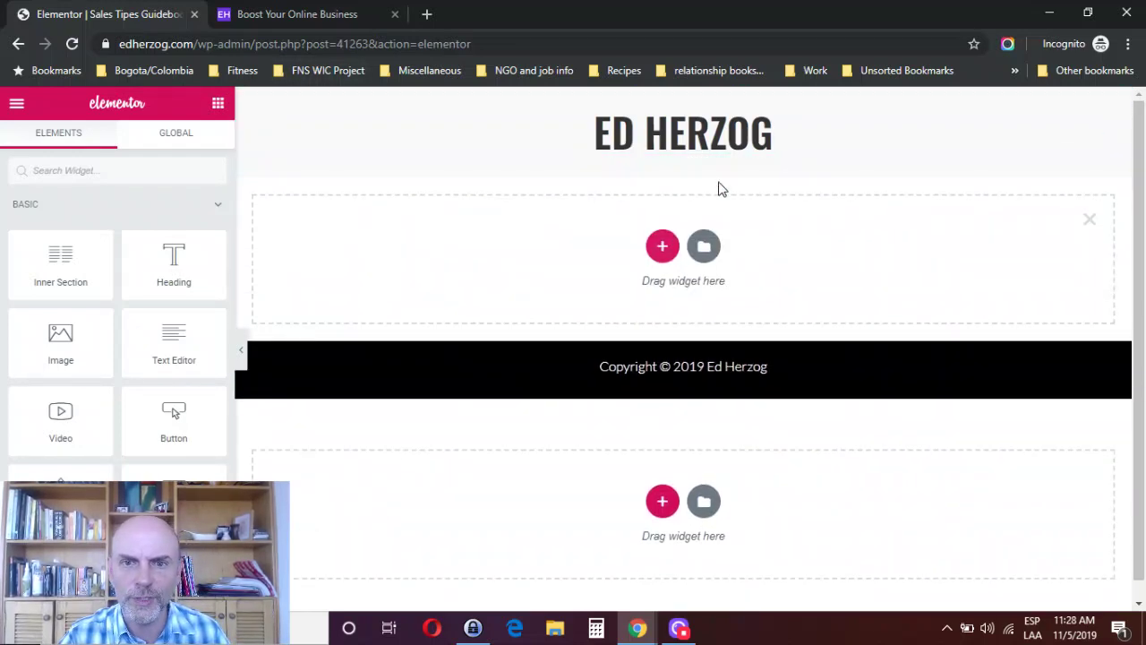
{"action": "left_click", "coordinate": [661, 247]}
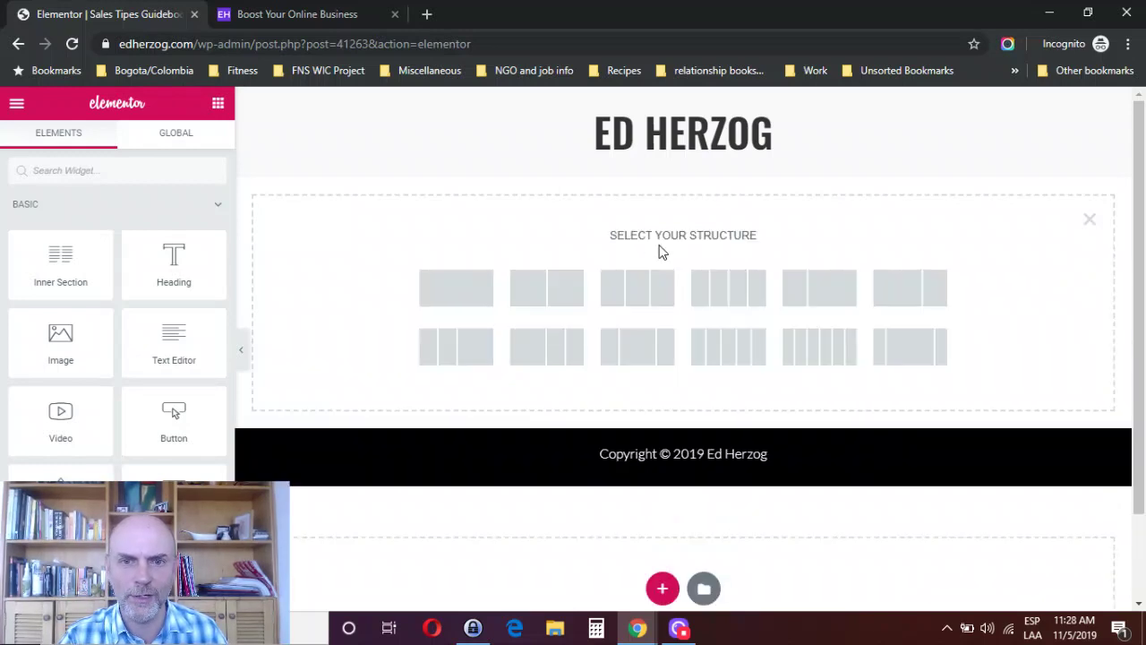
{"action": "left_click", "coordinate": [455, 281]}
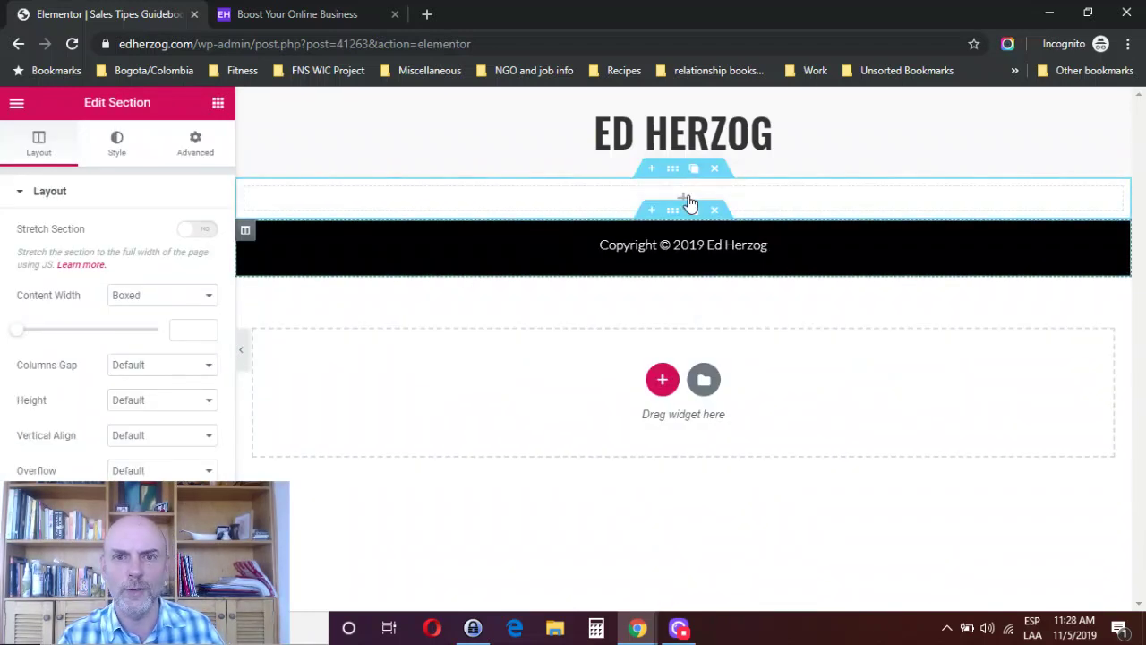
Step: Add a Heading widget to the empty section between the header and the copyright footer, and centre it
{"action": "left_click", "coordinate": [217, 103]}
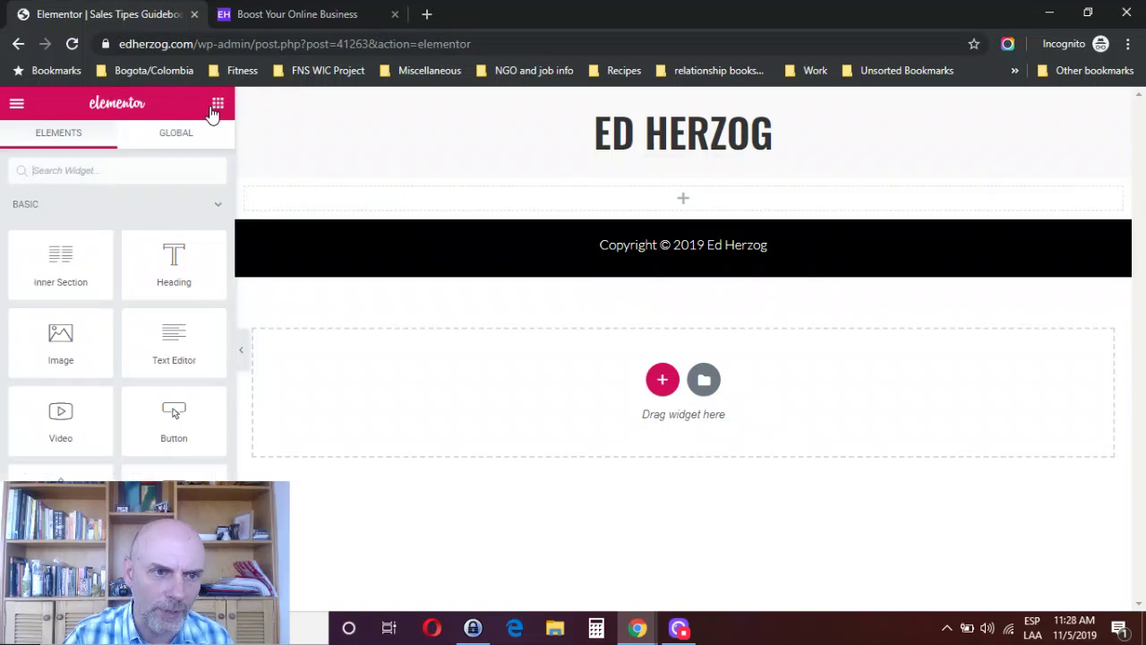
{"action": "left_click_drag", "start_coordinate": [153, 259], "coordinate": [661, 195]}
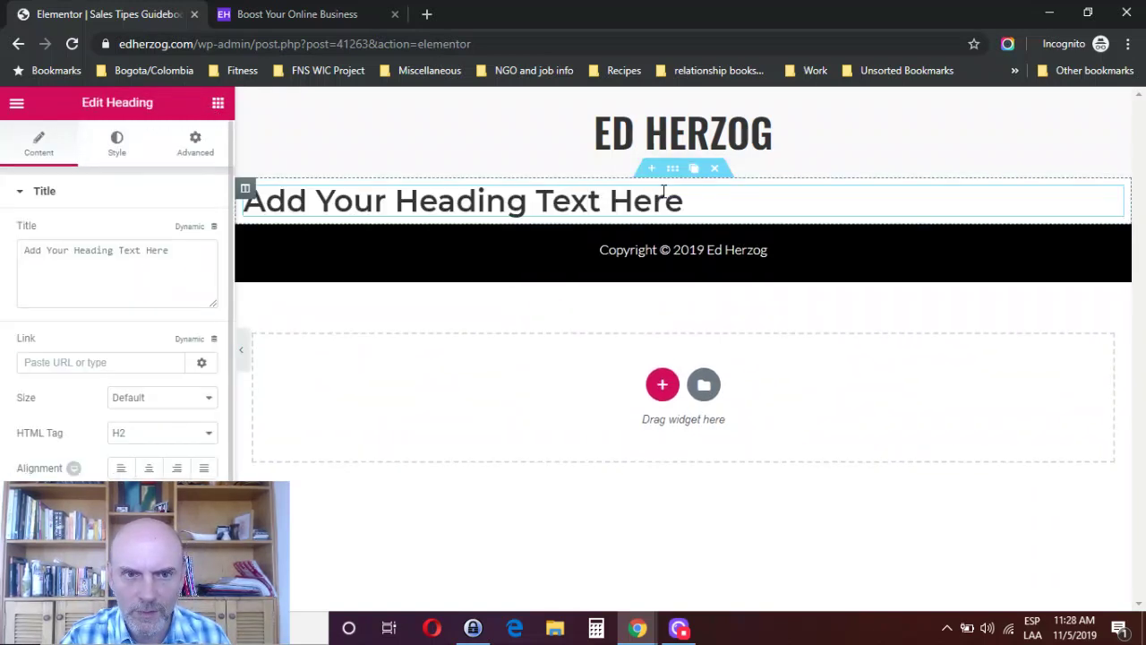
{"action": "left_click", "coordinate": [147, 469]}
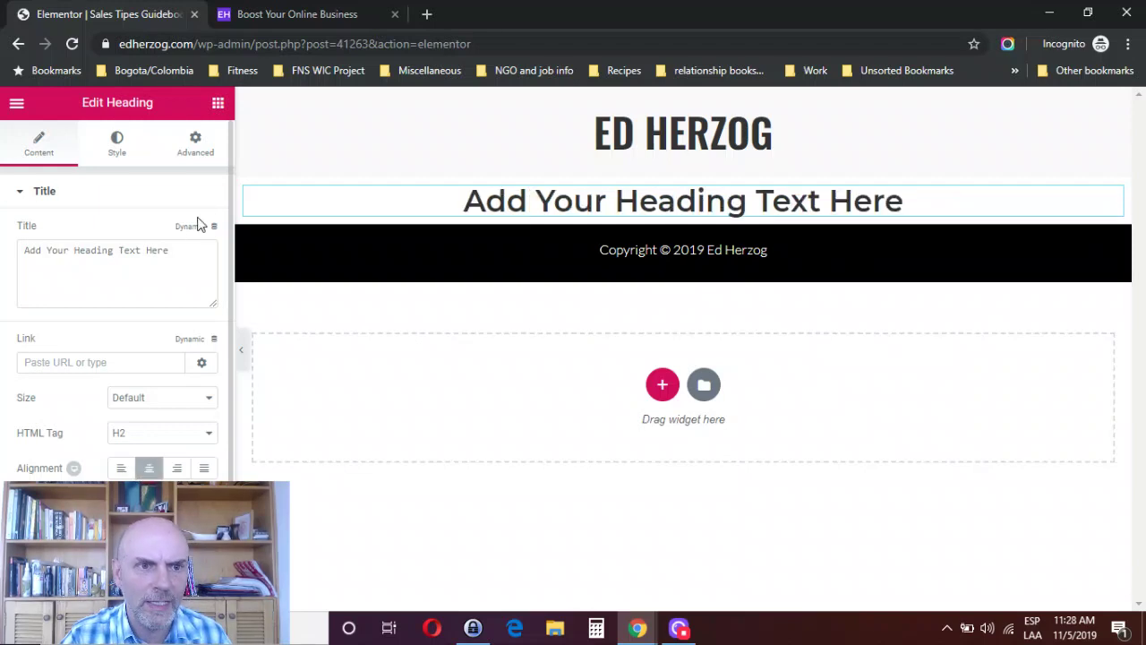
Step: Replace the placeholder heading text with "Do you want to increase online sales of your products or services"
{"action": "left_click_drag", "start_coordinate": [192, 248], "coordinate": [7, 257]}
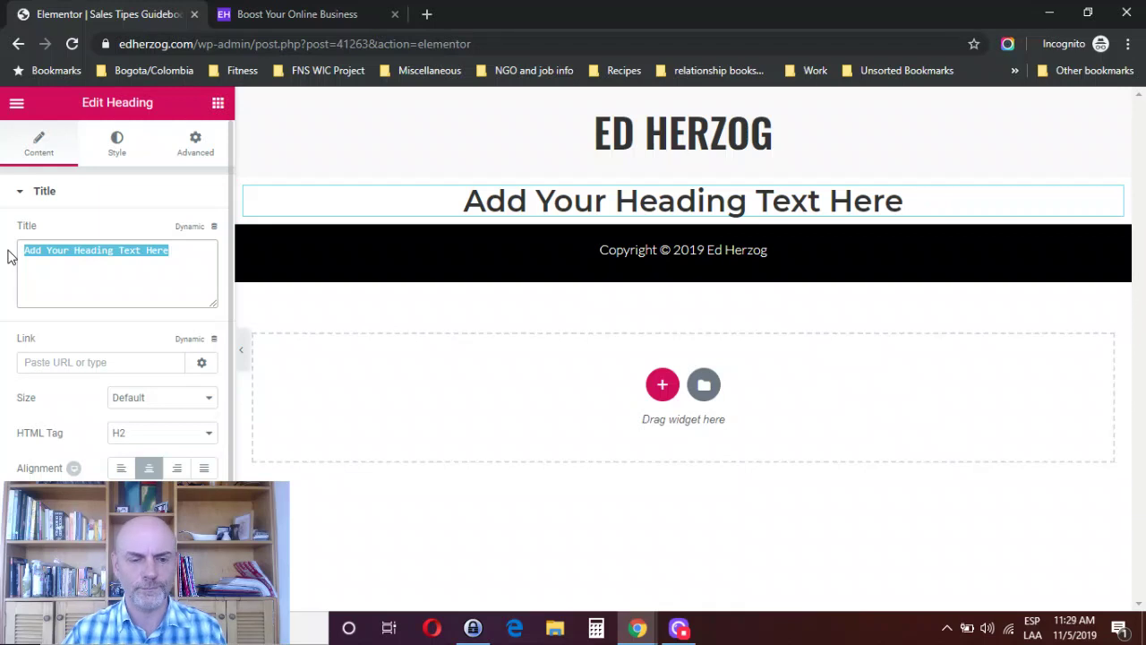
{"action": "type", "text": "Do"}
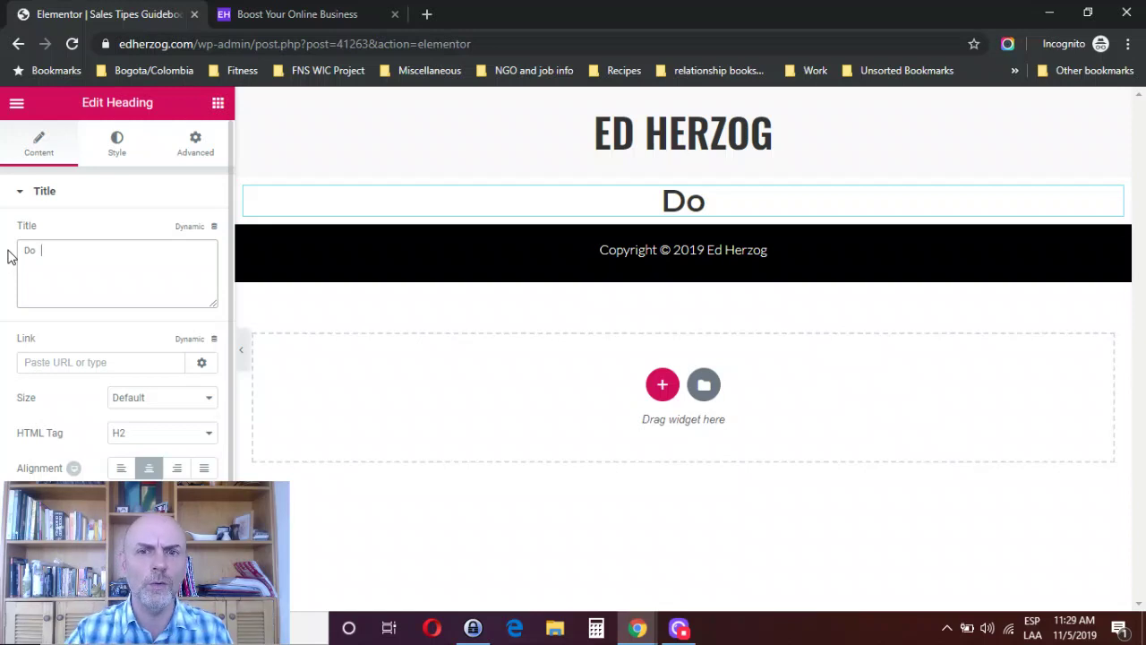
{"action": "type", "text": "you "}
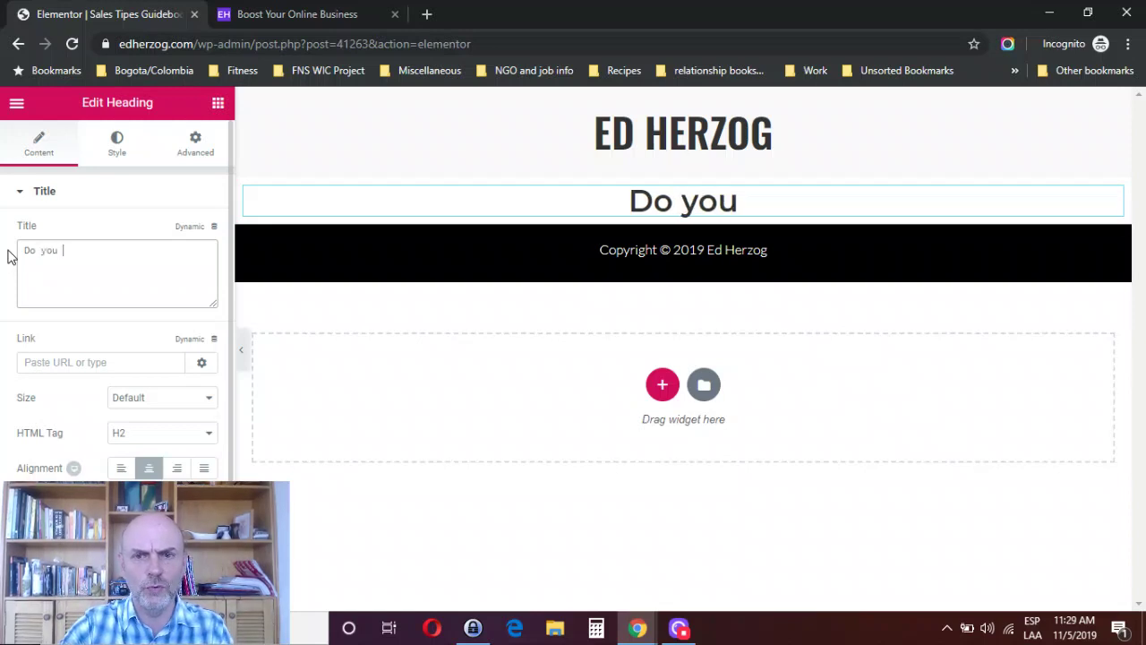
{"action": "type", "text": "want to increas"}
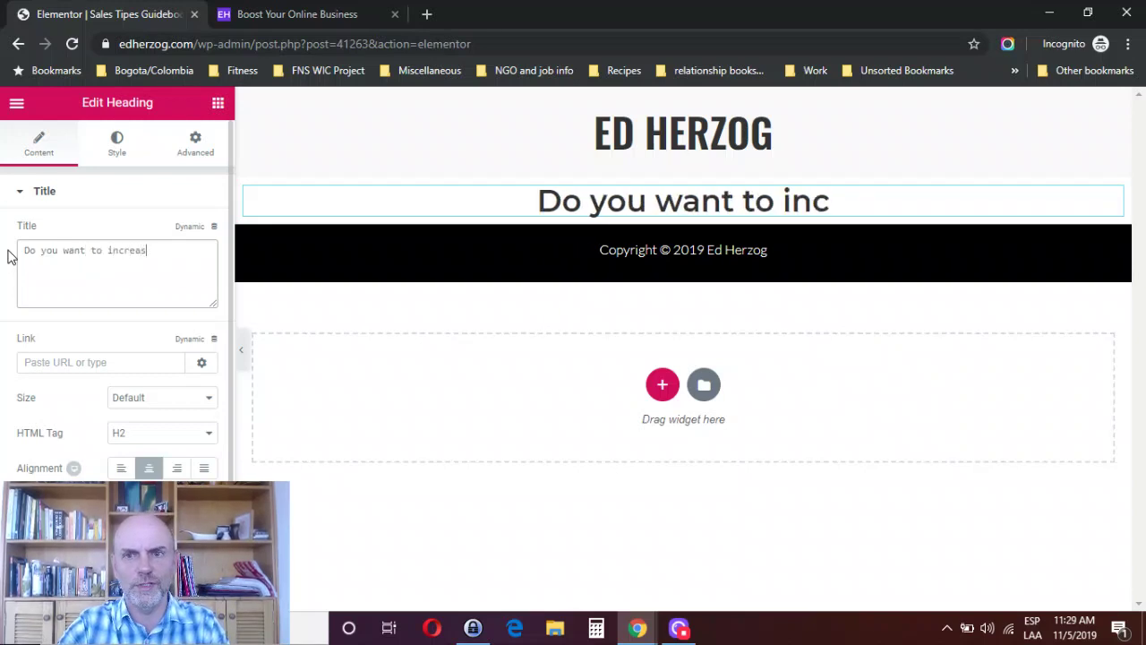
{"action": "type", "text": "e online"}
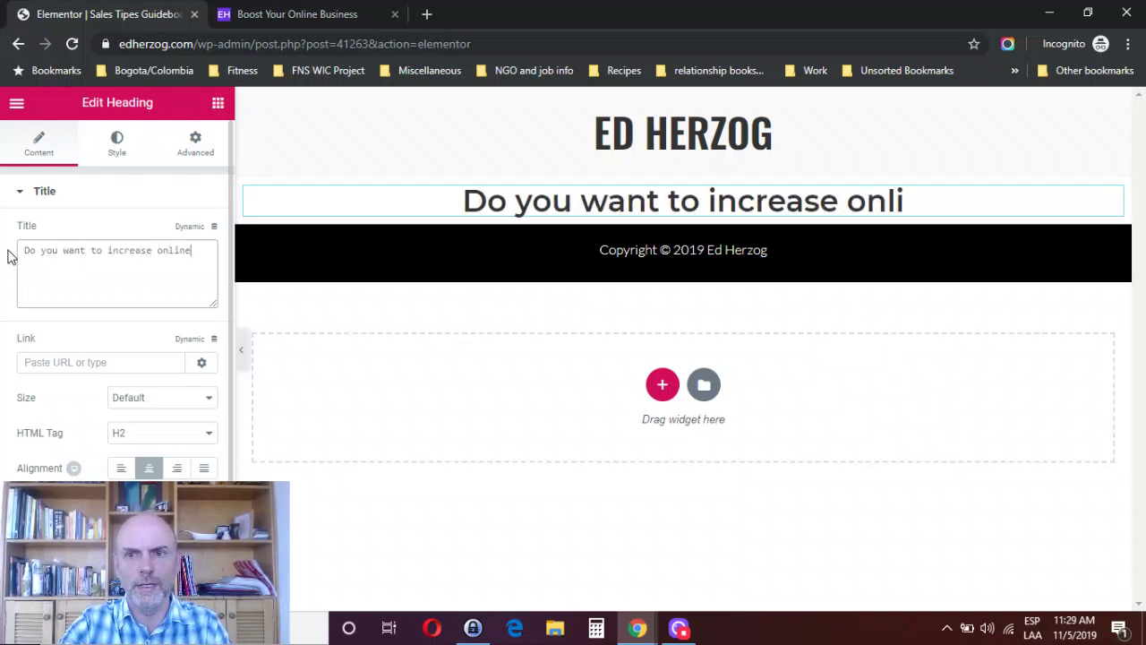
{"action": "type", "text": " sales o"}
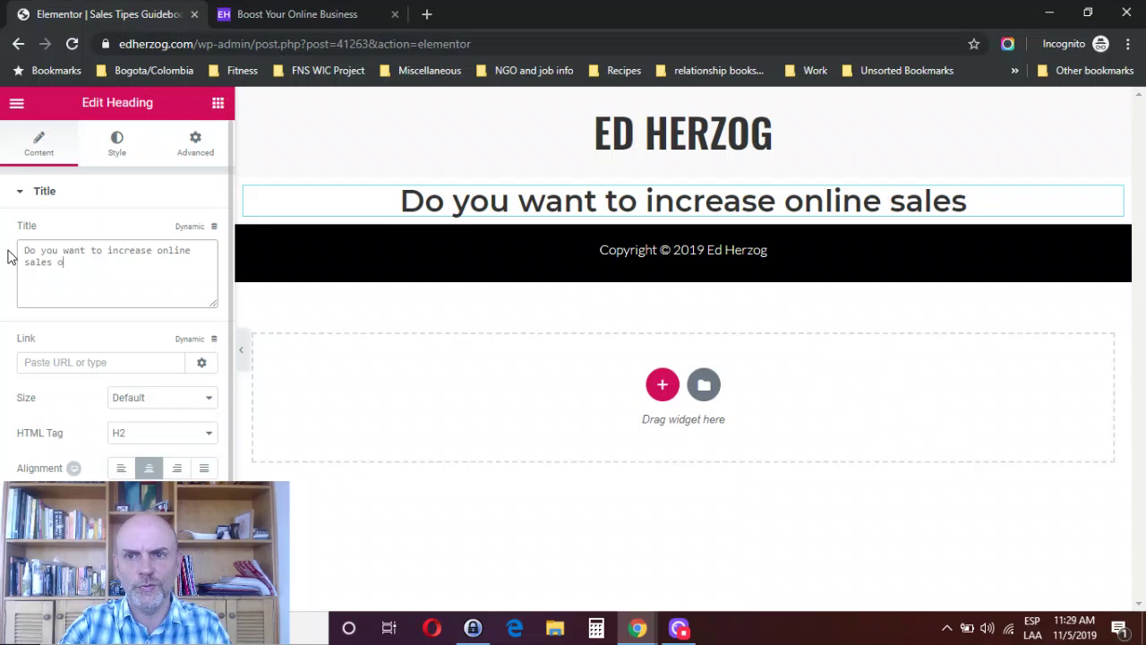
{"action": "type", "text": "f your "}
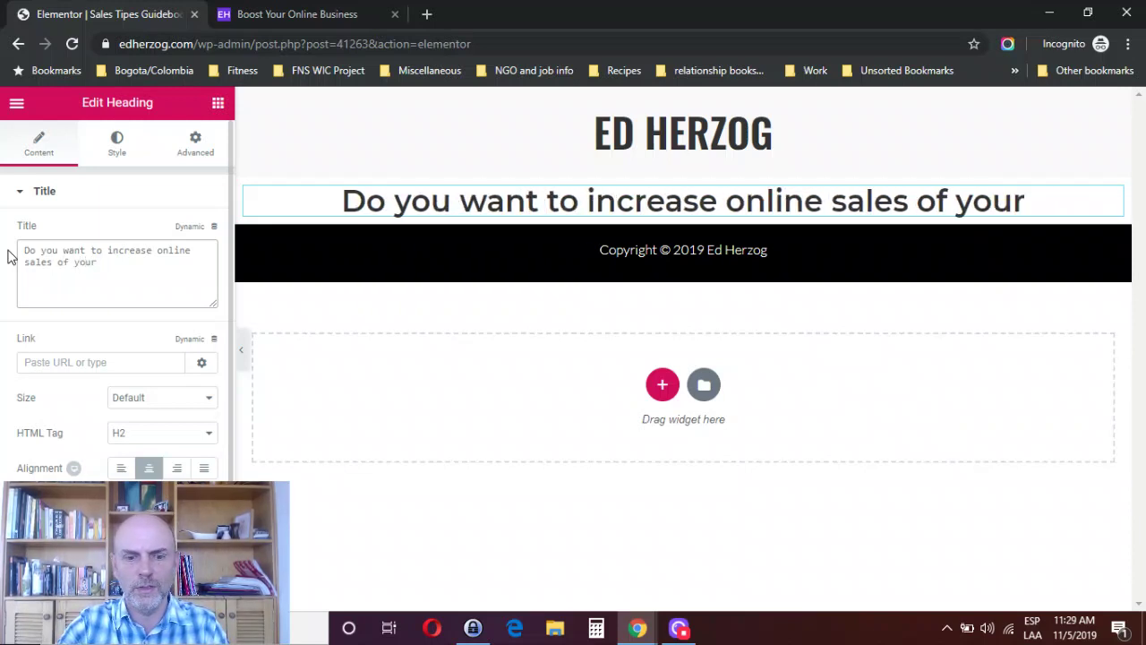
{"action": "type", "text": "pri"}
{"action": "key", "text": "BackSpace"}
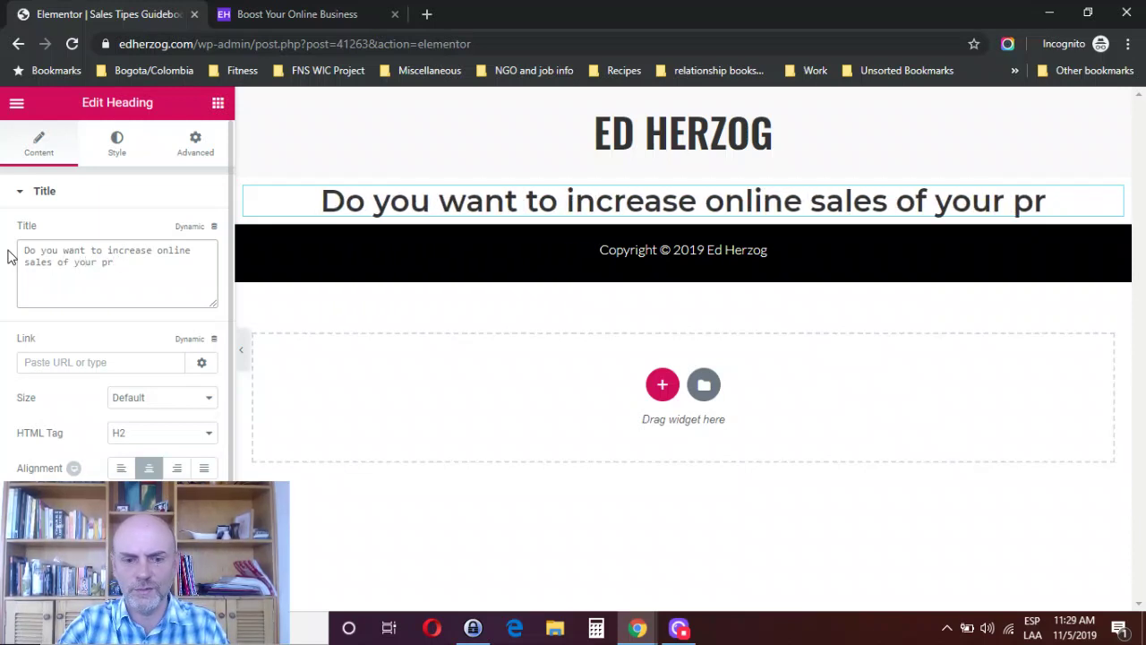
{"action": "type", "text": "odc"}
{"action": "key", "text": "BackSpace"}
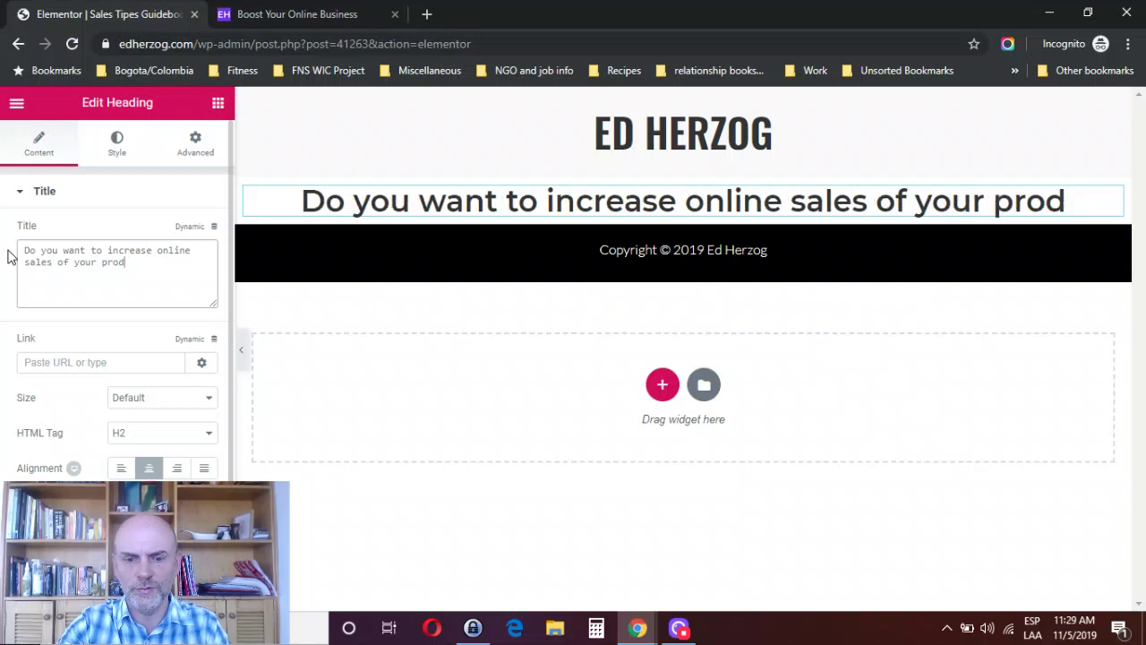
{"action": "type", "text": "ucts or services"}
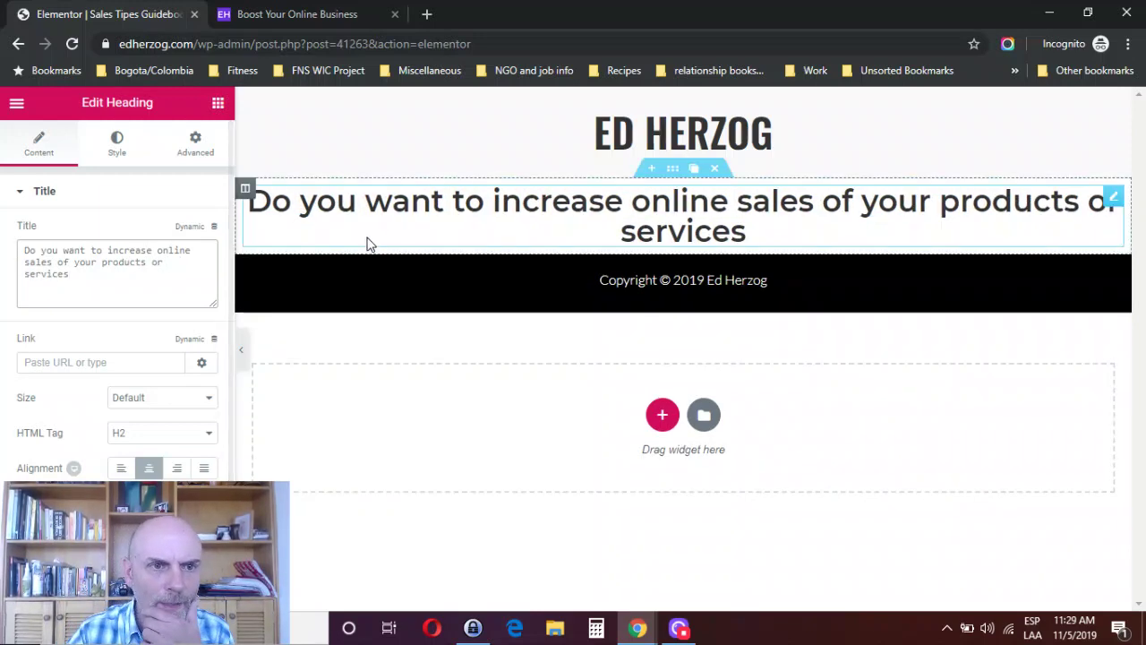
Step: Set the boxed content width of the heading's section to 900
{"action": "left_click", "coordinate": [649, 170]}
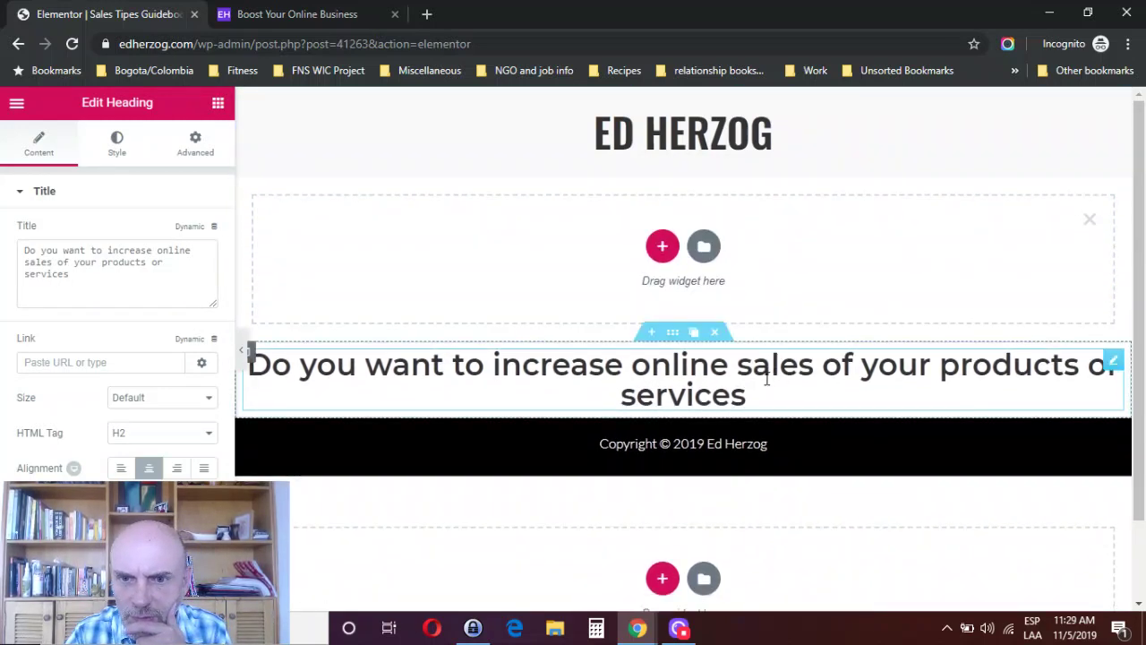
{"action": "left_click", "coordinate": [670, 338]}
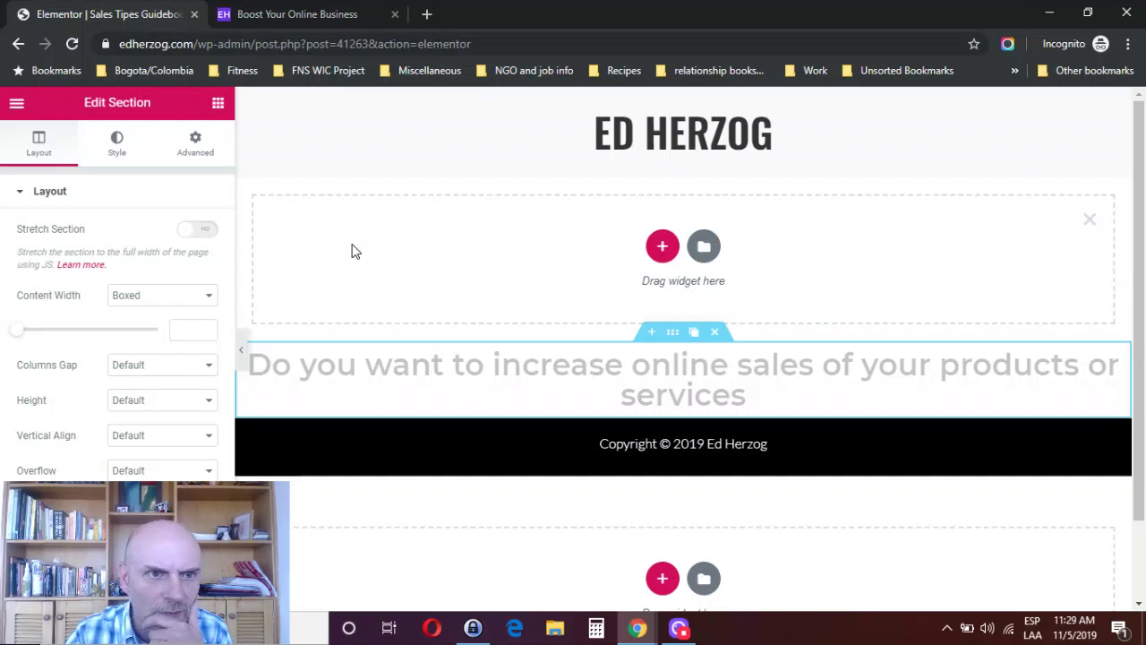
{"action": "left_click", "coordinate": [202, 155]}
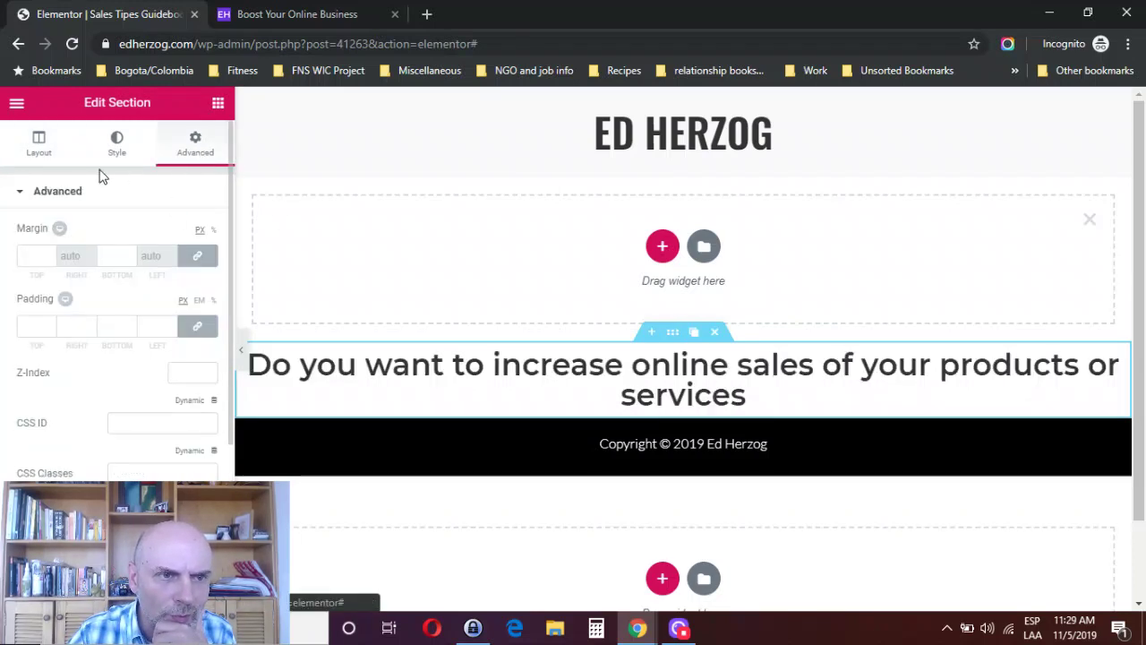
{"action": "left_click", "coordinate": [52, 159]}
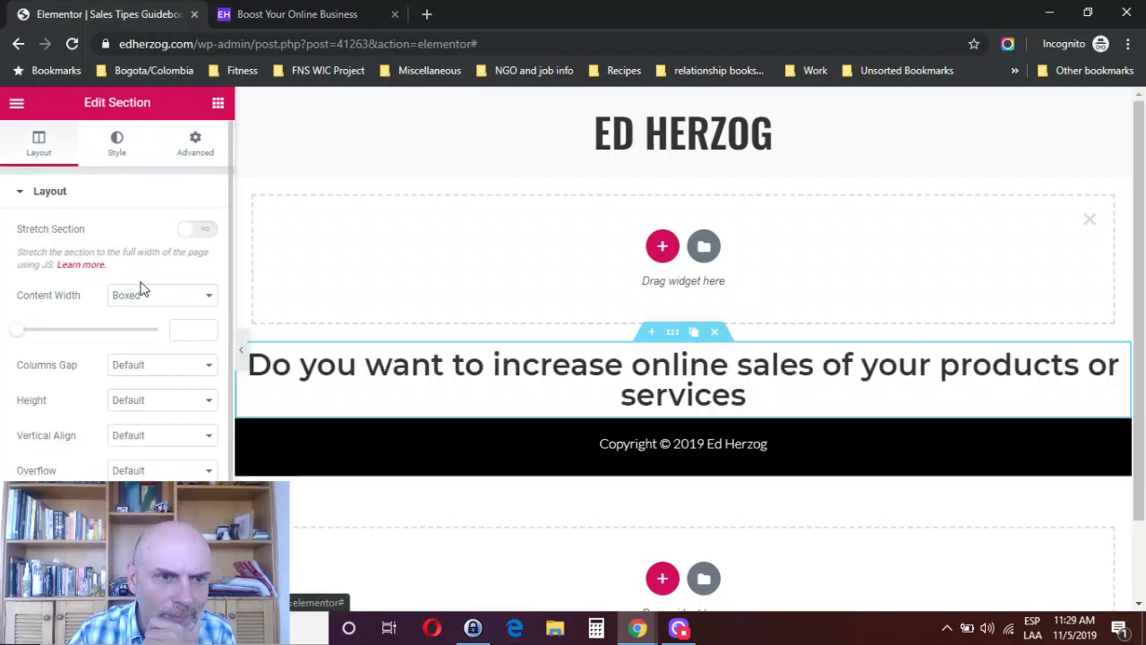
{"action": "left_click", "coordinate": [176, 331]}
{"action": "type", "text": "8"}
{"action": "type", "text": "00"}
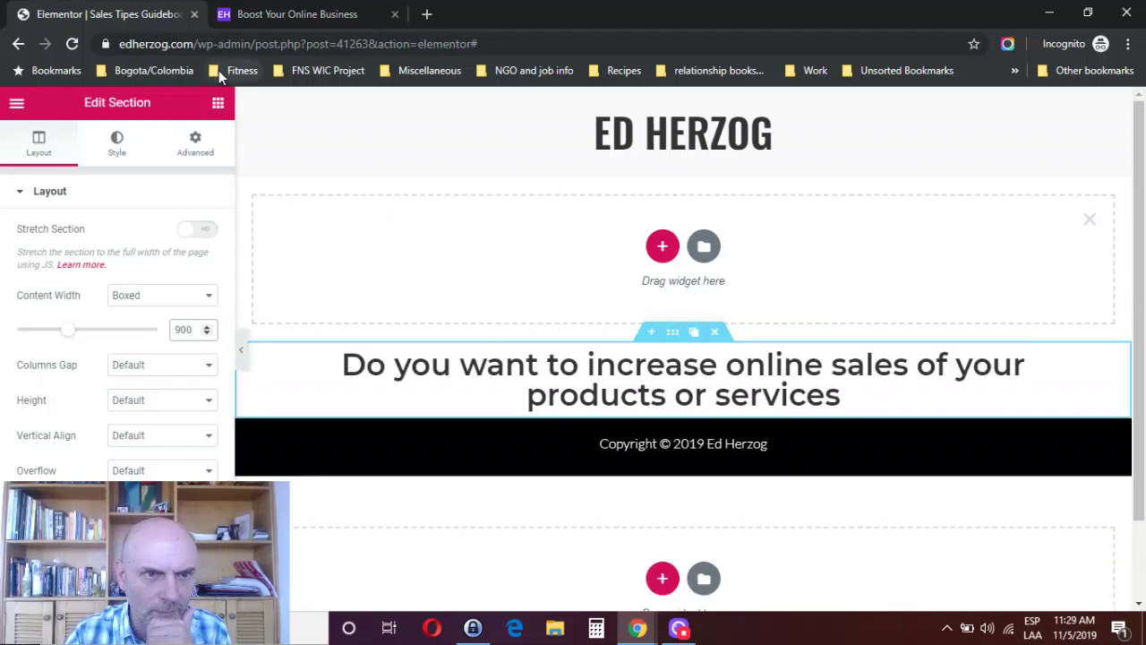
Step: Give the heading's section 50 px of padding at both the top and the bottom
{"action": "left_click", "coordinate": [199, 146]}
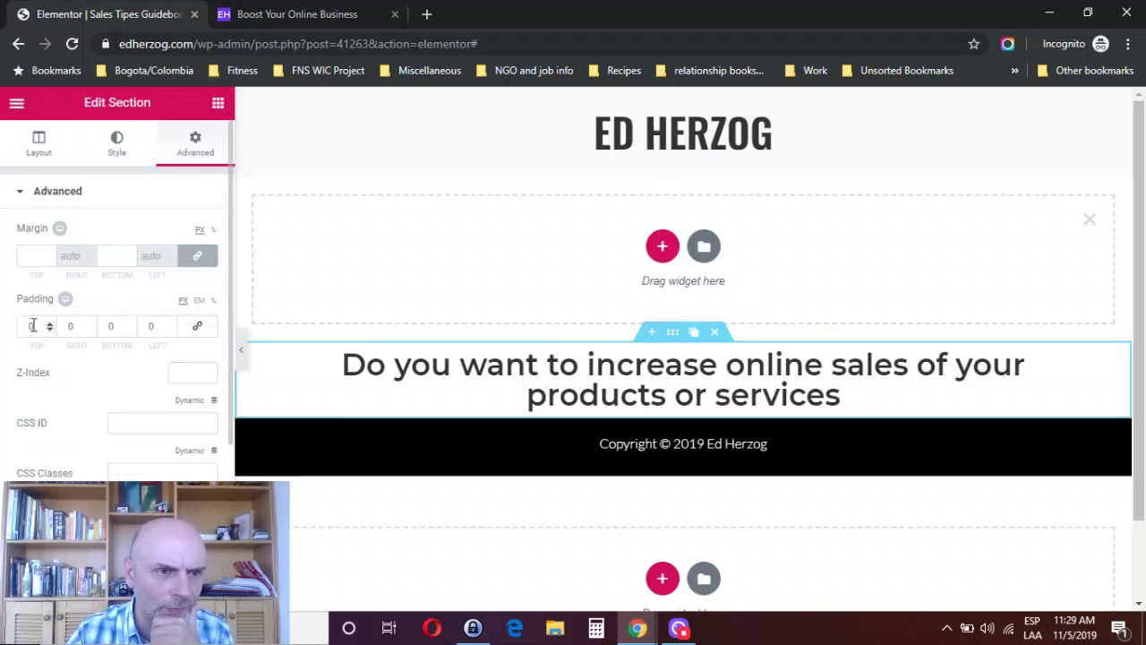
{"action": "left_click", "coordinate": [32, 325]}
{"action": "type", "text": "50"}
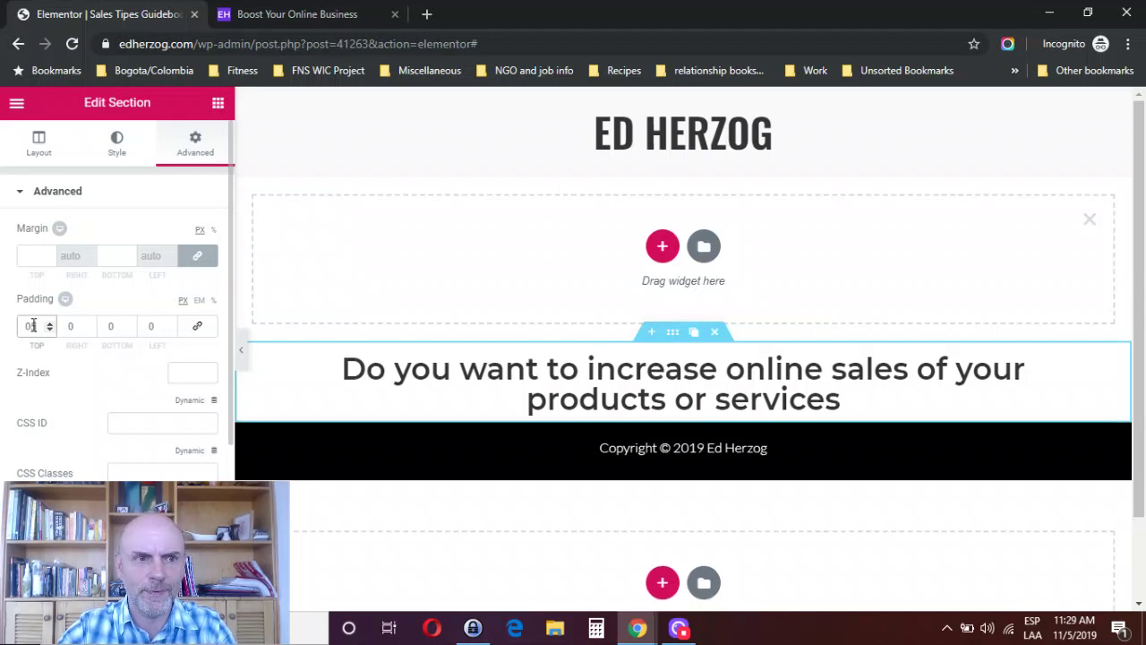
{"action": "left_click", "coordinate": [103, 325]}
{"action": "type", "text": "5"}
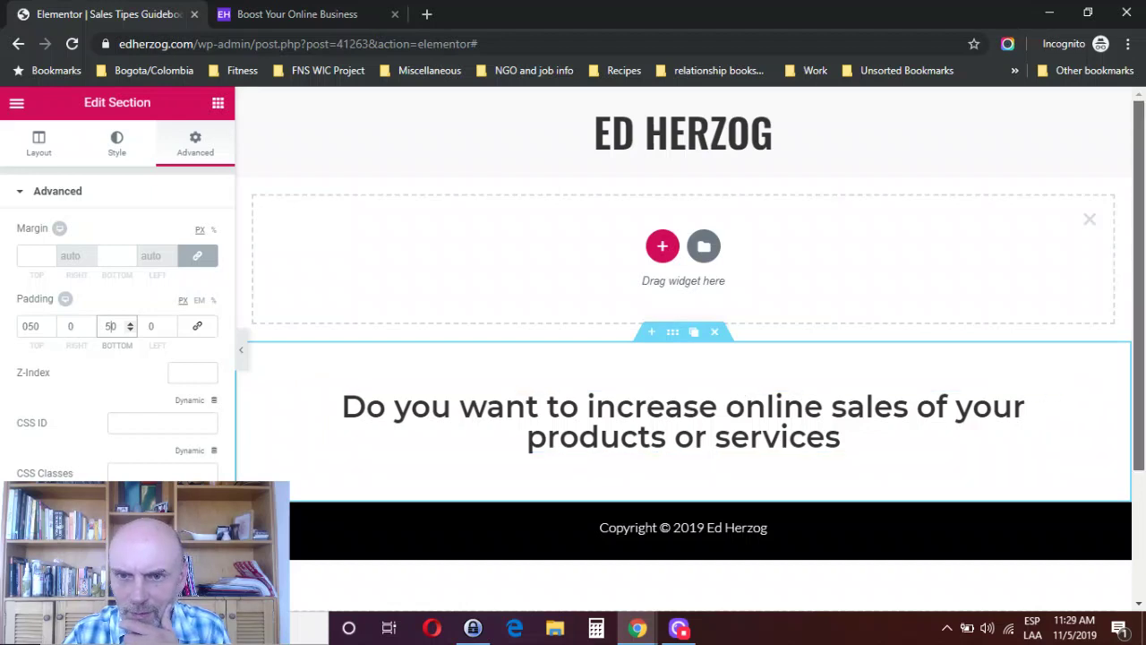
Step: Find the Divider widget with "div", place it above the heading and set its style to Dashed
{"action": "scroll", "coordinate": [1142, 412], "scroll_direction": "down", "scroll_amount": 1}
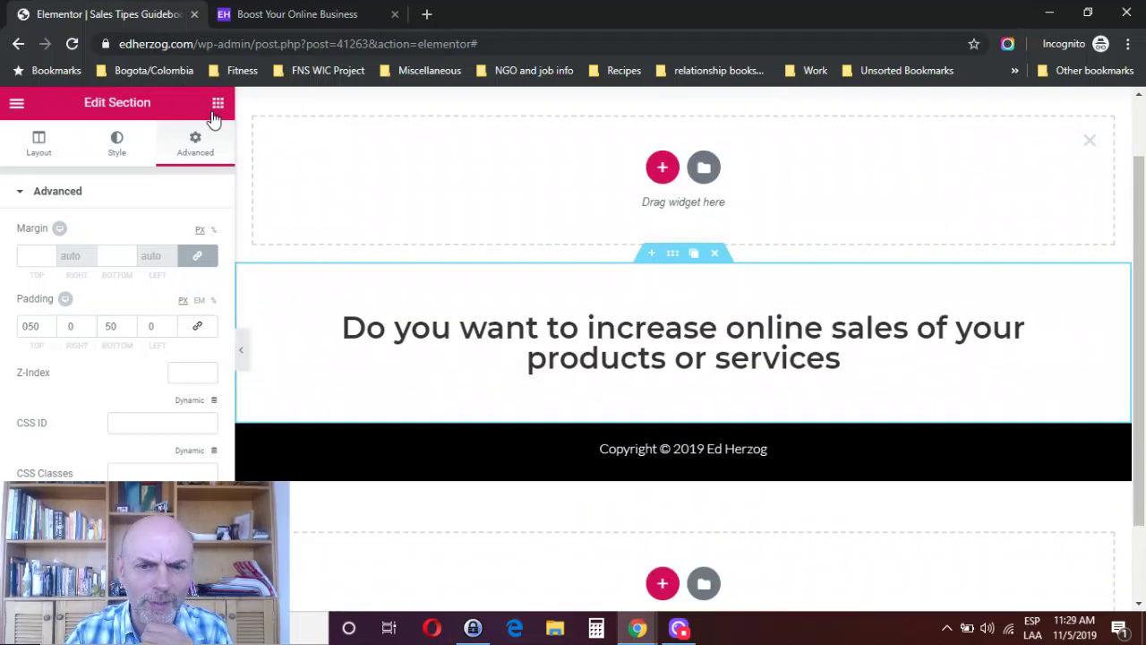
{"action": "left_click", "coordinate": [214, 106]}
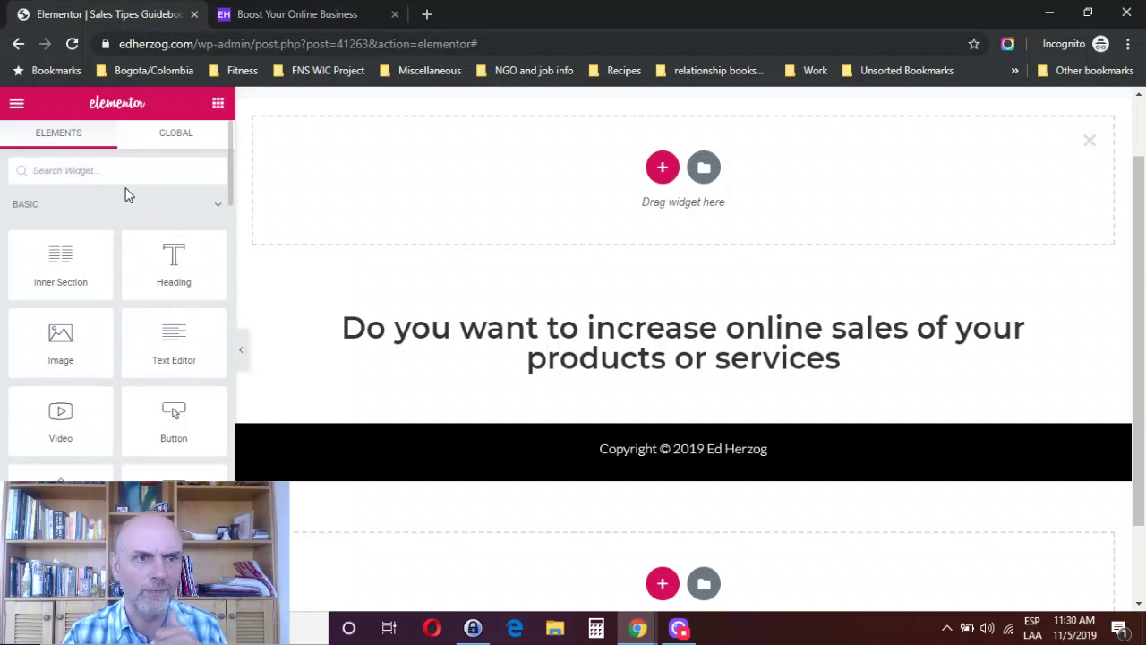
{"action": "type", "text": "div"}
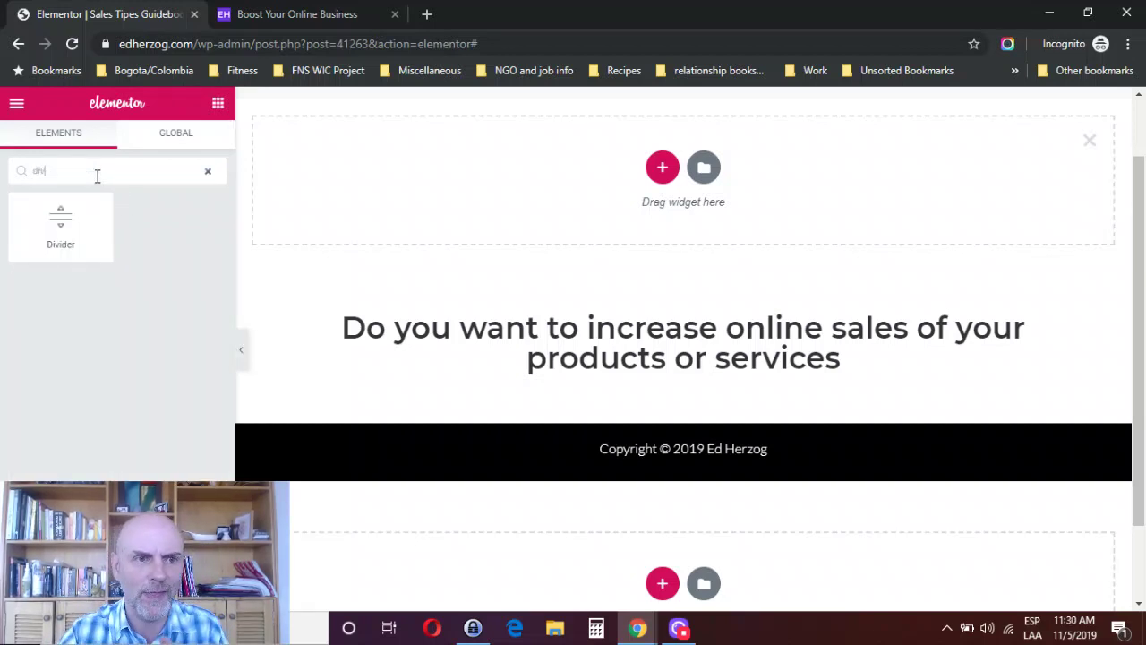
{"action": "left_click_drag", "start_coordinate": [62, 214], "coordinate": [657, 328]}
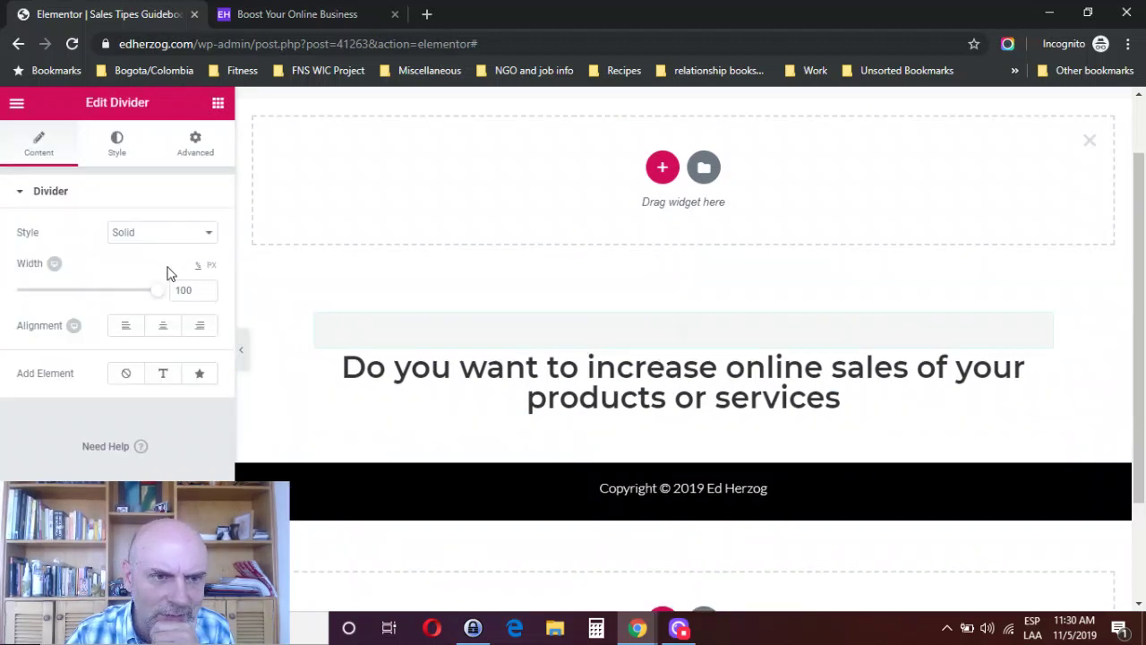
{"action": "left_click", "coordinate": [174, 237]}
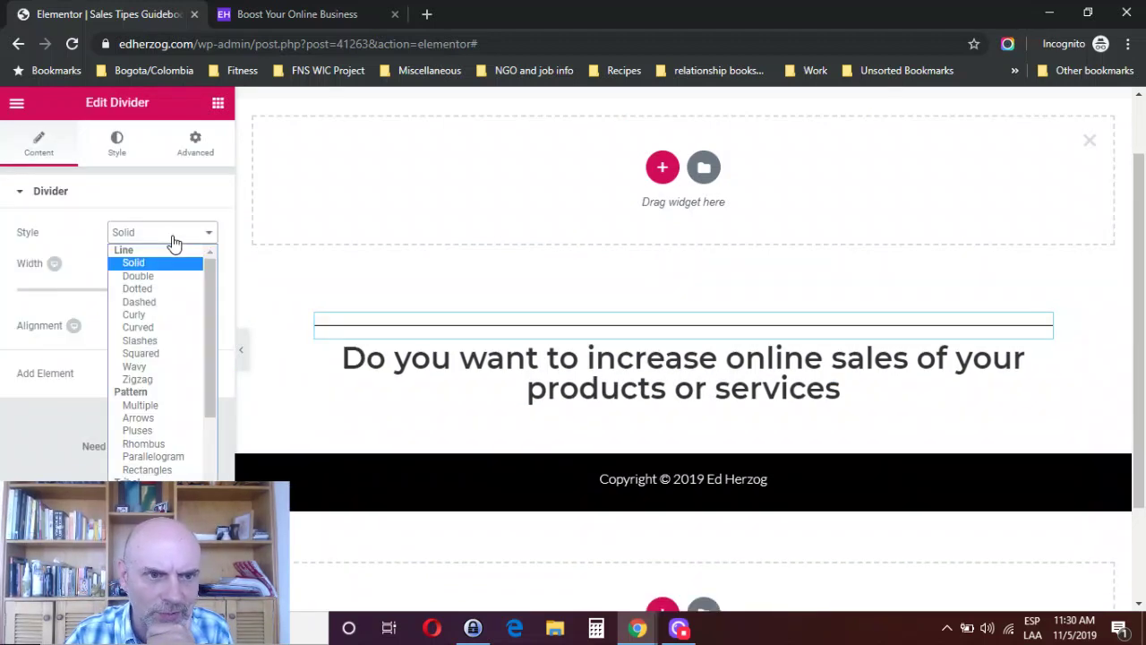
{"action": "left_click", "coordinate": [150, 301]}
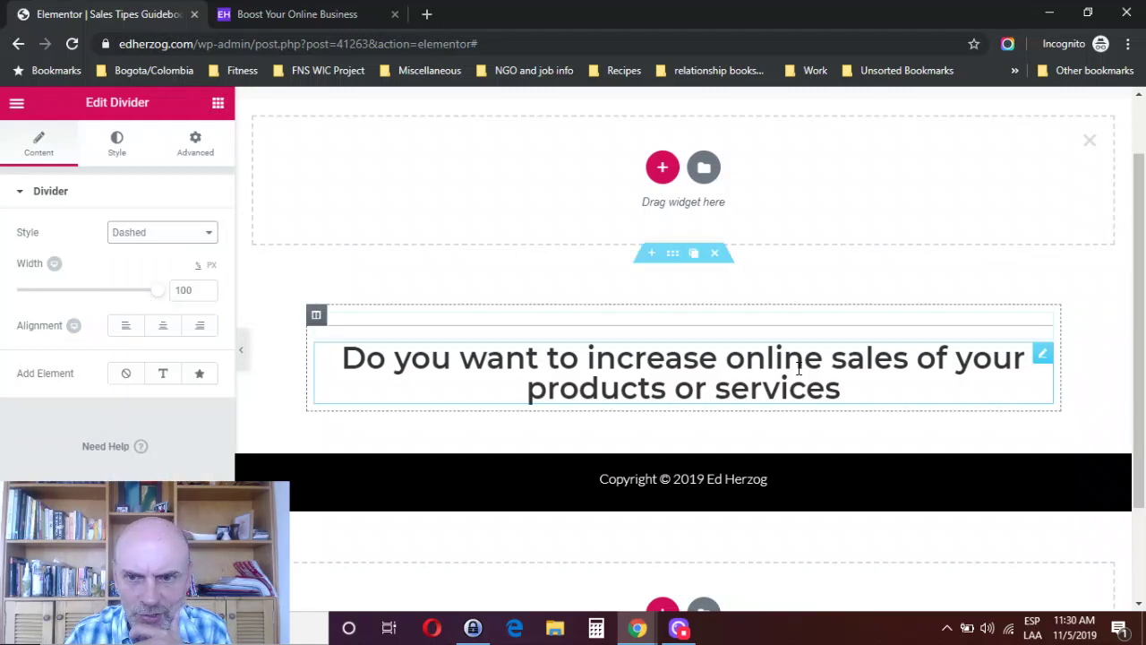
Step: Duplicate the dashed divider and move the copy below the heading
{"action": "mouse_move", "coordinate": [1041, 332]}
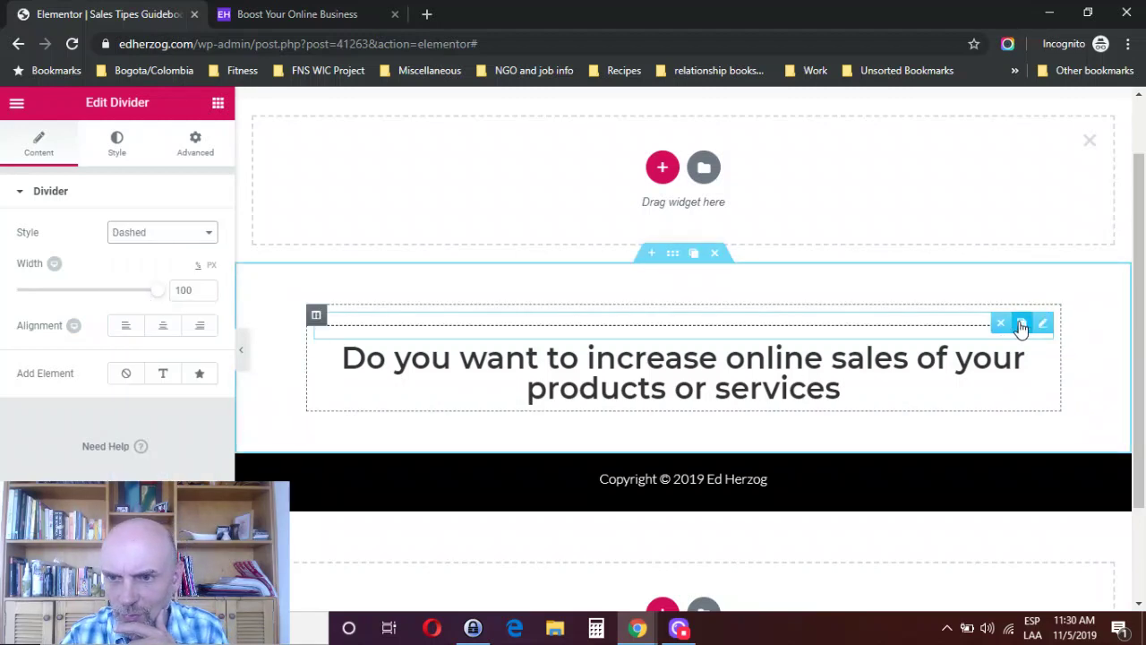
{"action": "left_click", "coordinate": [1019, 329]}
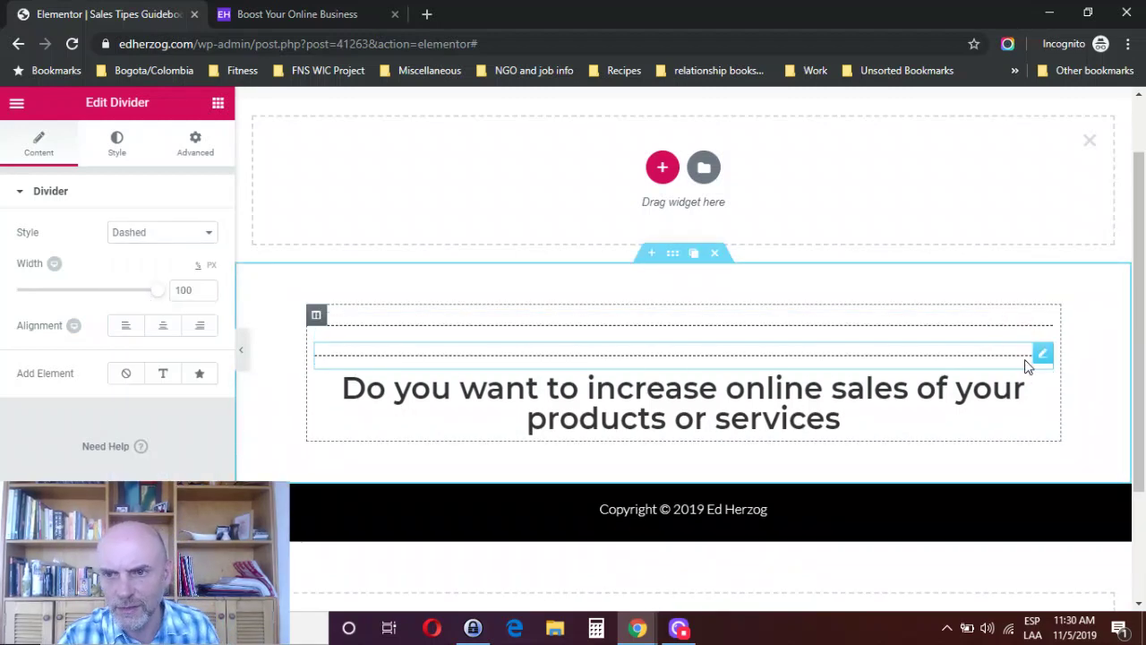
{"action": "left_click_drag", "start_coordinate": [1044, 352], "coordinate": [866, 422]}
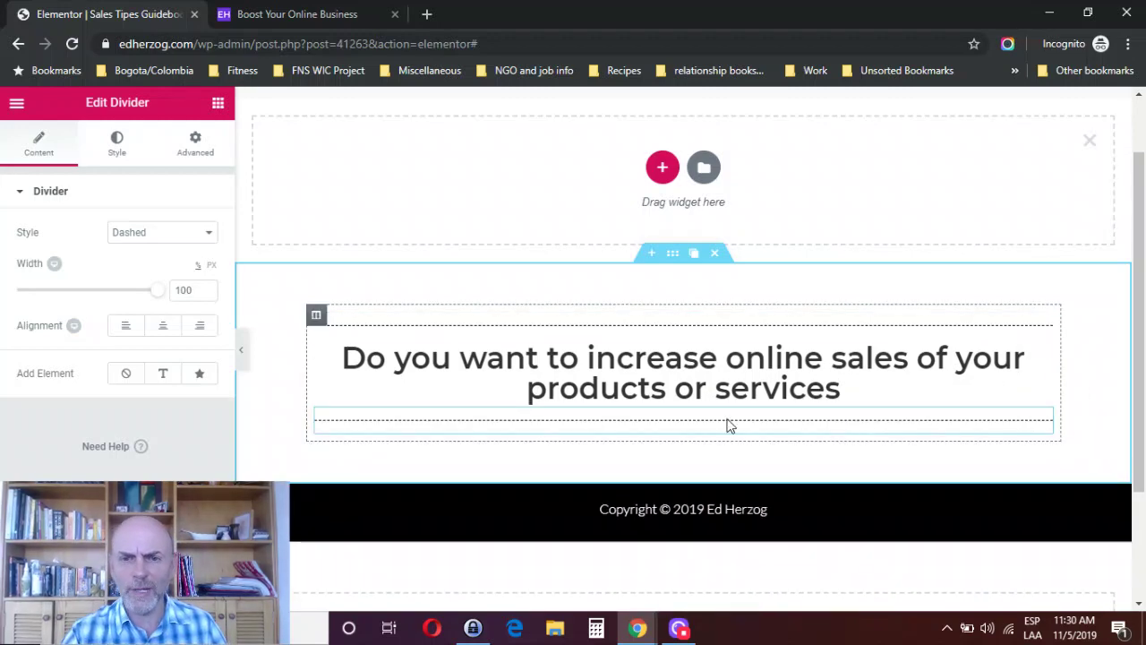
Step: Add a question mark to the end of the heading and remove the empty section placeholder above it
{"action": "left_click", "coordinate": [838, 388]}
{"action": "type", "text": "?"}
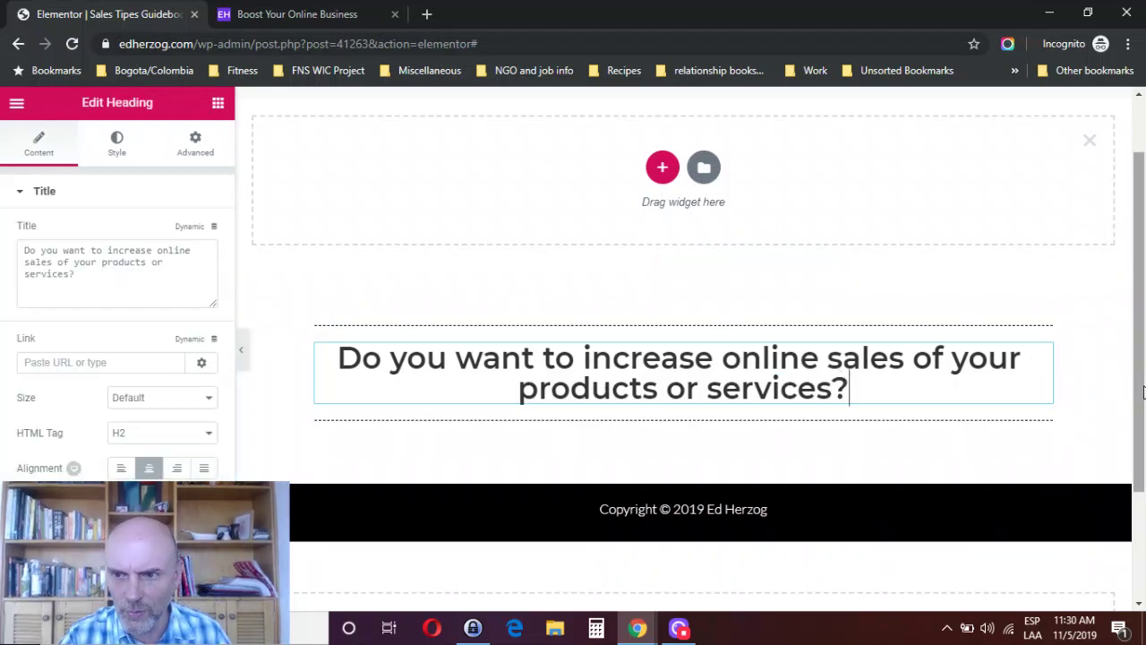
{"action": "scroll", "coordinate": [1139, 268], "scroll_direction": "up", "scroll_amount": 2}
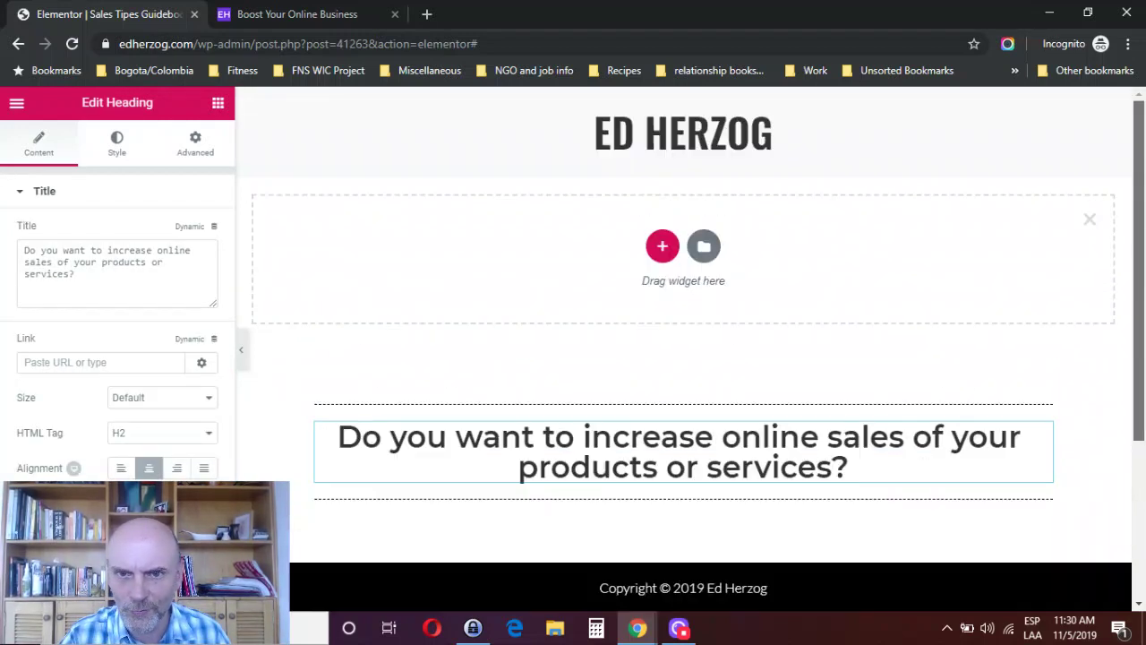
{"action": "left_click", "coordinate": [1088, 220]}
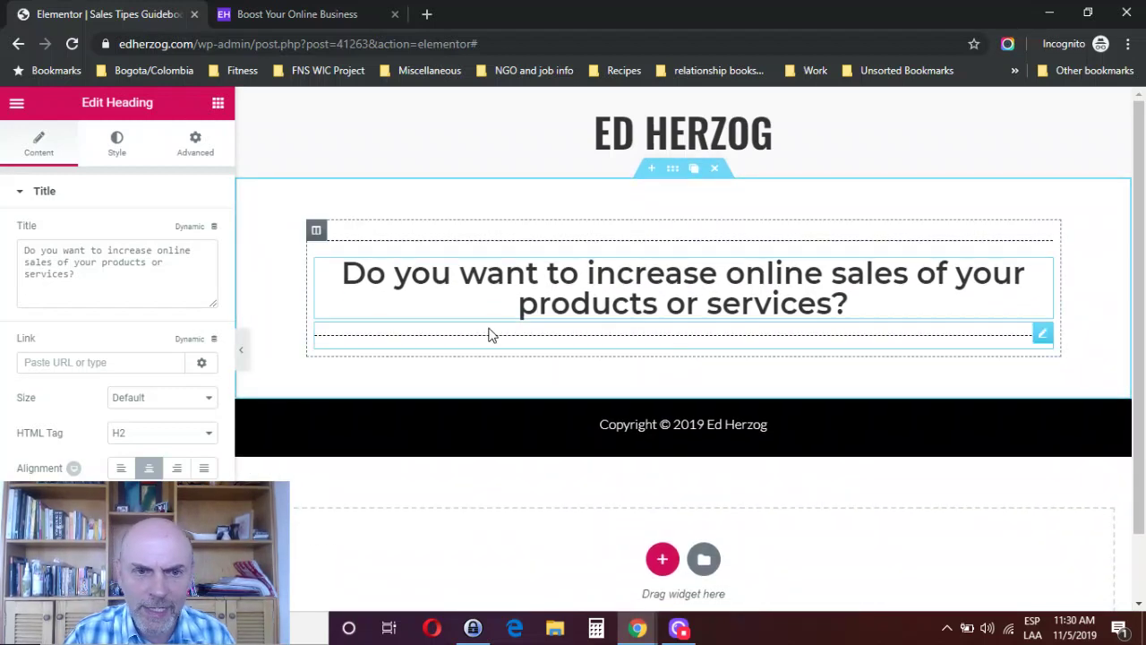
Step: Insert a two-column Inner Section below the lower dashed divider
{"action": "left_click", "coordinate": [219, 105]}
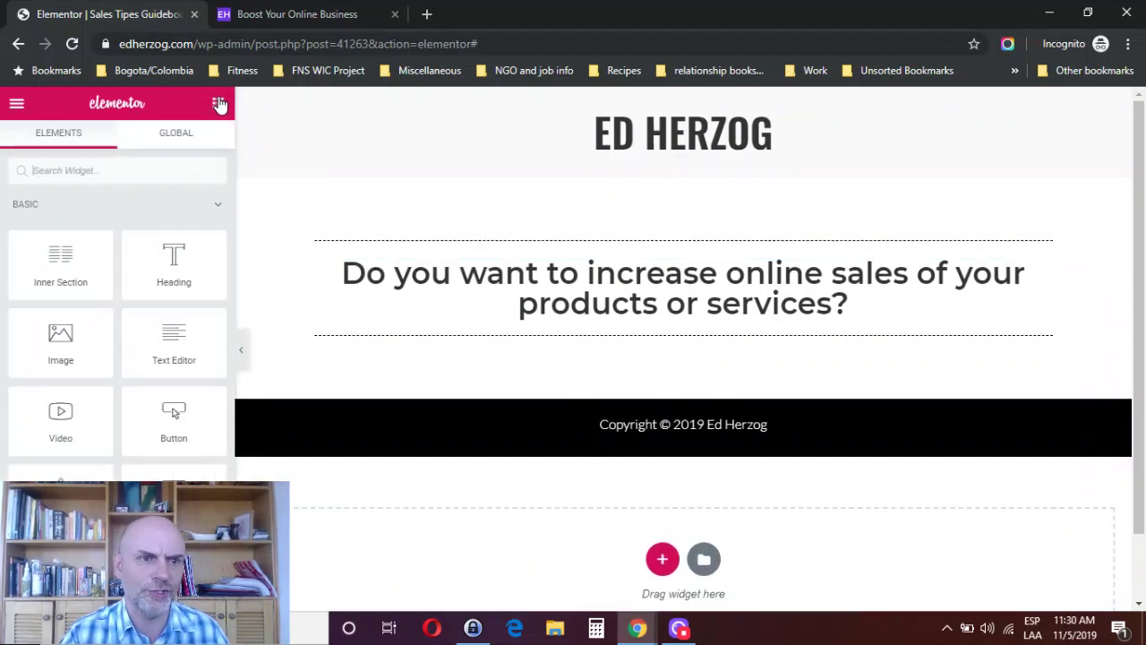
{"action": "left_click_drag", "start_coordinate": [56, 261], "coordinate": [663, 355]}
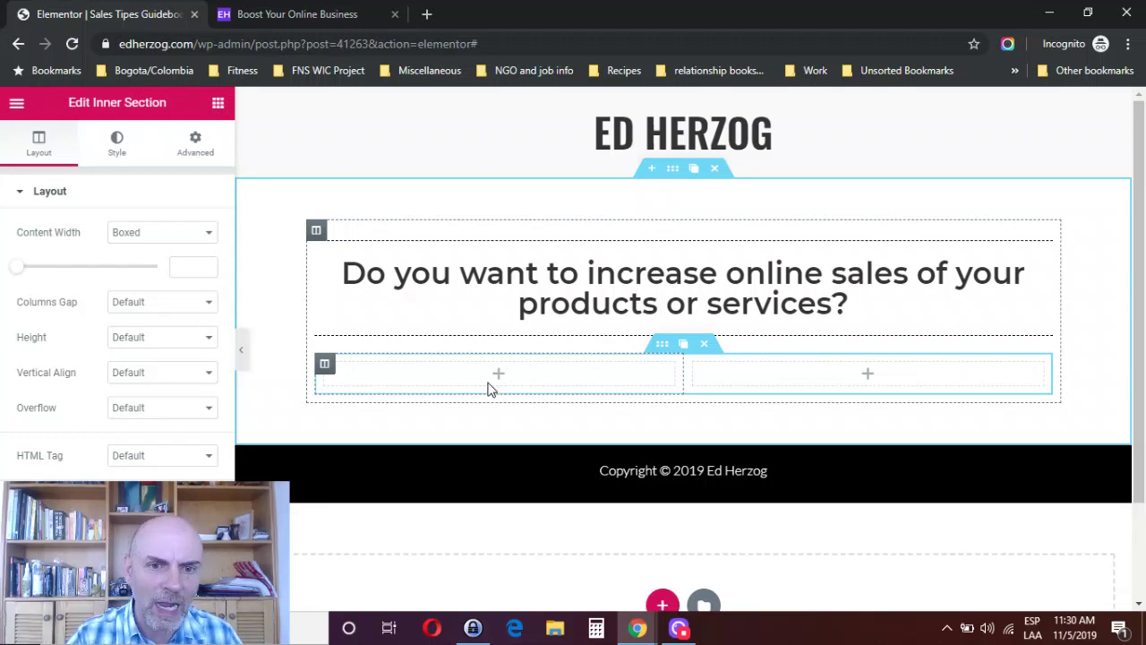
Step: Add an Image widget to the empty left column of the inner section and insert 27-PROVEN-WAYS.jpg from the media library
{"action": "left_click", "coordinate": [218, 106]}
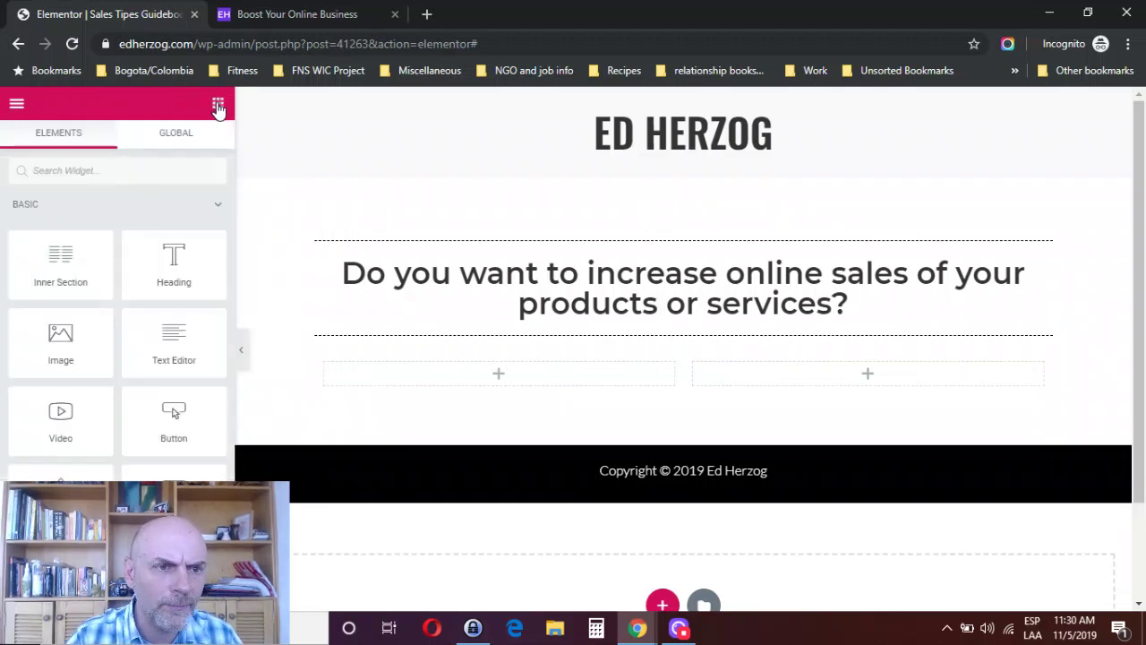
{"action": "left_click", "coordinate": [104, 170]}
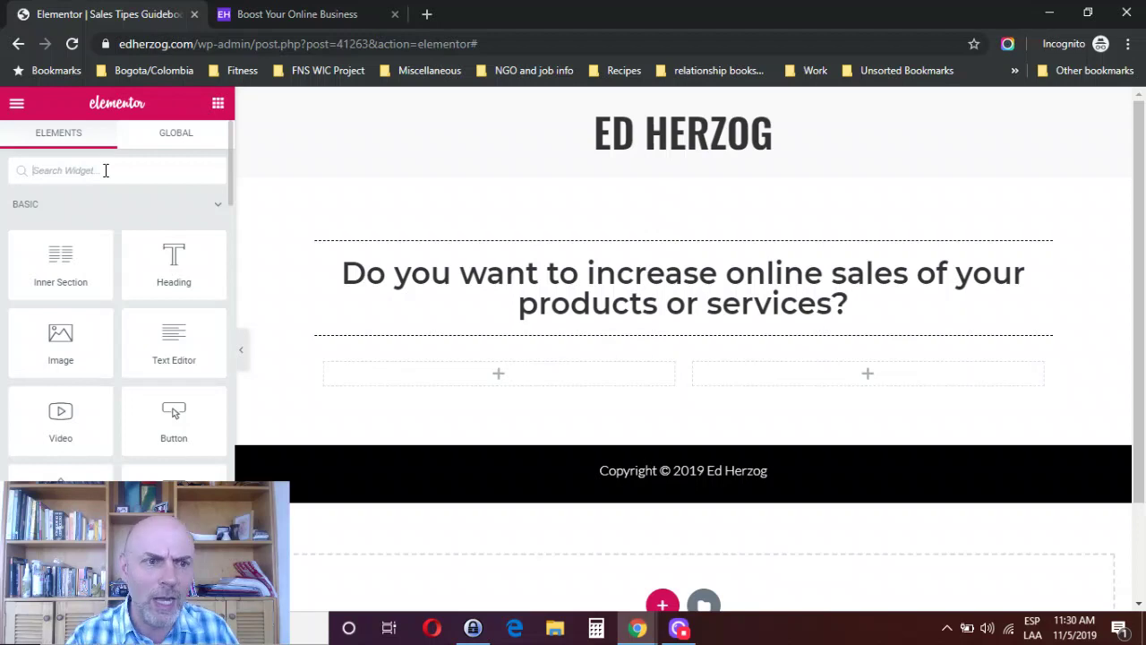
{"action": "left_click_drag", "start_coordinate": [12, 351], "coordinate": [479, 383]}
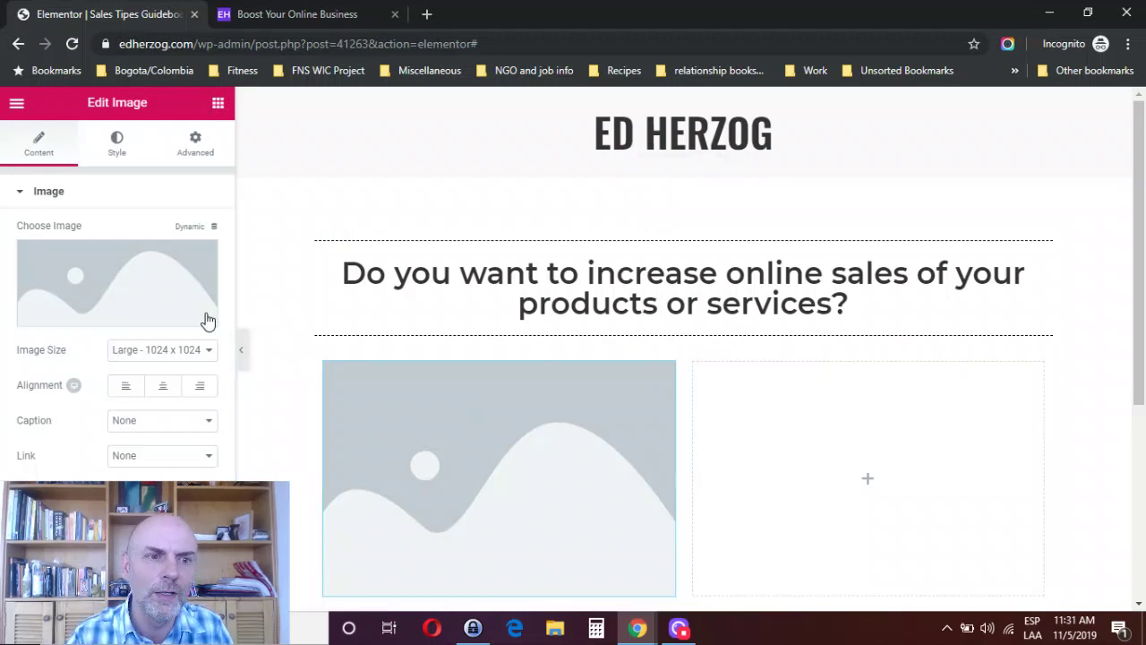
{"action": "left_click", "coordinate": [109, 293]}
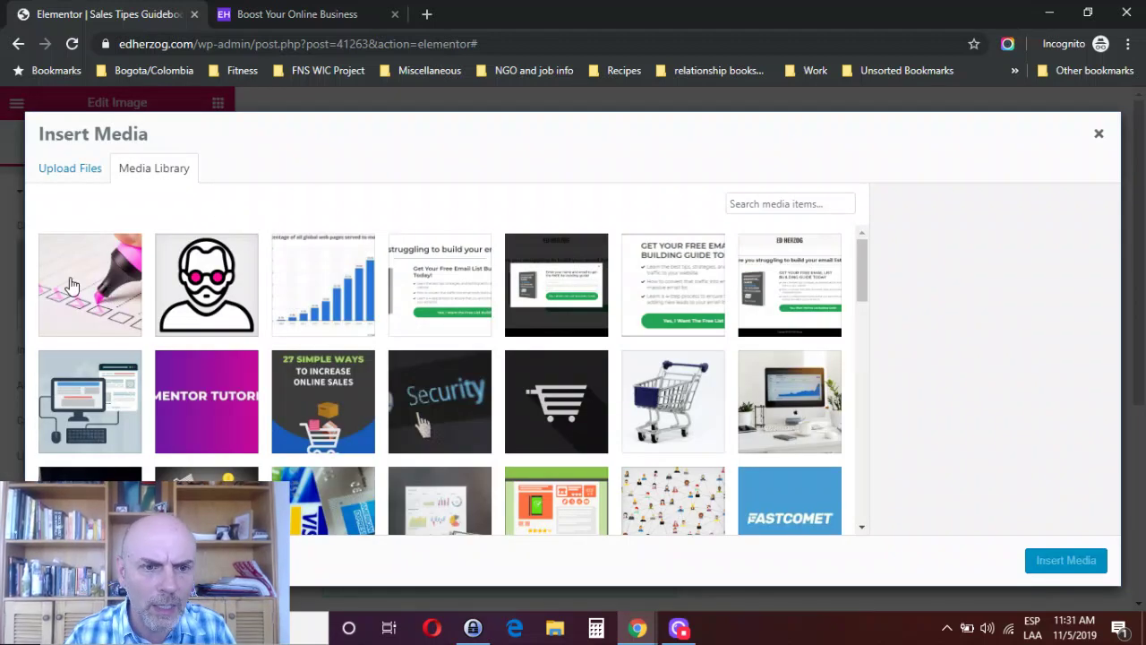
{"action": "left_click", "coordinate": [308, 400]}
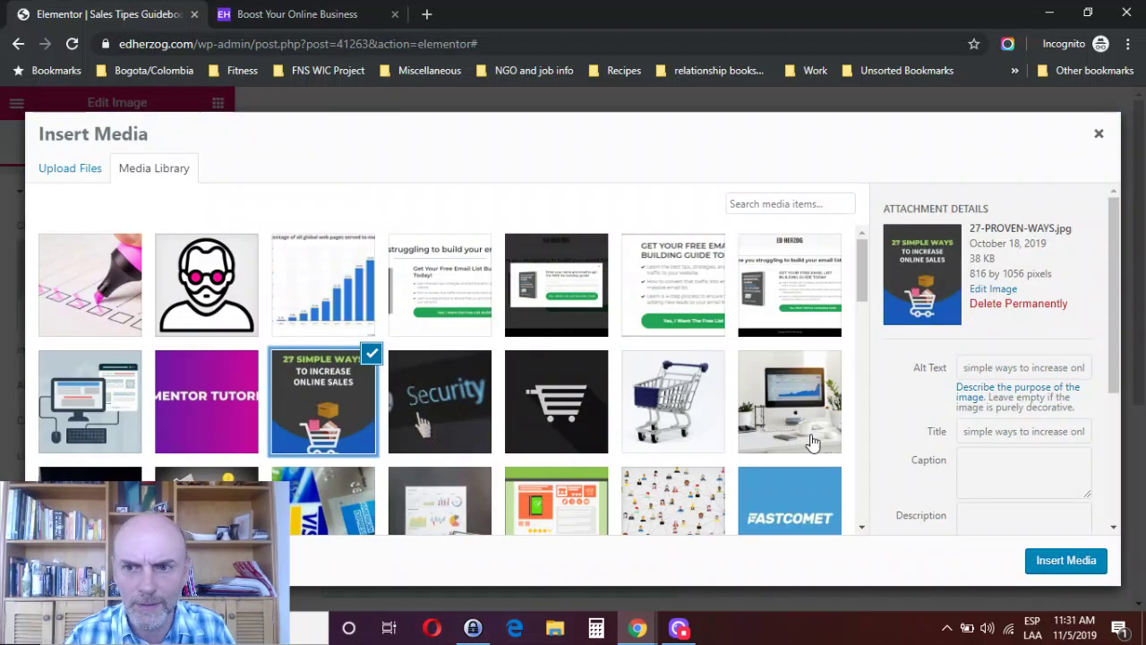
{"action": "left_click", "coordinate": [1049, 562]}
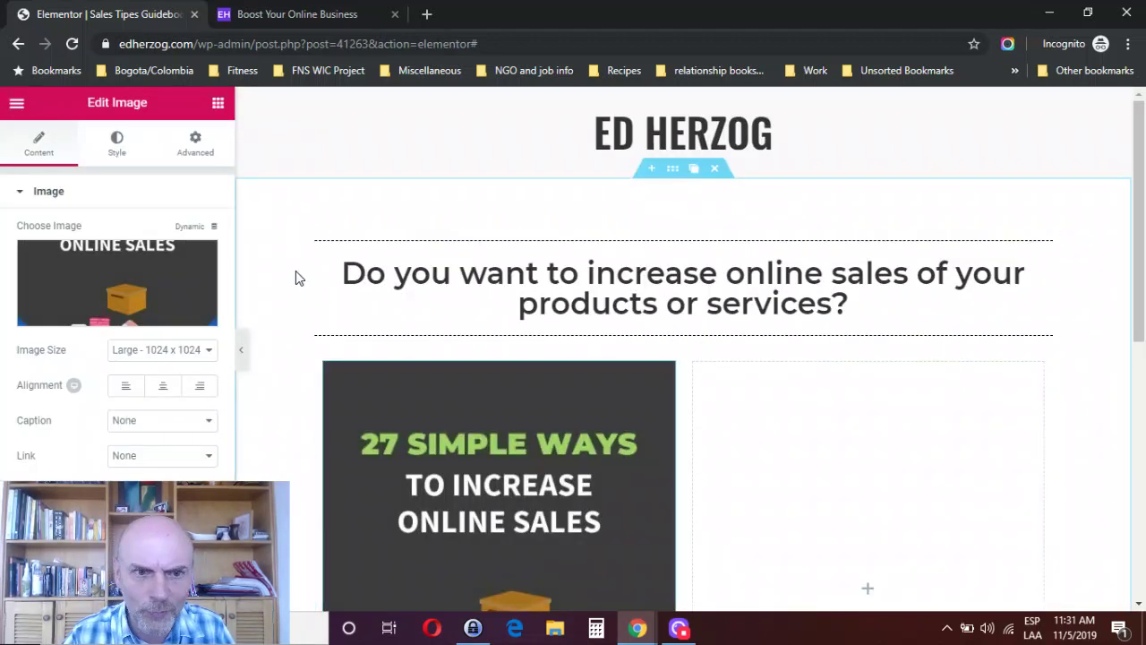
Step: Set the width of the inner section's image column to 30%
{"action": "left_click", "coordinate": [324, 364]}
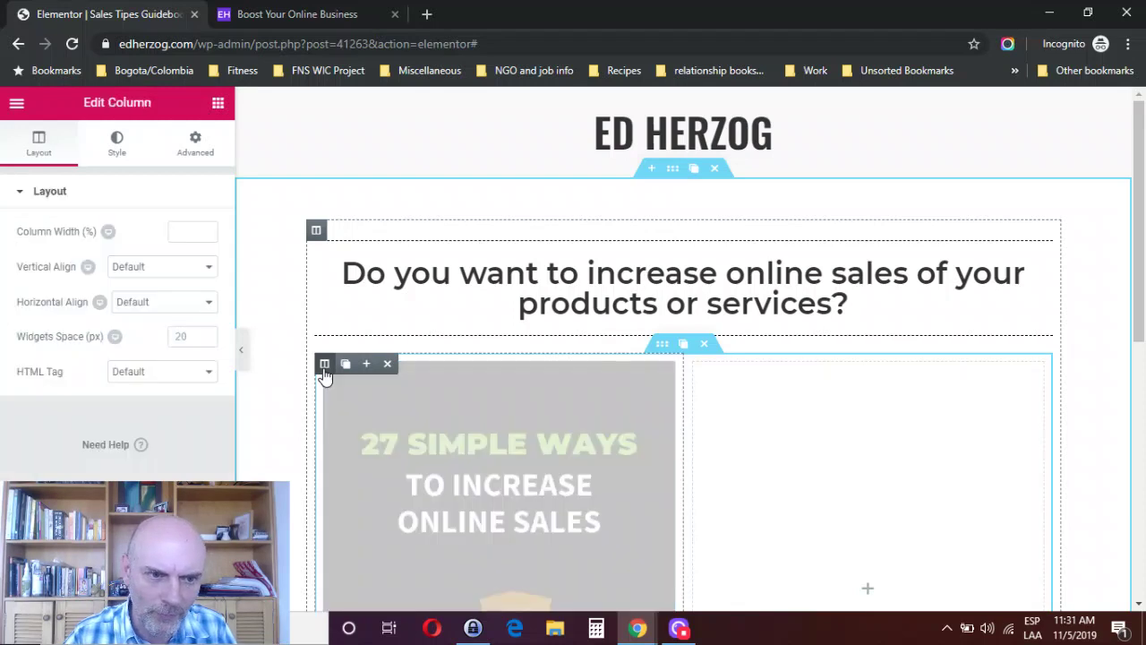
{"action": "left_click", "coordinate": [175, 232]}
{"action": "type", "text": "30"}
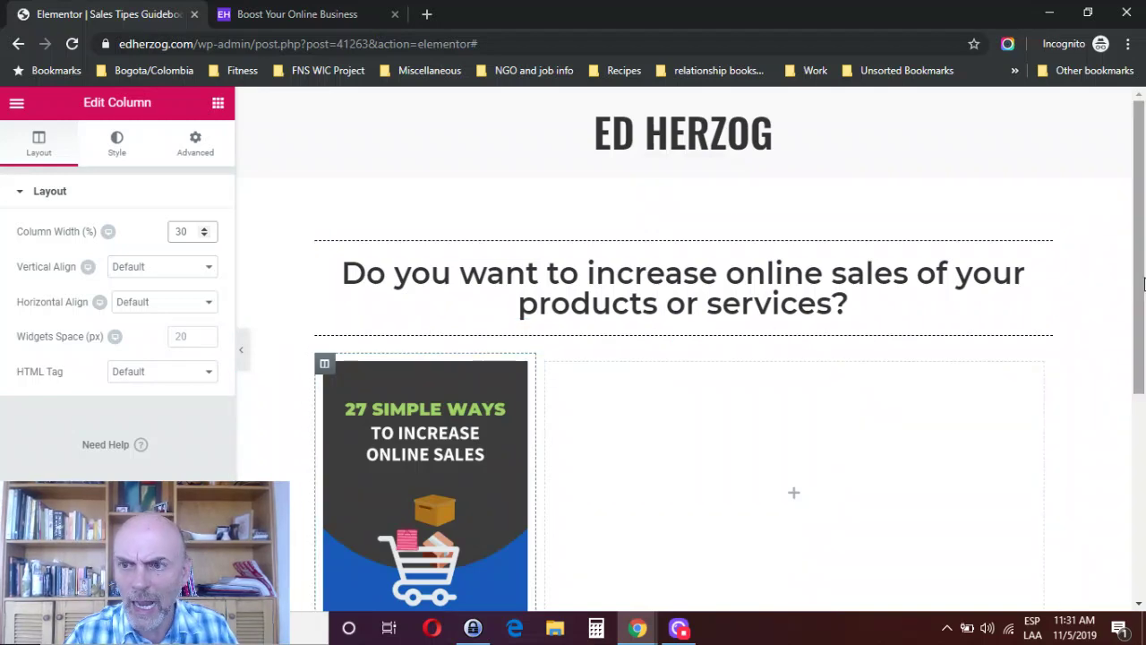
{"action": "scroll", "coordinate": [1142, 343], "scroll_direction": "down", "scroll_amount": 2}
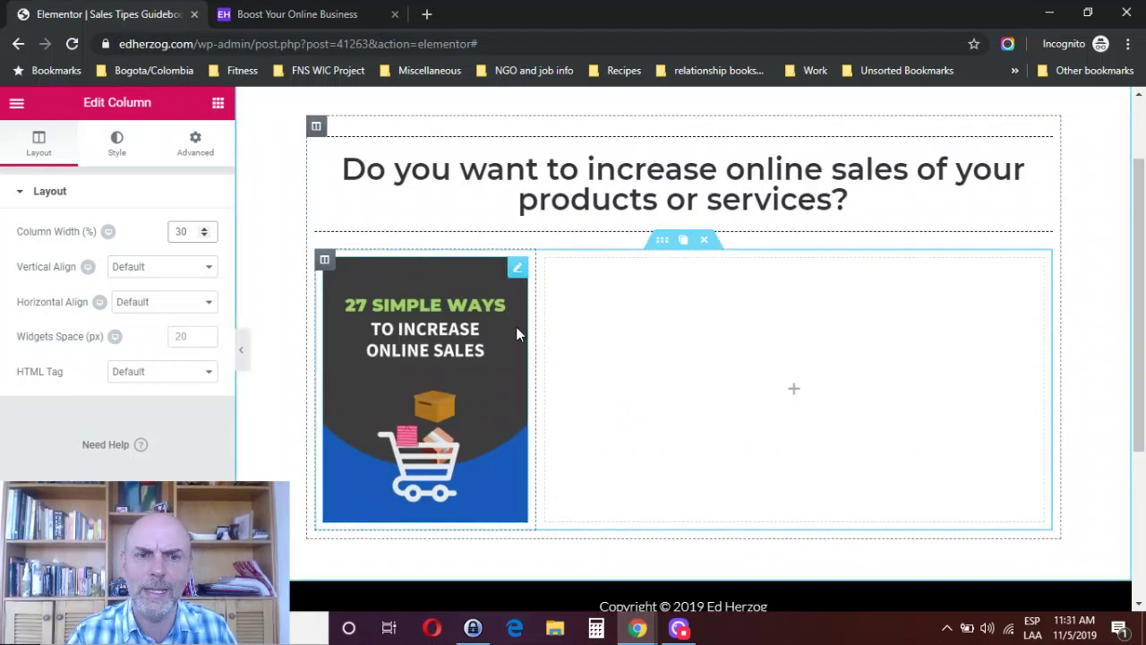
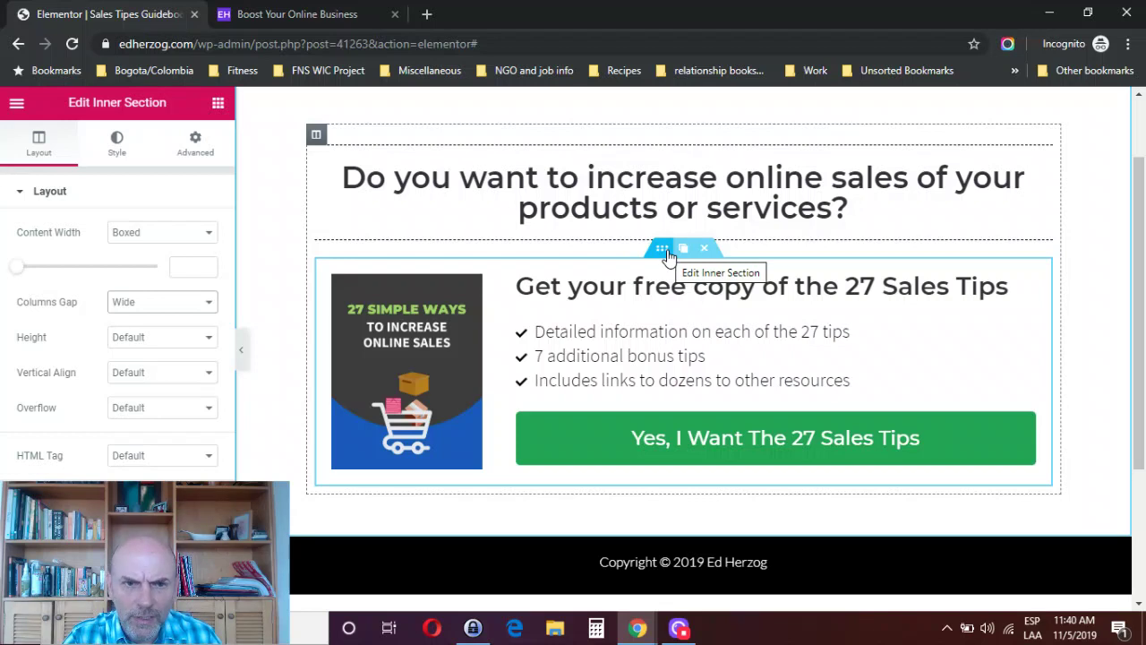
Step: Unlink the inner section's padding values and set the top padding to 30 px and the bottom padding to 50 px
{"action": "left_click", "coordinate": [190, 153]}
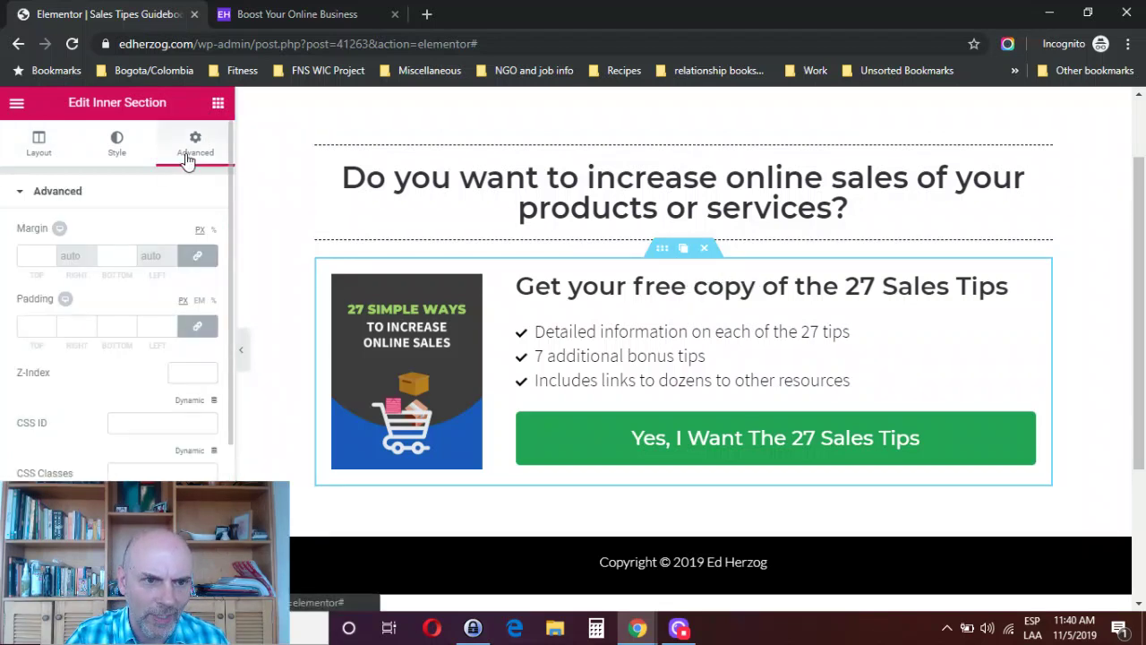
{"action": "left_click", "coordinate": [201, 326]}
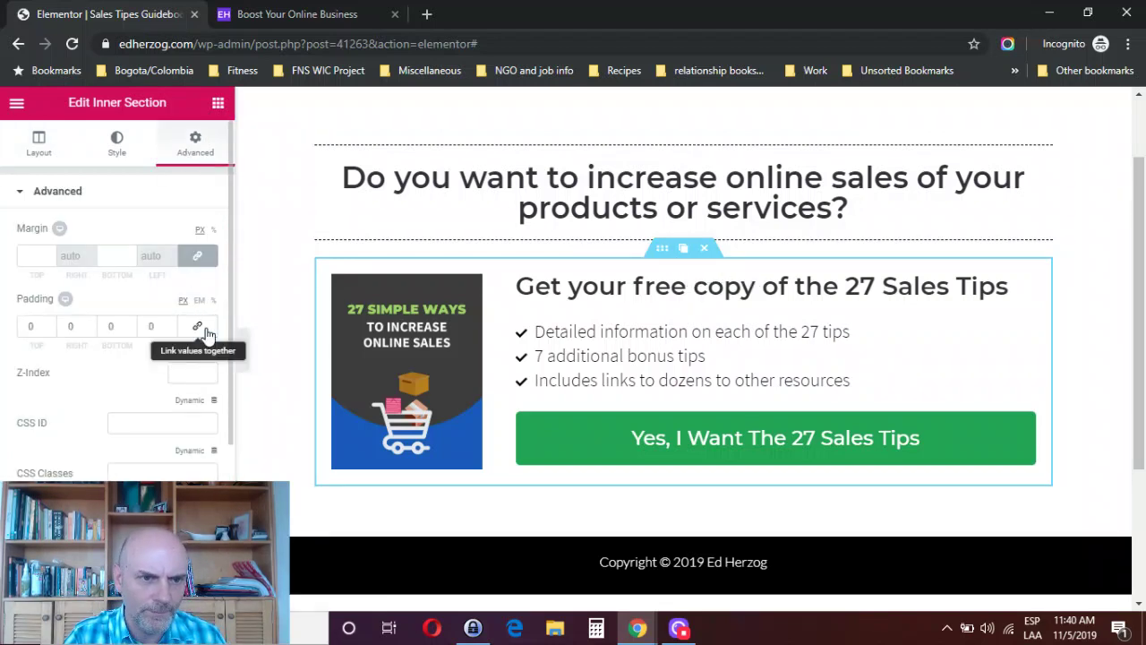
{"action": "double_click", "coordinate": [33, 324]}
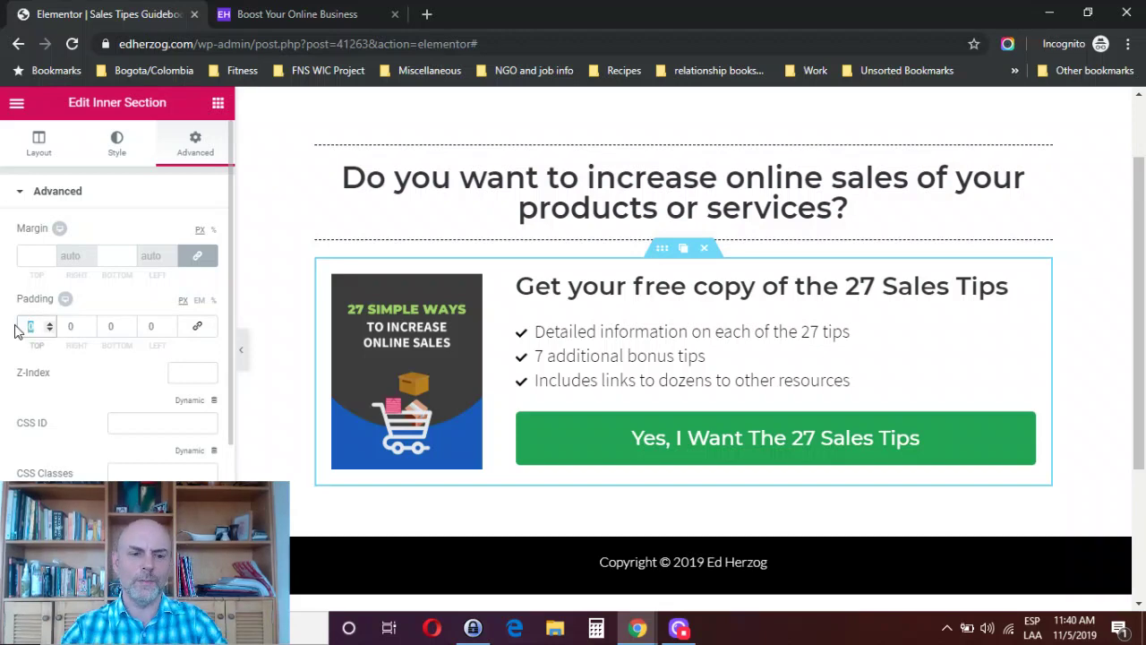
{"action": "type", "text": "30"}
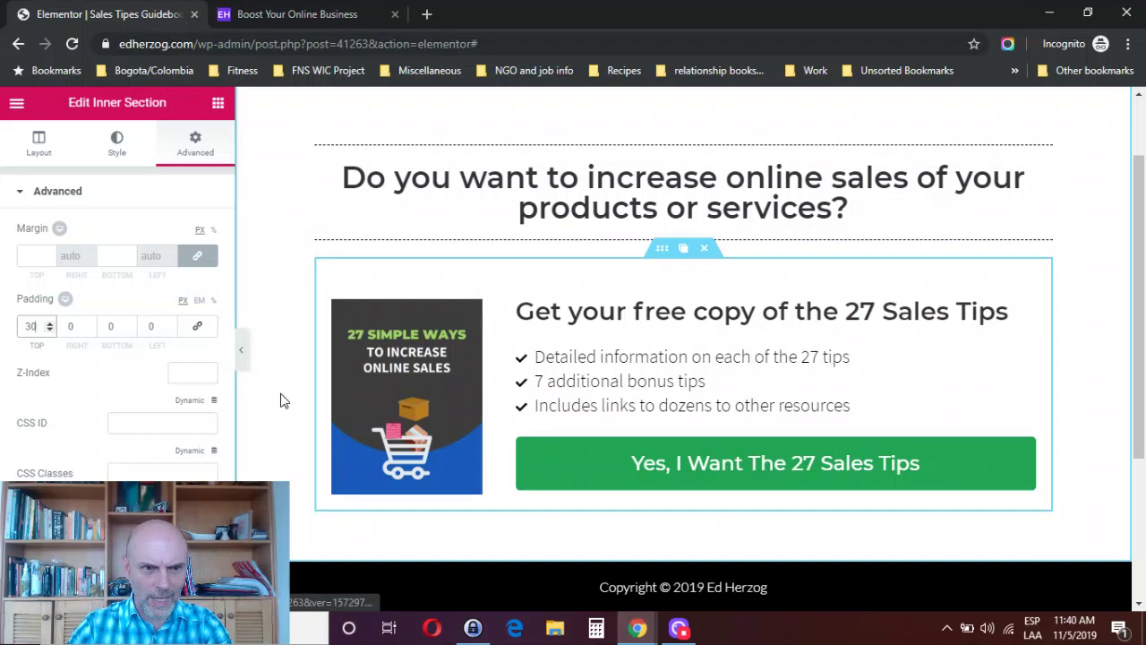
{"action": "double_click", "coordinate": [110, 326]}
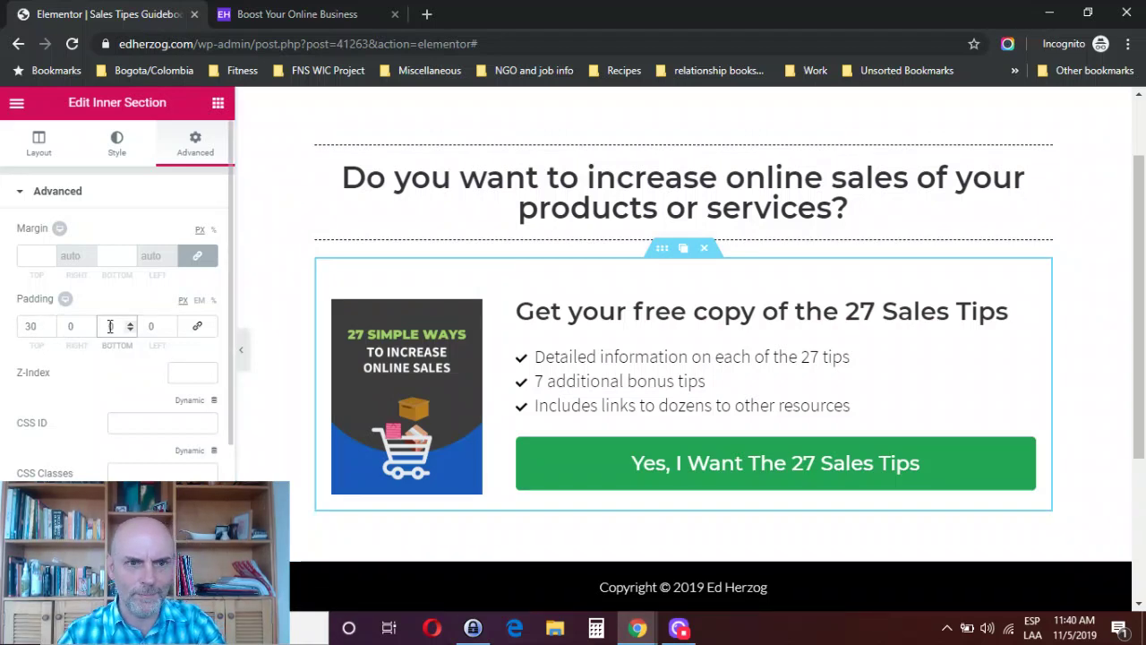
{"action": "type", "text": "30"}
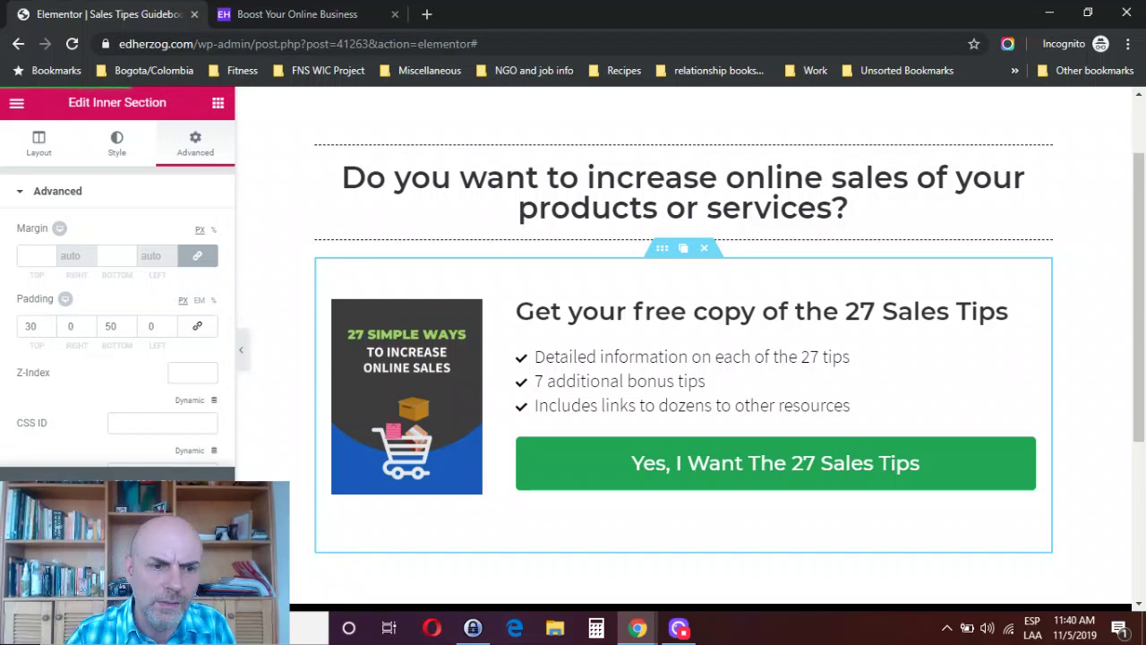
Step: Preview the landing page in a new browser tab and review its layout from the header down to the copyright footer
{"action": "left_click", "coordinate": [117, 627]}
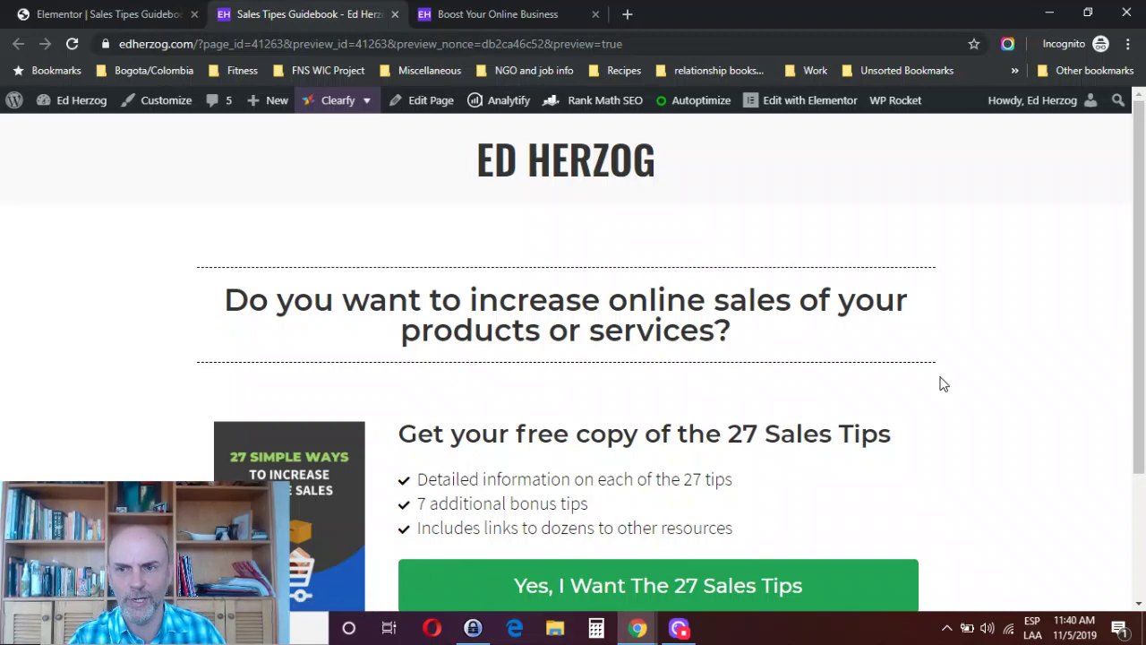
{"action": "scroll", "coordinate": [1140, 445], "scroll_direction": "down", "scroll_amount": 3}
{"action": "scroll", "coordinate": [1139, 444], "scroll_direction": "up", "scroll_amount": 3}
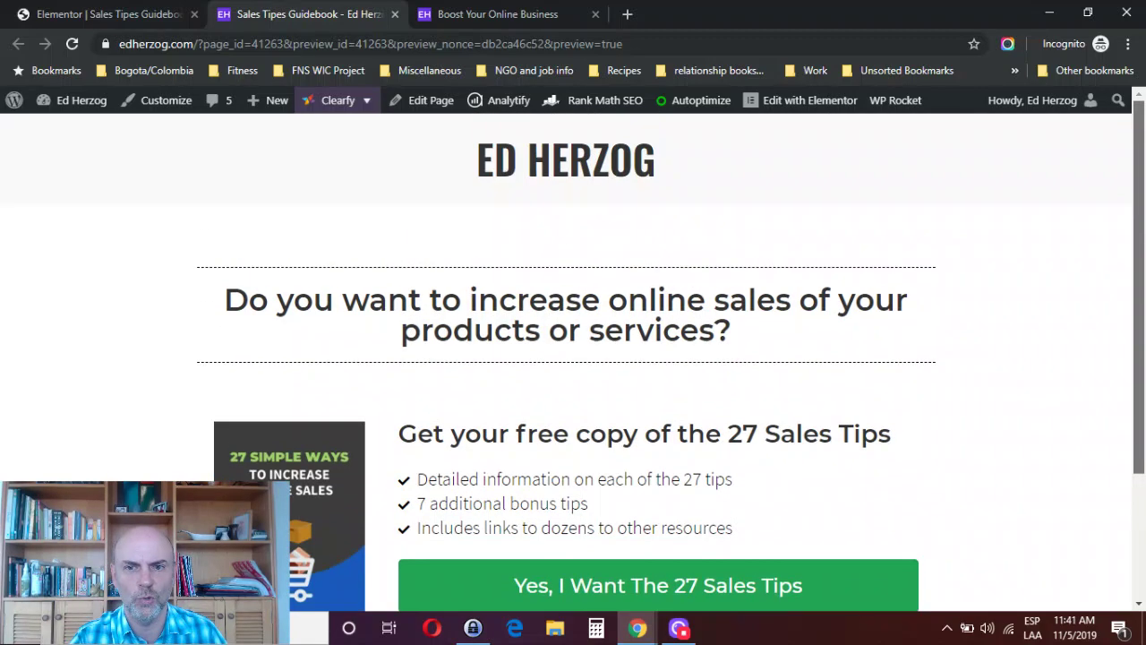
{"action": "scroll", "coordinate": [1139, 445], "scroll_direction": "down", "scroll_amount": 2}
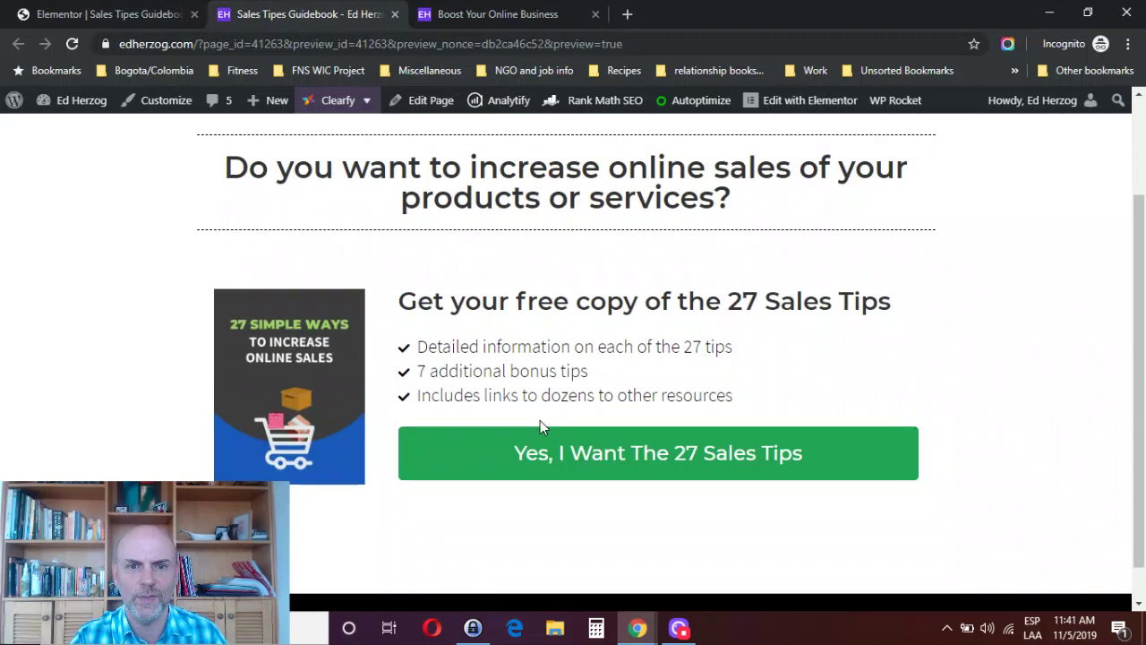
{"action": "scroll", "coordinate": [1137, 358], "scroll_direction": "up", "scroll_amount": 2}
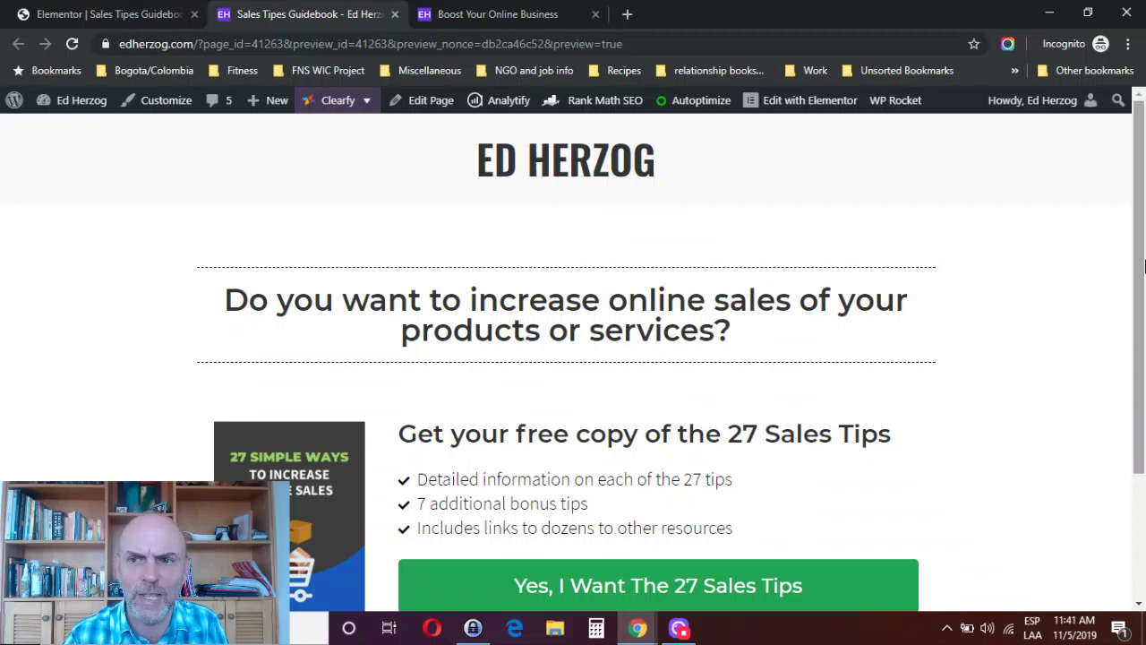
{"action": "scroll", "coordinate": [1125, 266], "scroll_direction": "down", "scroll_amount": 2}
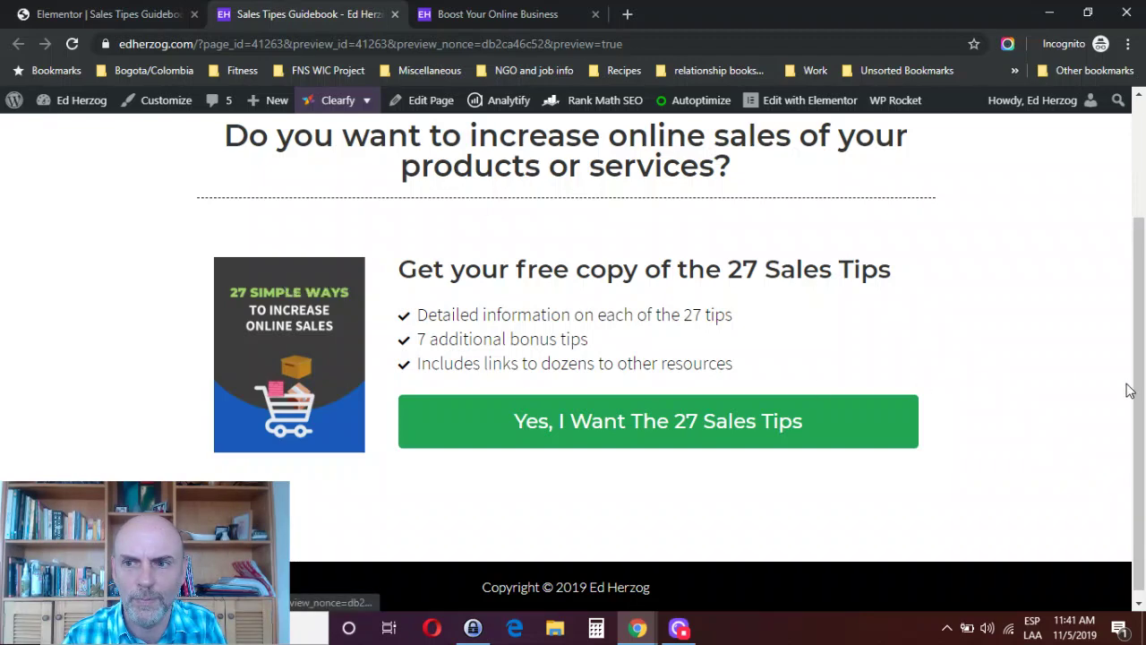
{"action": "scroll", "coordinate": [1130, 390], "scroll_direction": "up", "scroll_amount": 2}
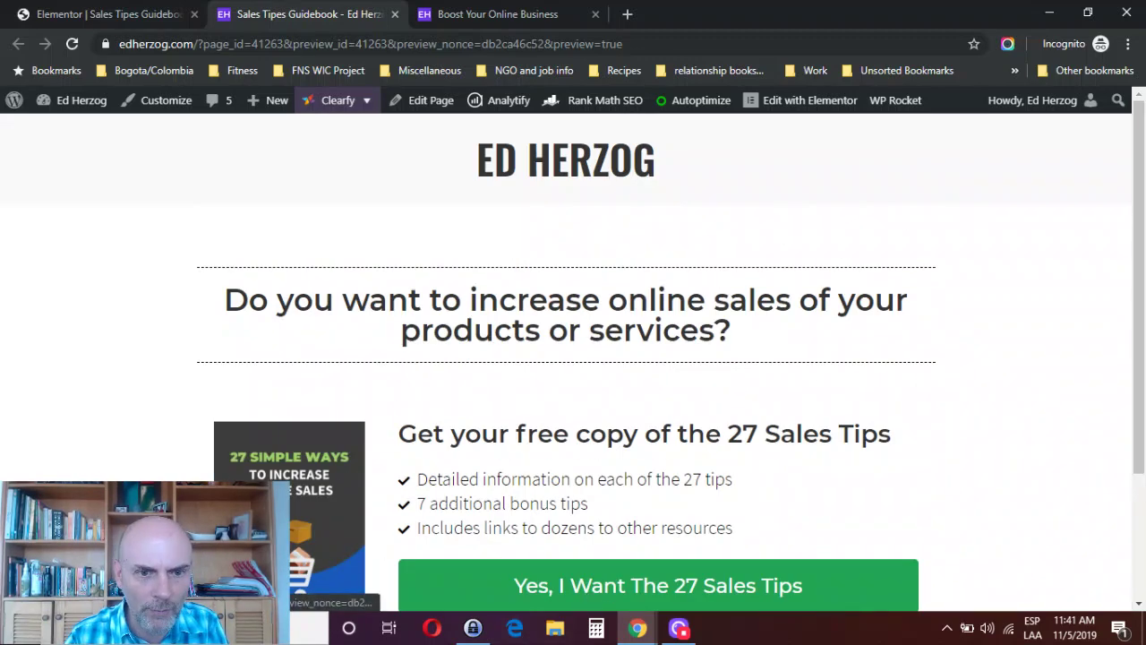
Step: Test the "Yes, I Want The 27 Sales Tips" button, close the opt-in popup and look over the preview page again
{"action": "left_click", "coordinate": [582, 587]}
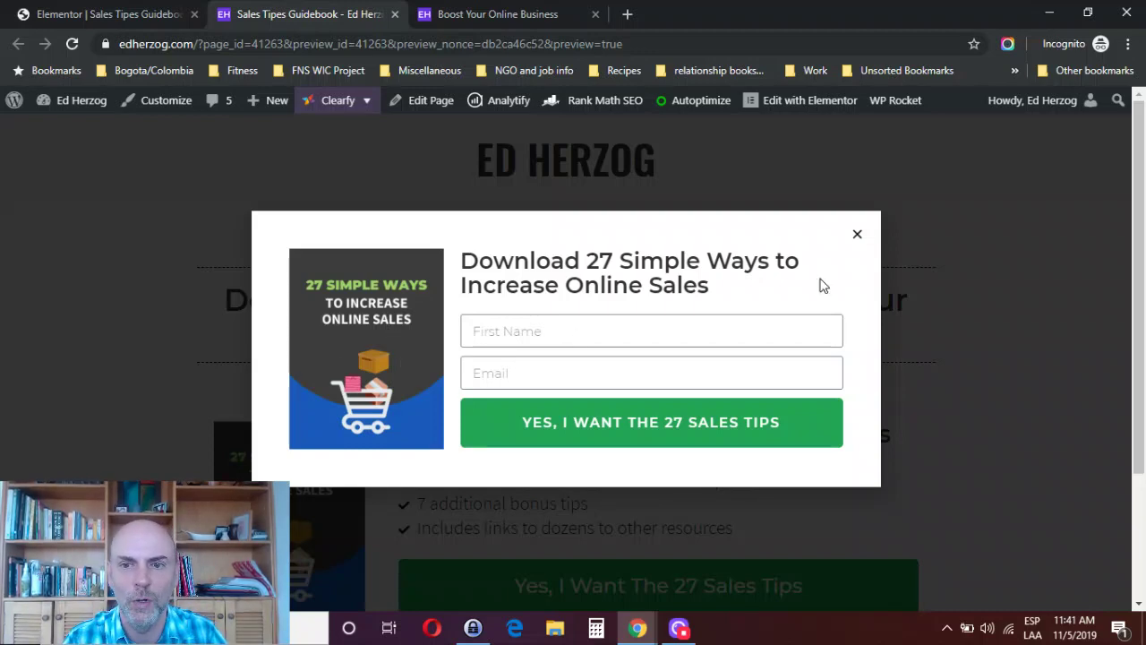
{"action": "left_click", "coordinate": [856, 234]}
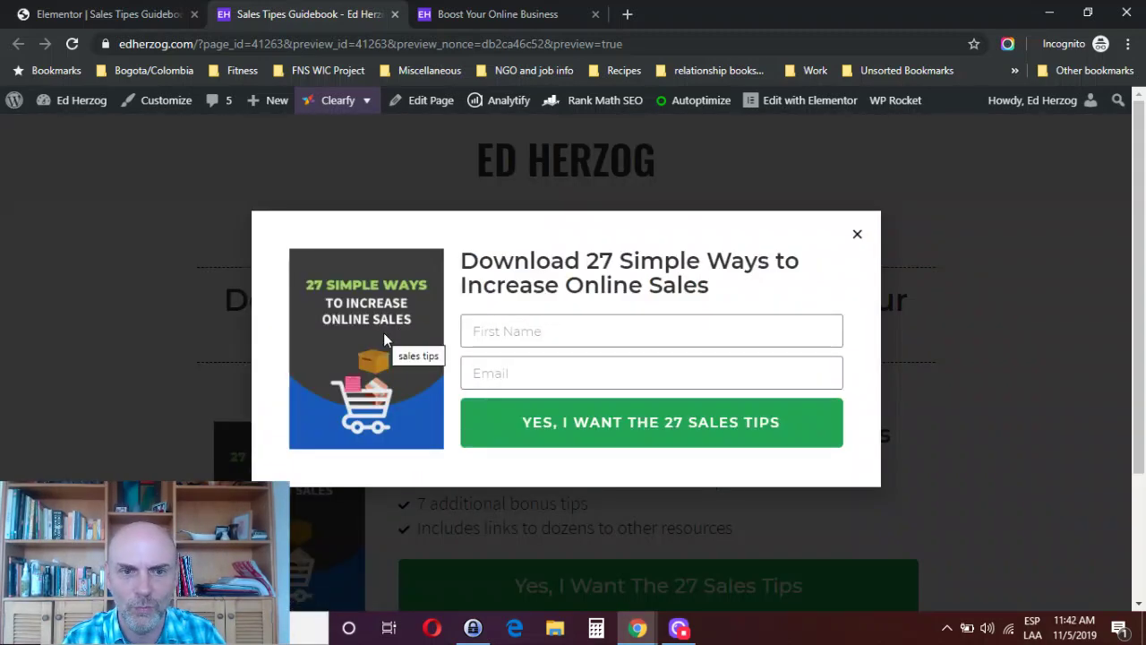
{"action": "left_click", "coordinate": [856, 236]}
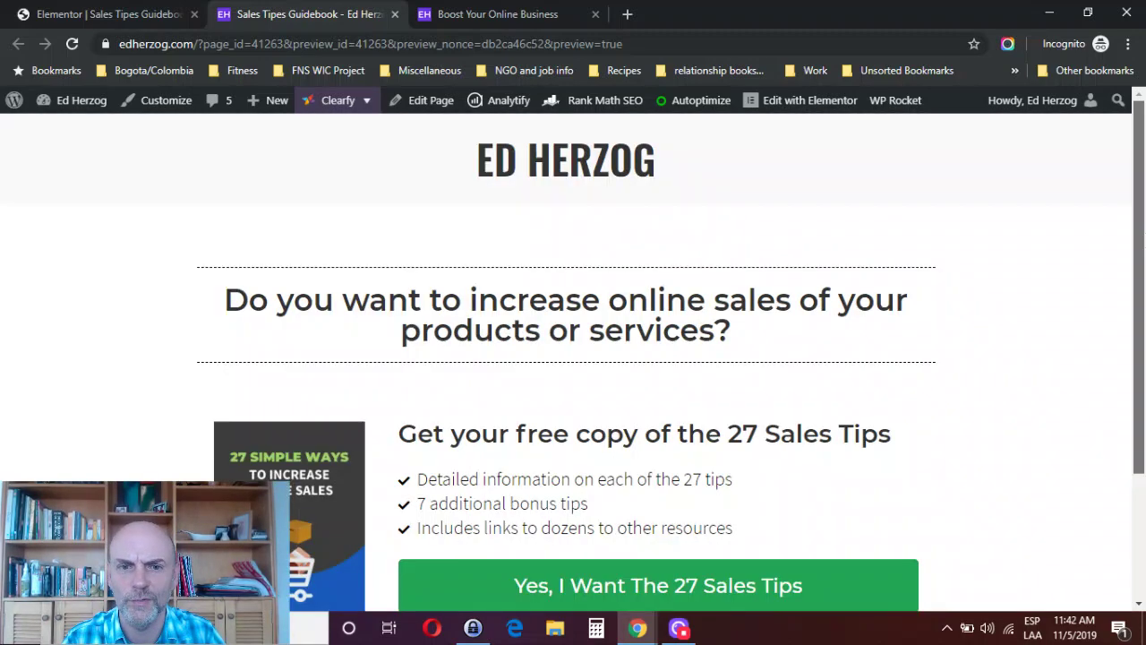
{"action": "scroll", "coordinate": [680, 408], "scroll_direction": "down", "scroll_amount": 3}
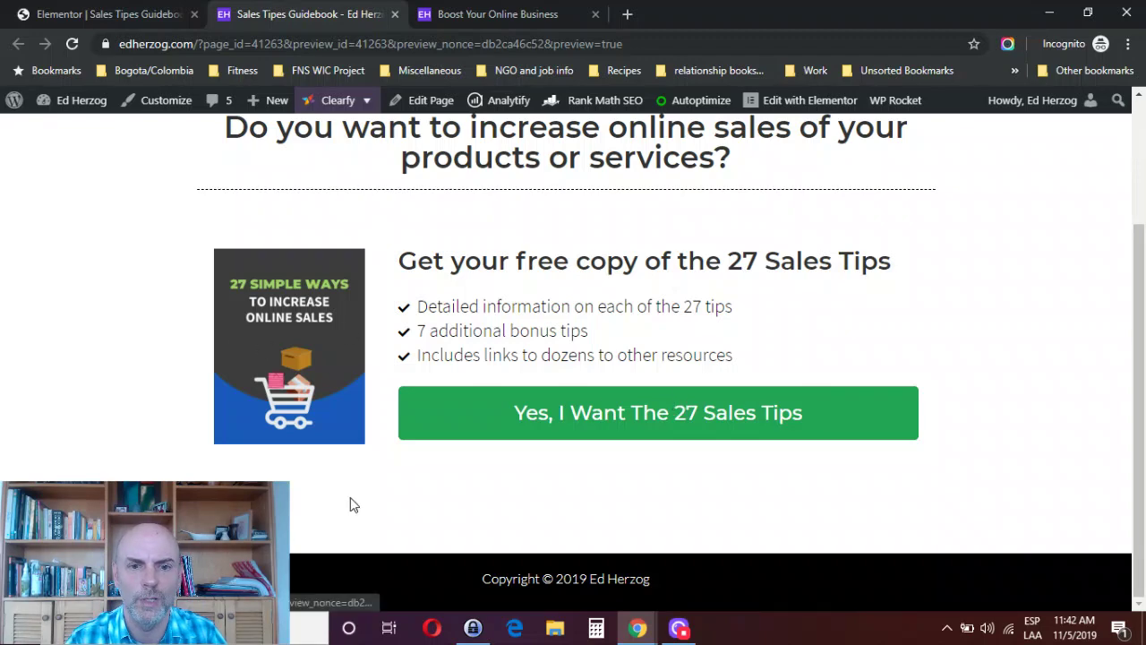
{"action": "left_click_drag", "start_coordinate": [1139, 448], "coordinate": [1139, 324]}
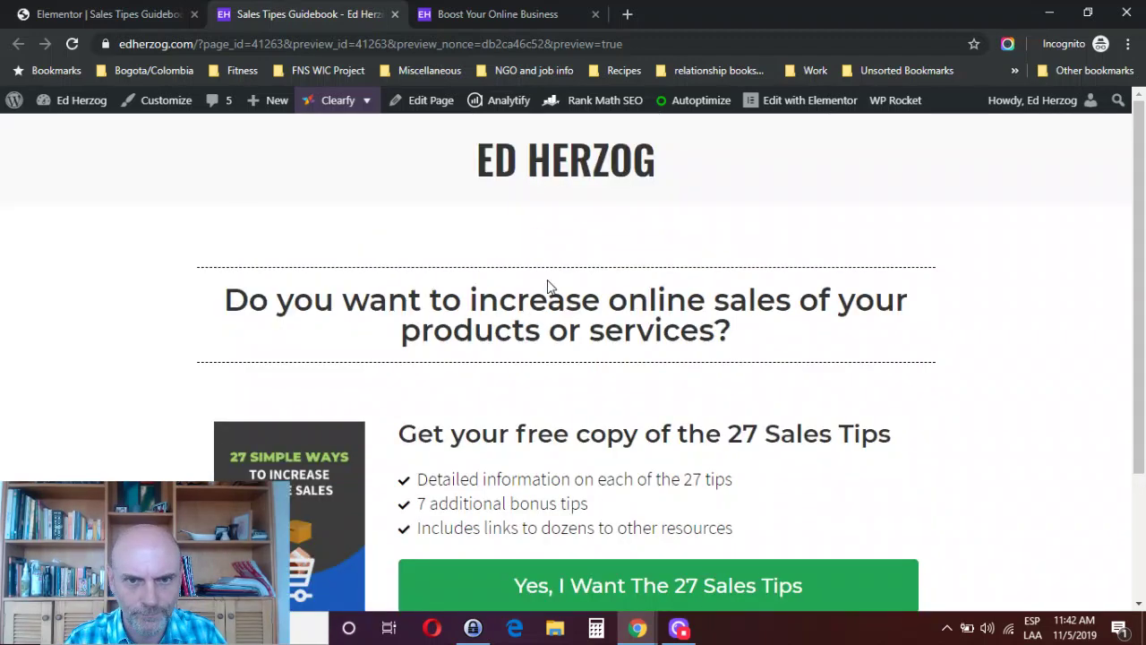
Step: Return to the Elementor editor, switch the page to tablet view and check the two-column inner section
{"action": "left_click", "coordinate": [114, 15]}
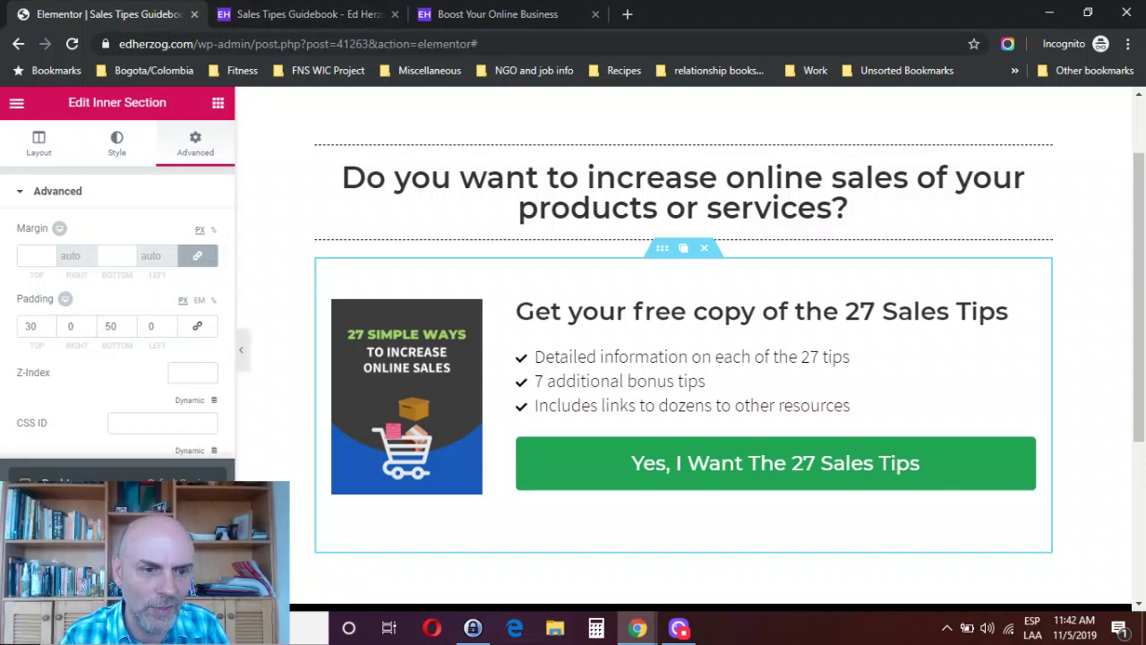
{"action": "key", "text": "ctrl+shift+m"}
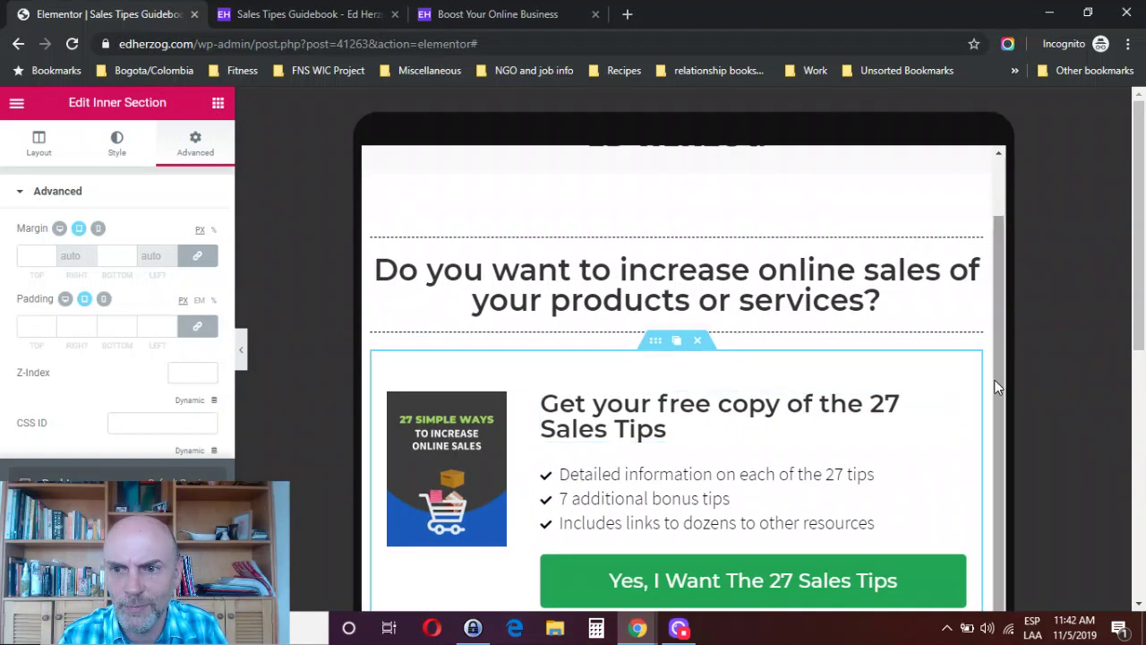
{"action": "scroll", "coordinate": [998, 285], "scroll_direction": "up", "scroll_amount": 1}
{"action": "scroll", "coordinate": [1003, 269], "scroll_direction": "down", "scroll_amount": 1}
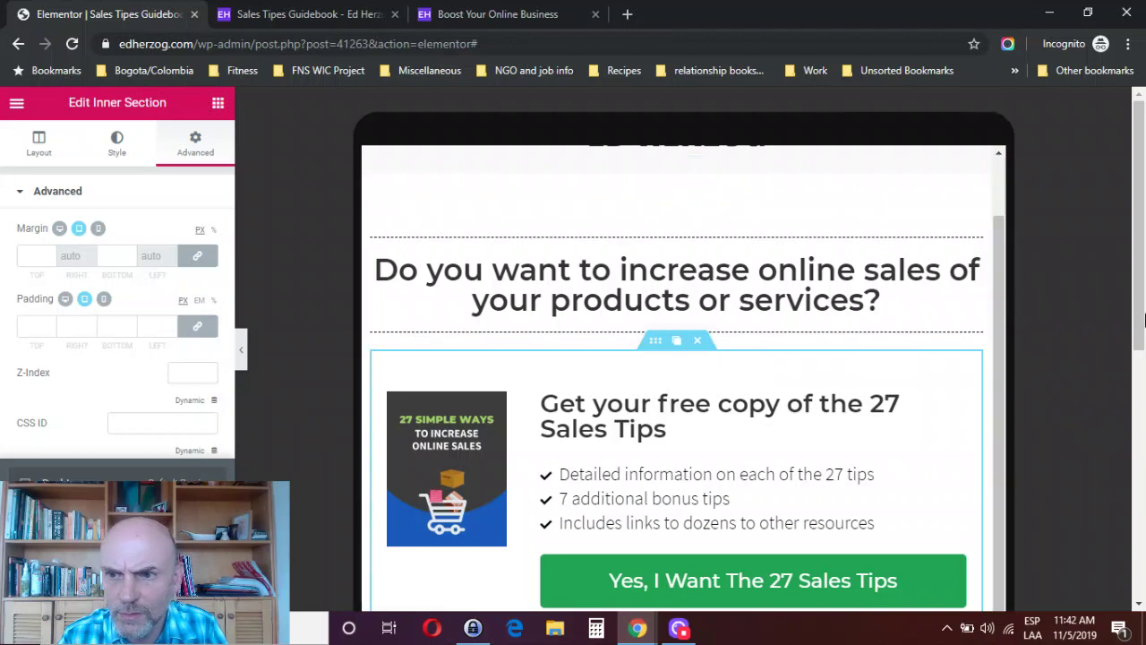
{"action": "left_click_drag", "start_coordinate": [1137, 273], "coordinate": [1137, 335]}
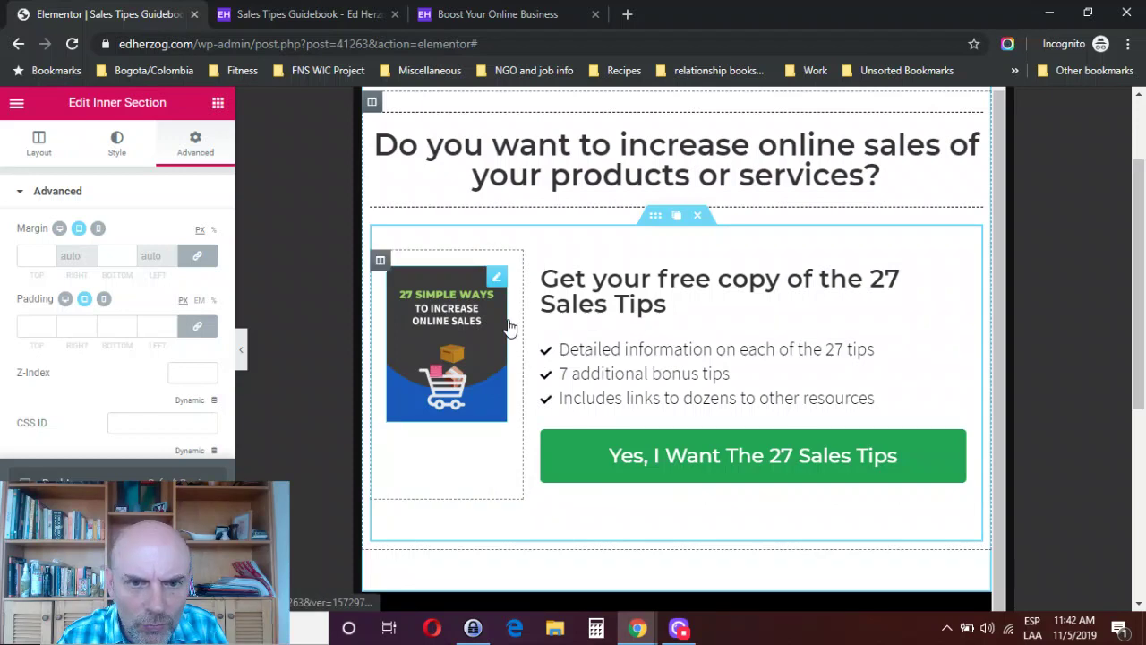
Step: Try a tablet column width of 30% for the image column and clear the value again
{"action": "left_click", "coordinate": [381, 261]}
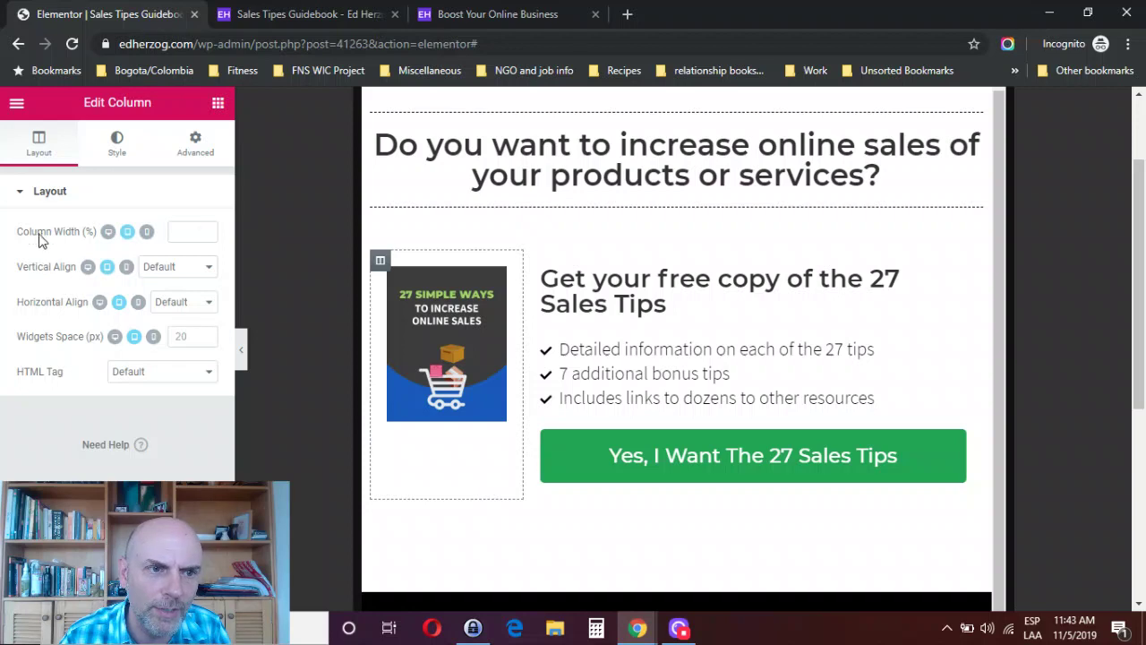
{"action": "left_click", "coordinate": [188, 237]}
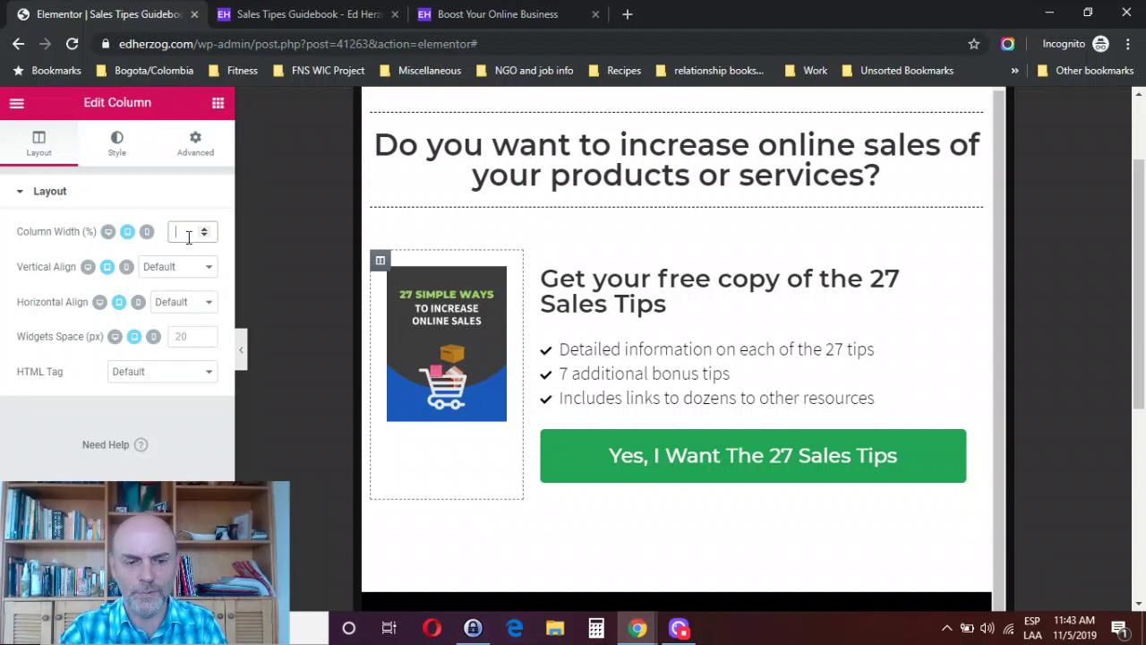
{"action": "type", "text": "30"}
{"action": "key", "text": "BackSpace"}
{"action": "key", "text": "BackSpace"}
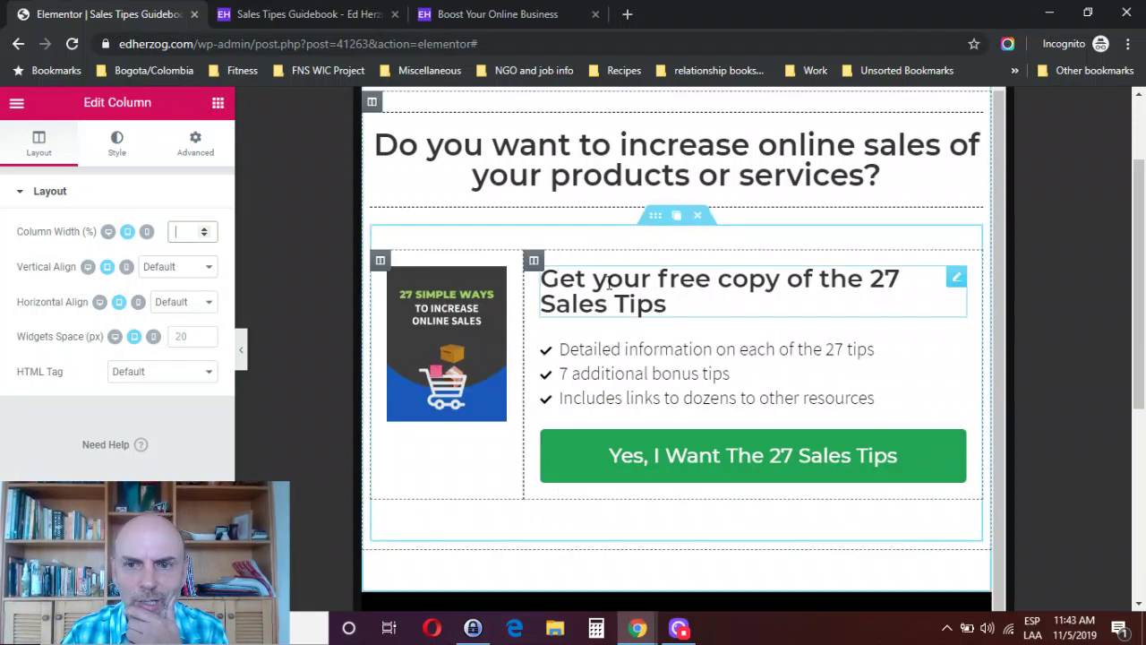
Step: Set the tablet font size of the "Get your free copy of the 27 Sales Tips" heading to 24 px
{"action": "left_click", "coordinate": [957, 279]}
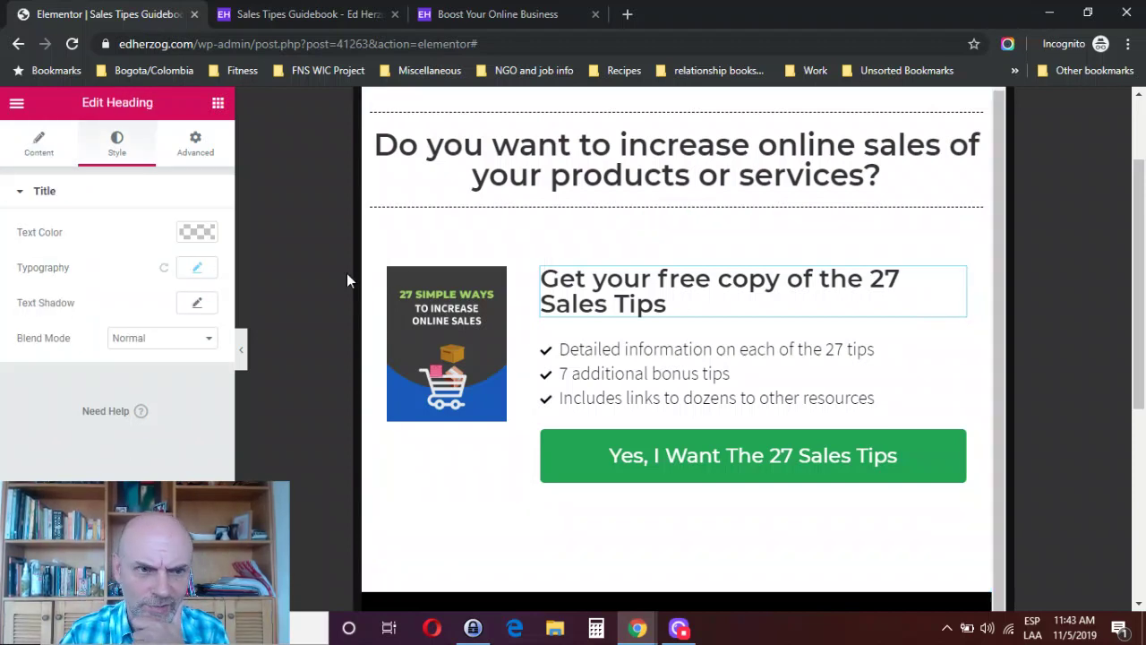
{"action": "left_click", "coordinate": [202, 273]}
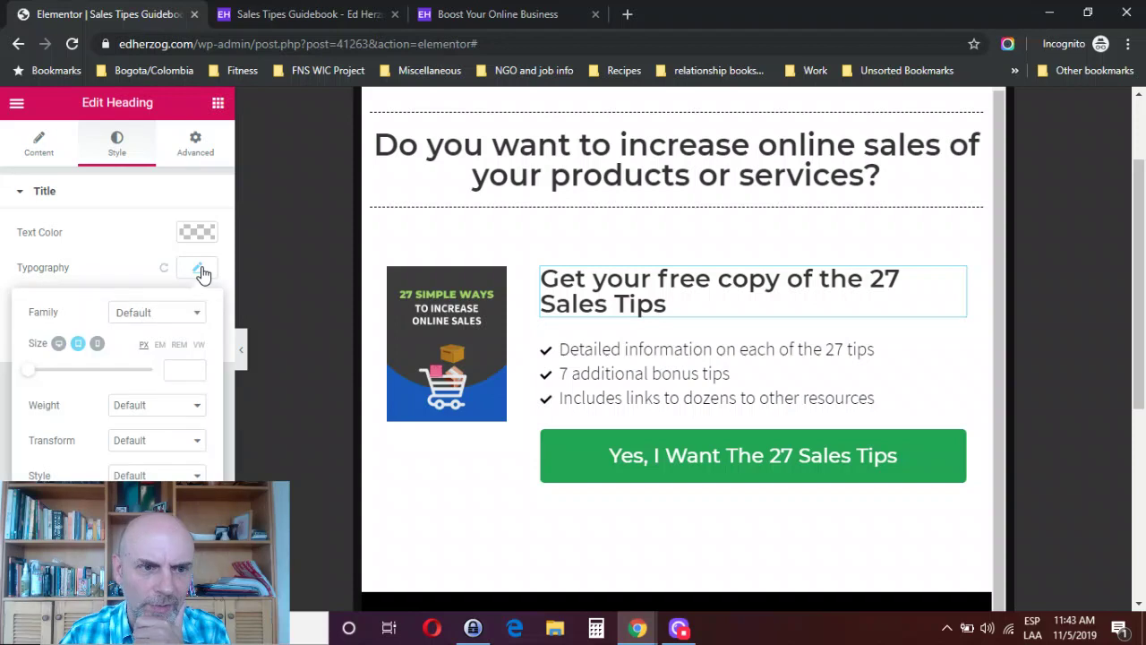
{"action": "left_click", "coordinate": [183, 367]}
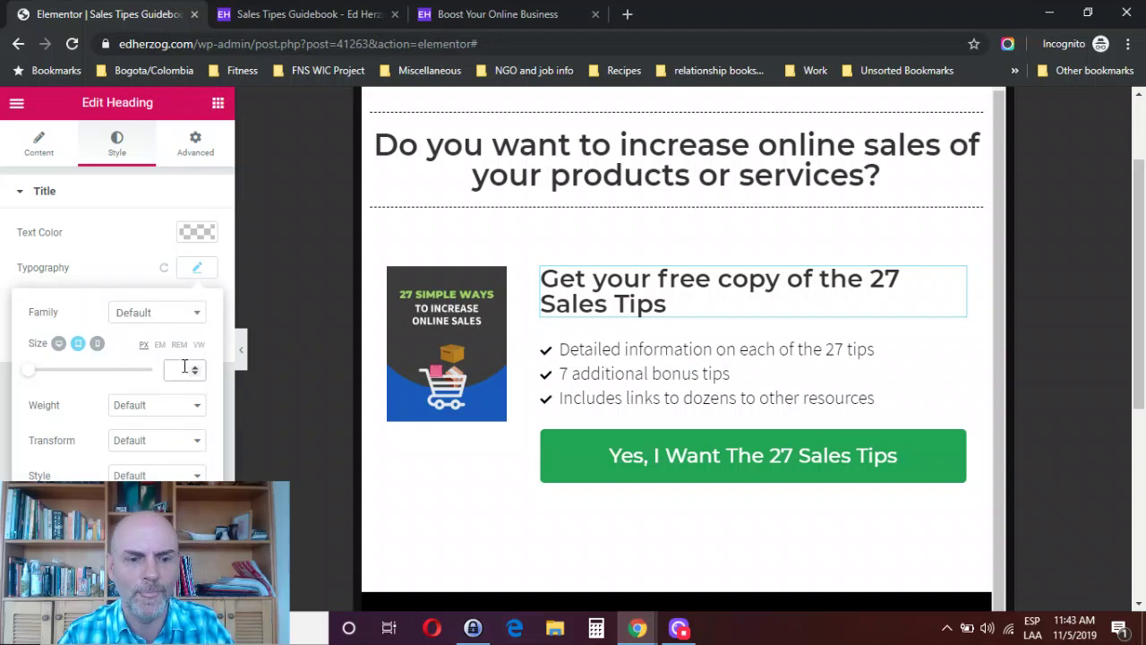
{"action": "type", "text": "24"}
{"action": "key", "text": "BackSpace"}
{"action": "key", "text": "BackSpace"}
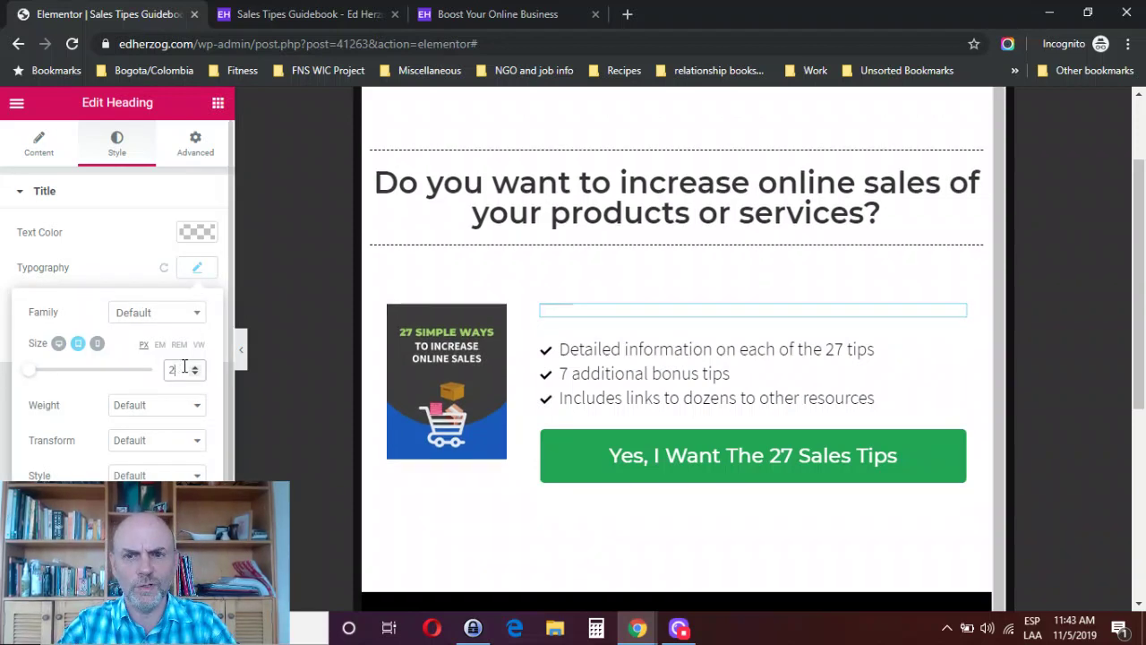
{"action": "type", "text": "2"}
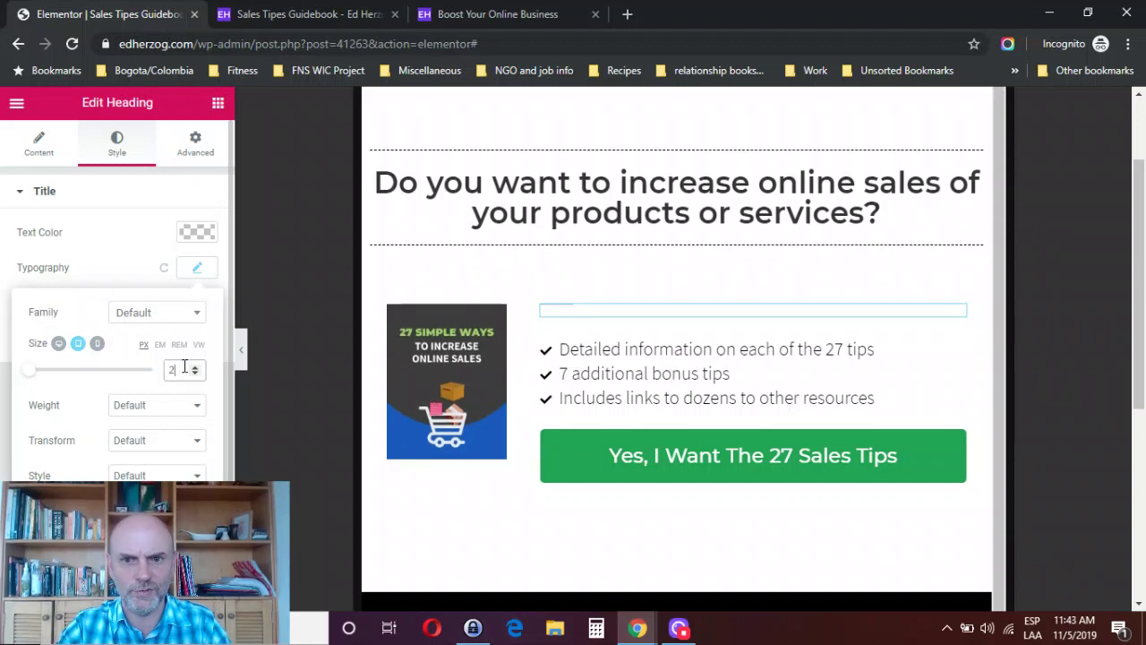
{"action": "type", "text": "4"}
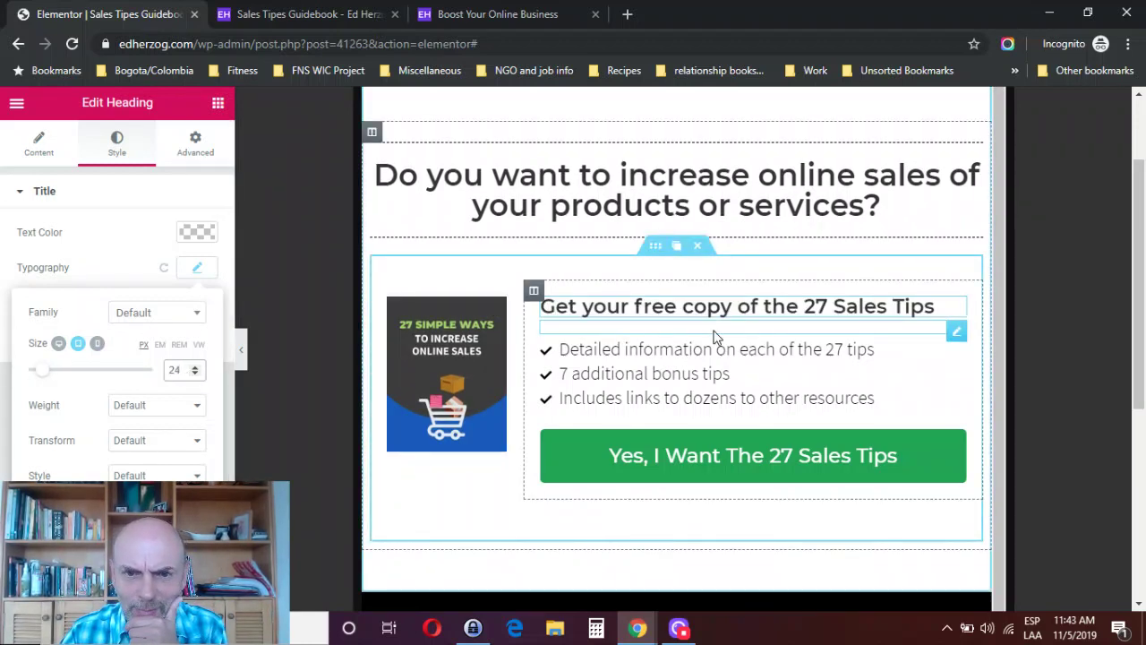
Step: Set the tablet space of the spacers above and below the checklist to 5 and open the green button's settings
{"action": "left_click", "coordinate": [956, 333]}
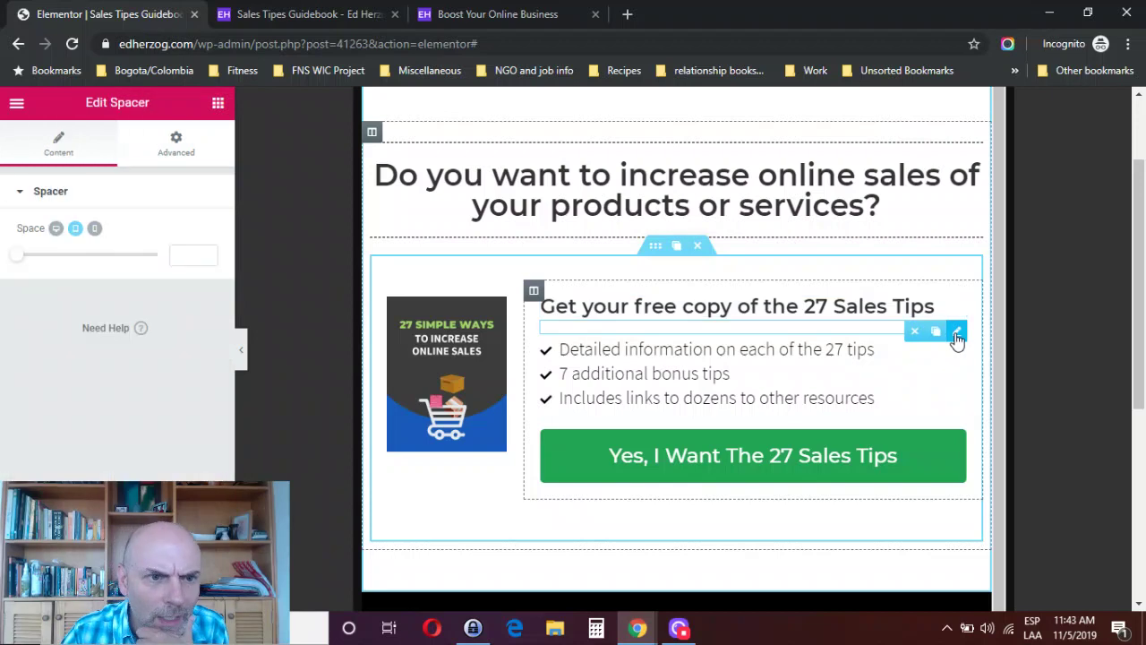
{"action": "left_click", "coordinate": [195, 254]}
{"action": "type", "text": "5"}
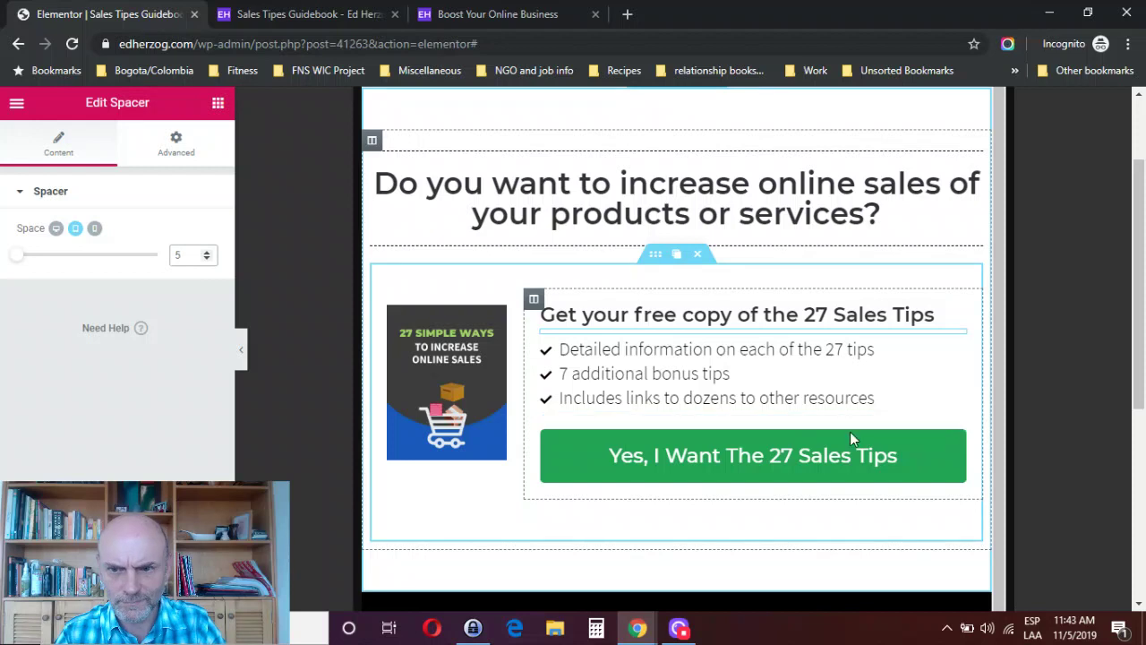
{"action": "left_click", "coordinate": [956, 424]}
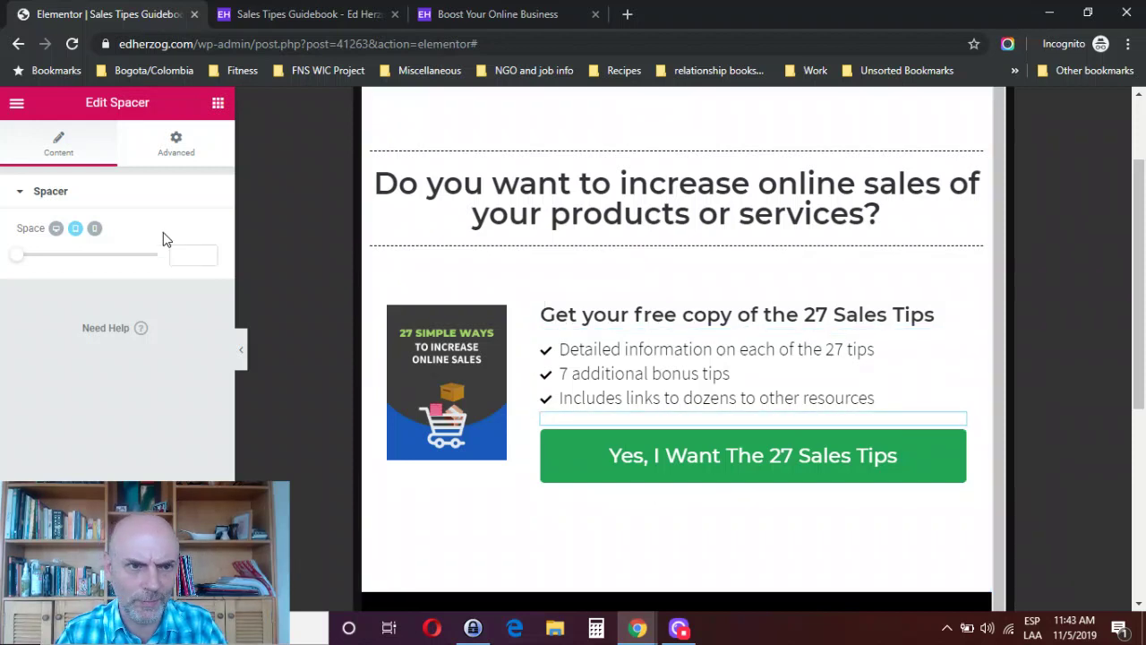
{"action": "left_click", "coordinate": [178, 255]}
{"action": "type", "text": "1"}
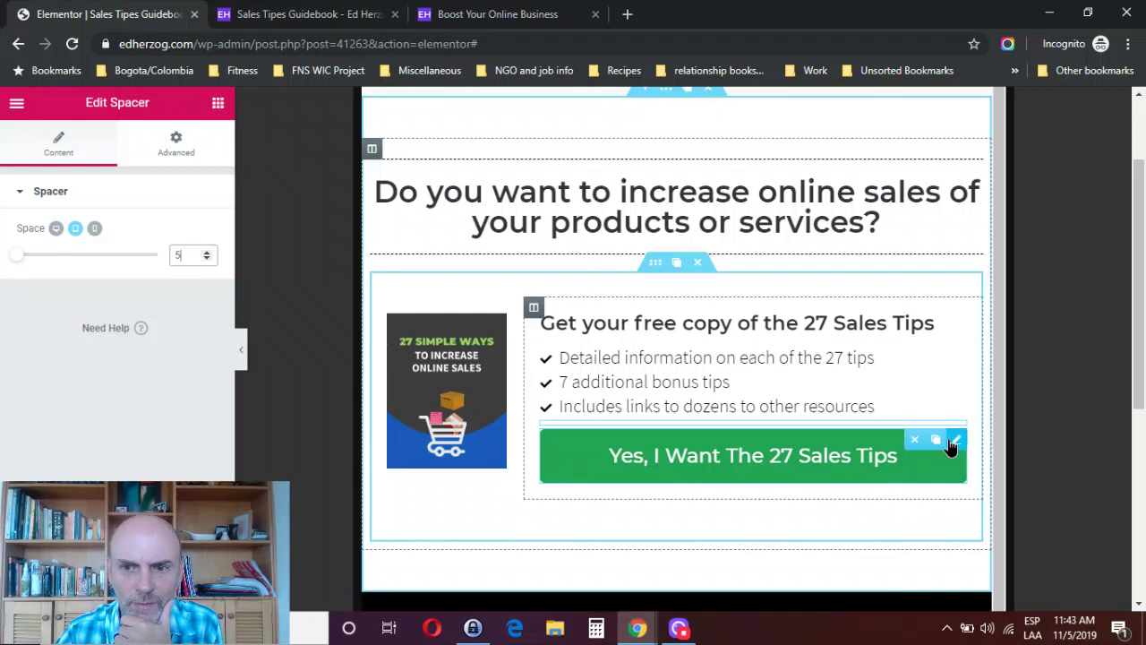
{"action": "left_click", "coordinate": [954, 442]}
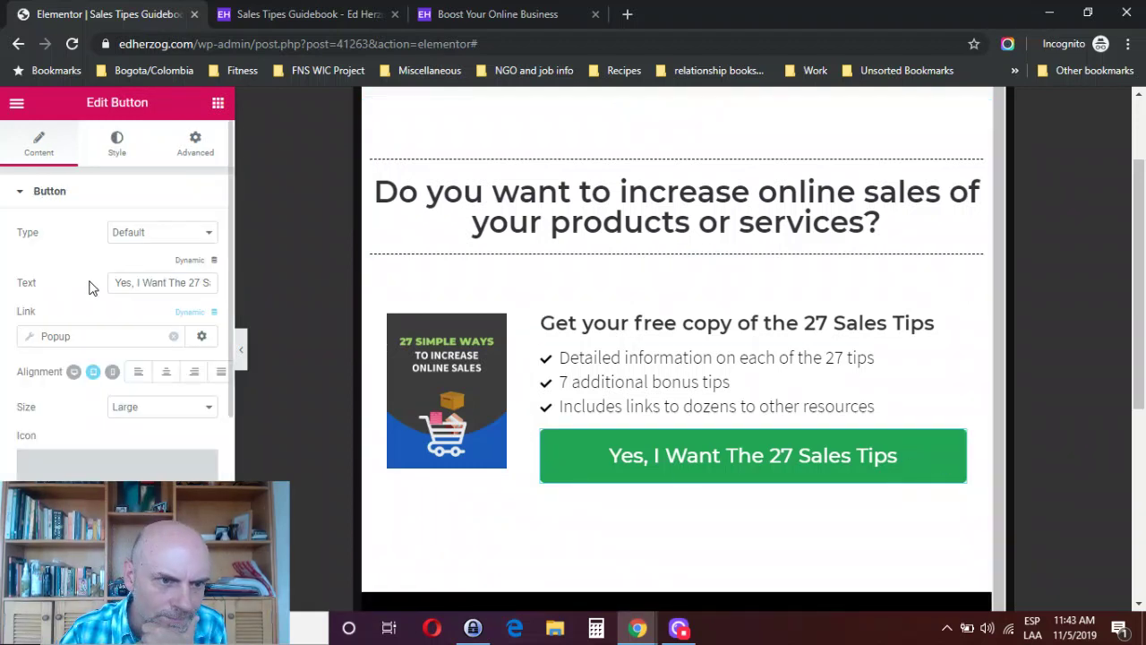
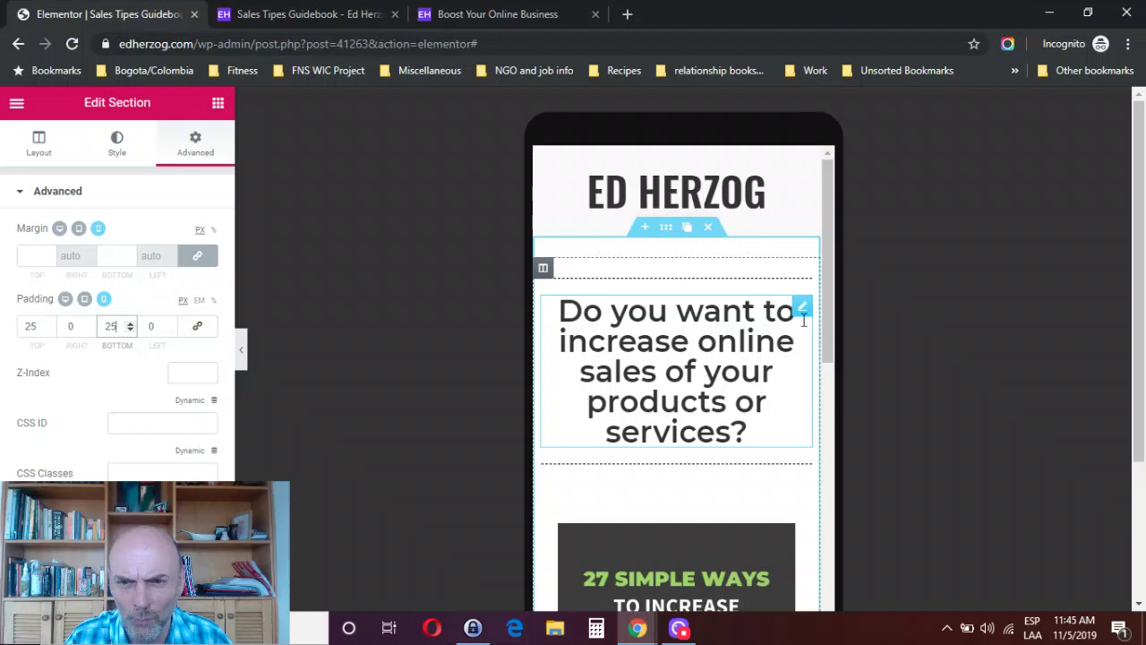
Step: Set the mobile font size of the "Do you want to increase online sales" headline to 24 px after trying 18 and 21
{"action": "left_click", "coordinate": [803, 309]}
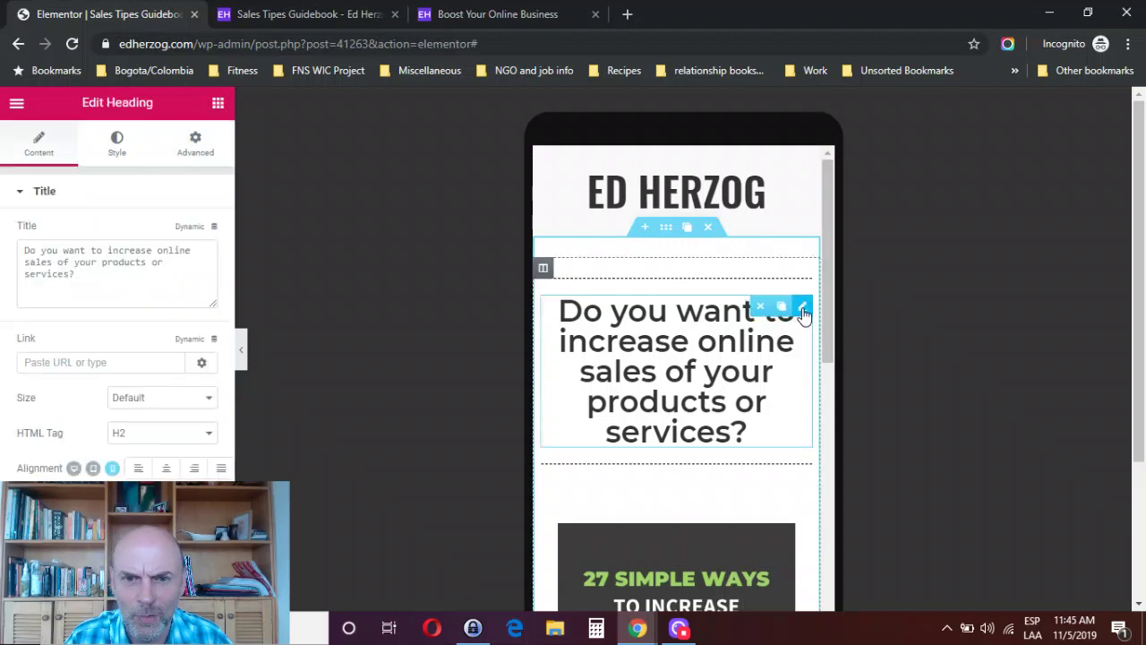
{"action": "left_click", "coordinate": [116, 145]}
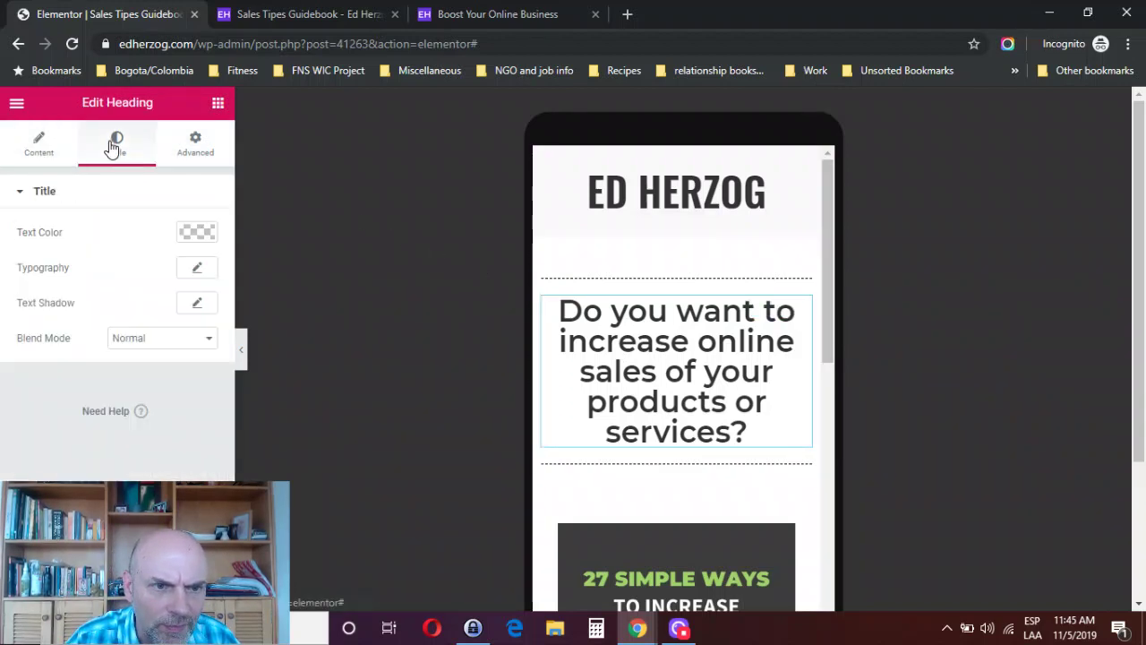
{"action": "left_click", "coordinate": [199, 270]}
{"action": "left_click", "coordinate": [171, 371]}
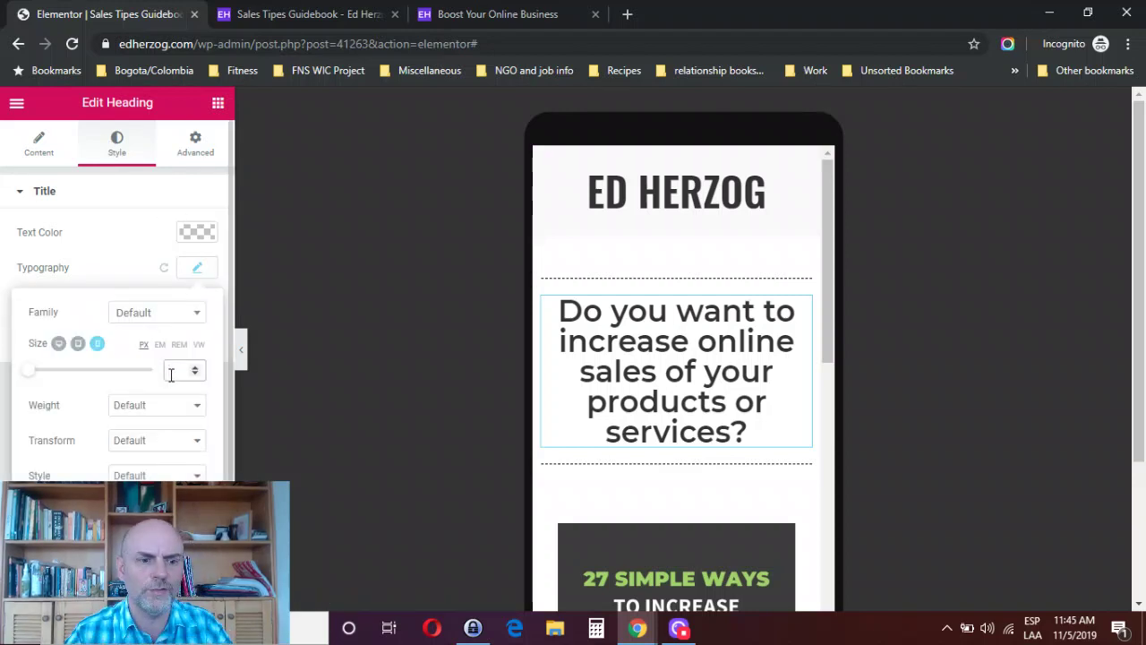
{"action": "type", "text": "18"}
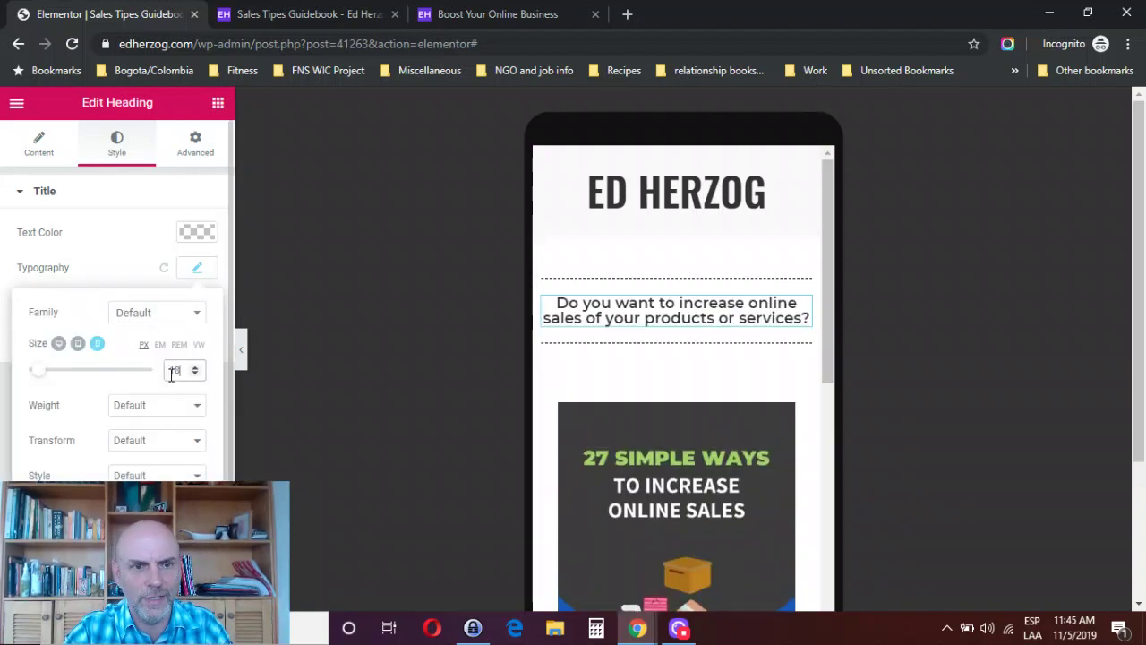
{"action": "key", "text": "BackSpace"}
{"action": "key", "text": "BackSpace"}
{"action": "type", "text": "21"}
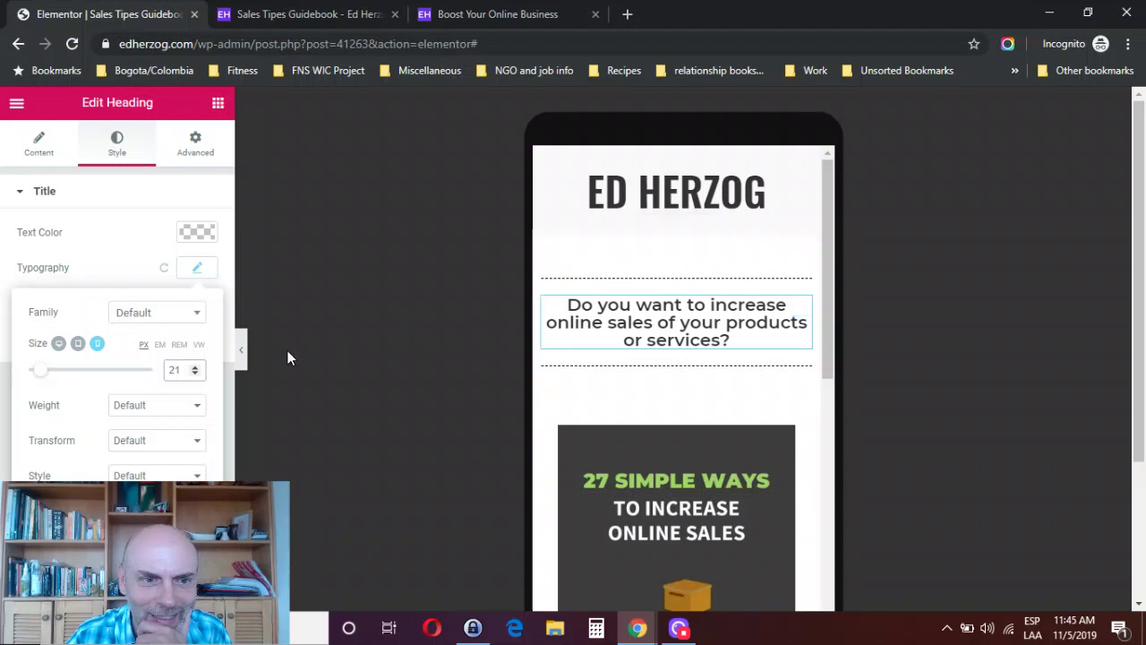
{"action": "key", "text": "BackSpace"}
{"action": "type", "text": "4"}
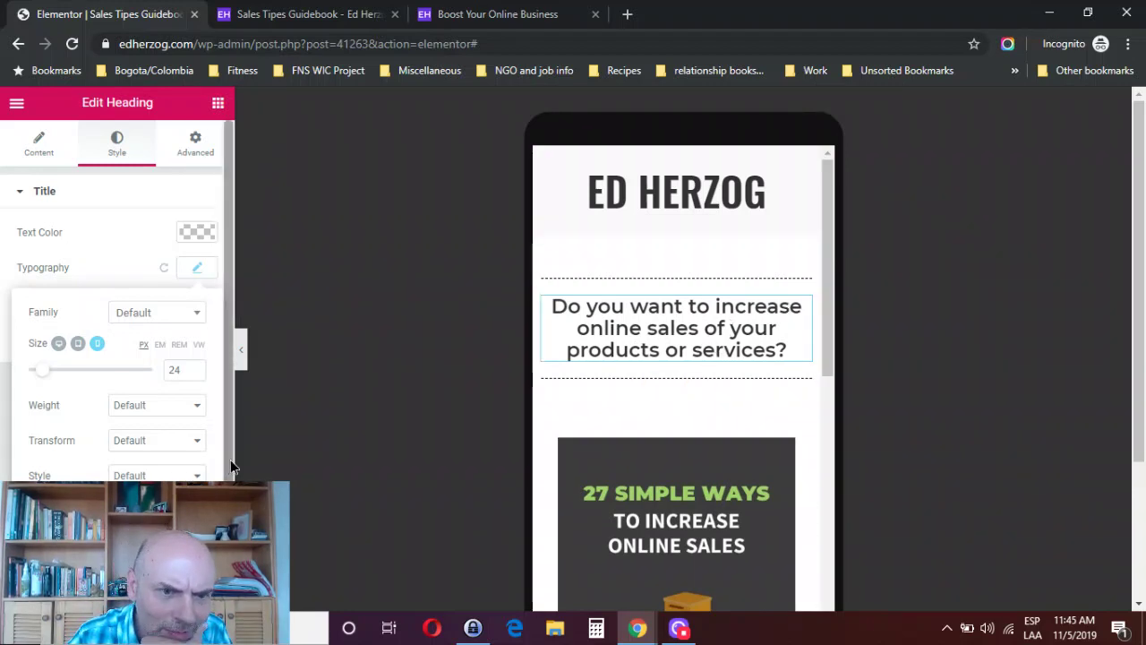
Step: Look over the headline's typography options and align the headline to the left for mobile
{"action": "scroll", "coordinate": [230, 459], "scroll_direction": "down", "scroll_amount": 1}
{"action": "left_click", "coordinate": [197, 190]}
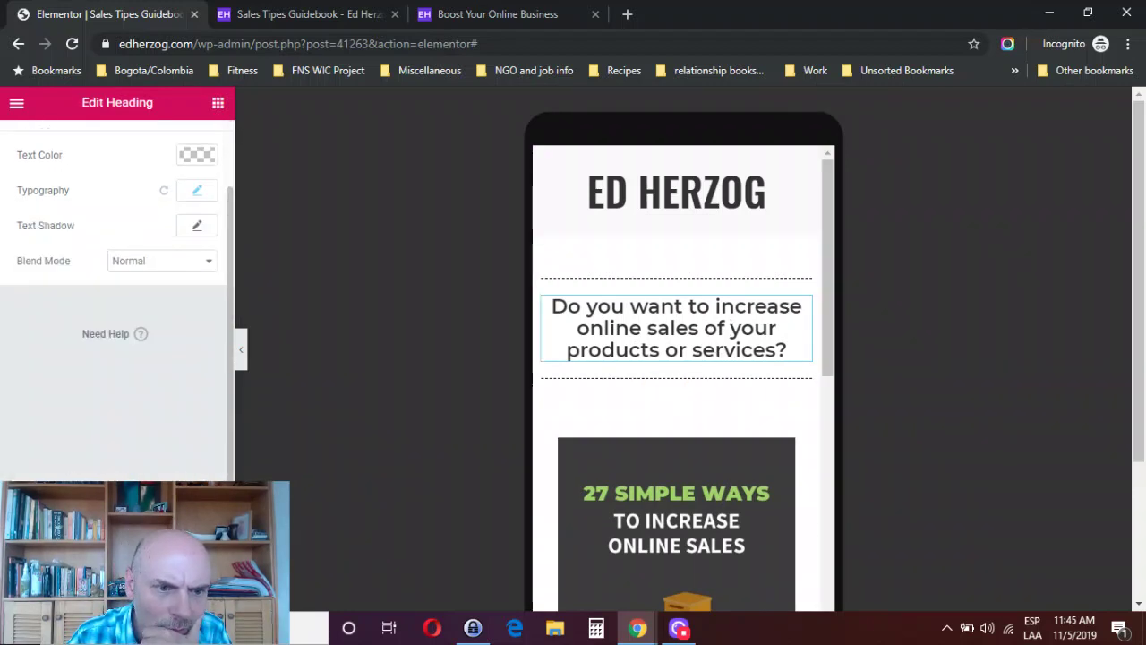
{"action": "left_click", "coordinate": [200, 197]}
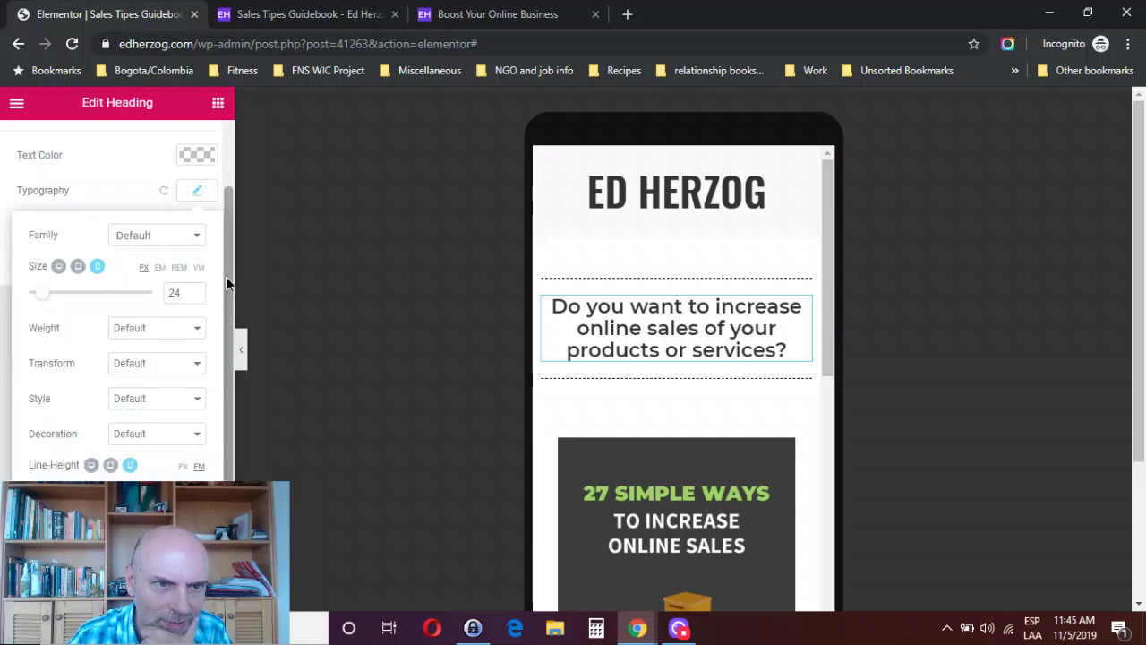
{"action": "left_click_drag", "start_coordinate": [225, 276], "coordinate": [228, 207]}
{"action": "left_click", "coordinate": [39, 143]}
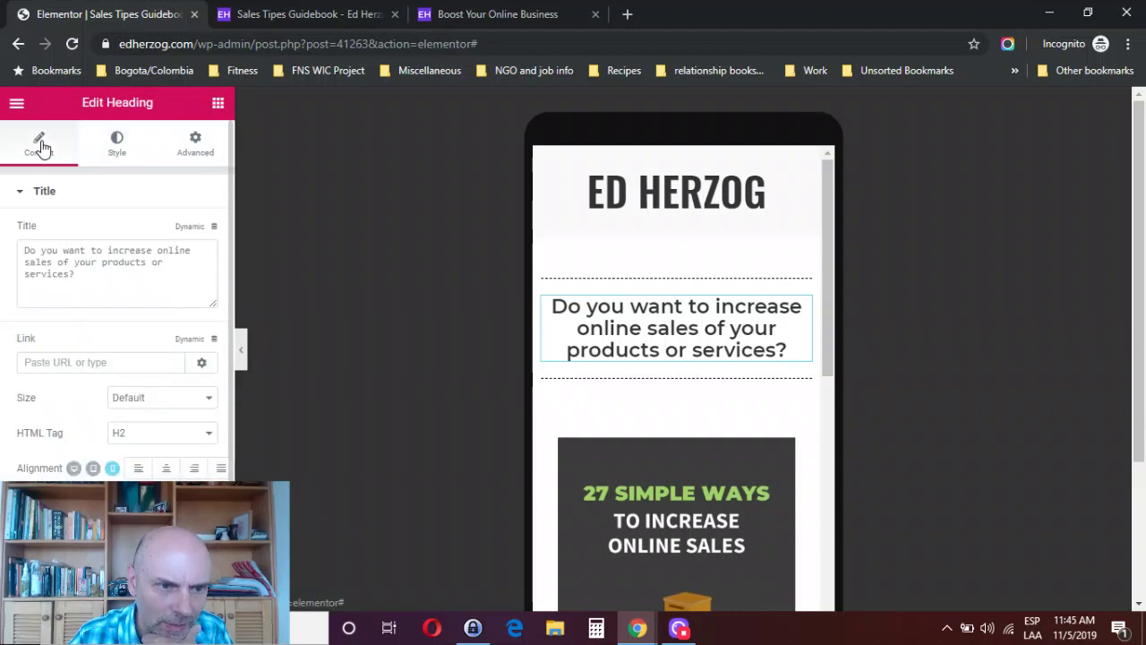
{"action": "left_click", "coordinate": [139, 469]}
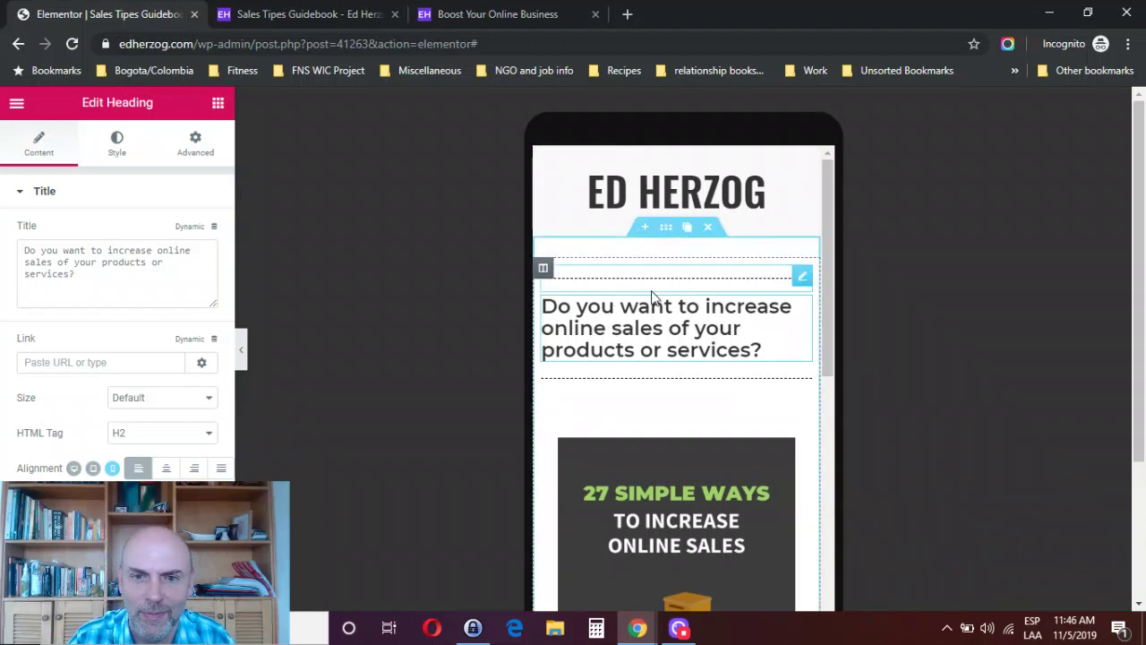
Step: Unlink the inner section's mobile padding values and set the padding to 0 px on all sides
{"action": "left_click_drag", "start_coordinate": [828, 297], "coordinate": [822, 359]}
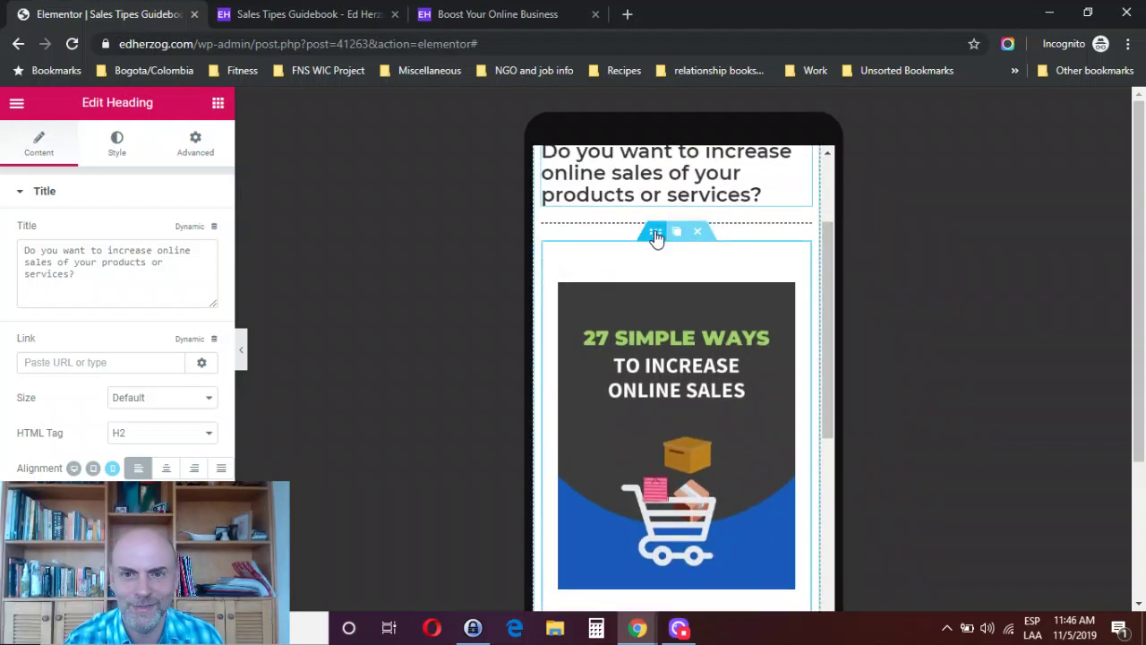
{"action": "left_click", "coordinate": [655, 234]}
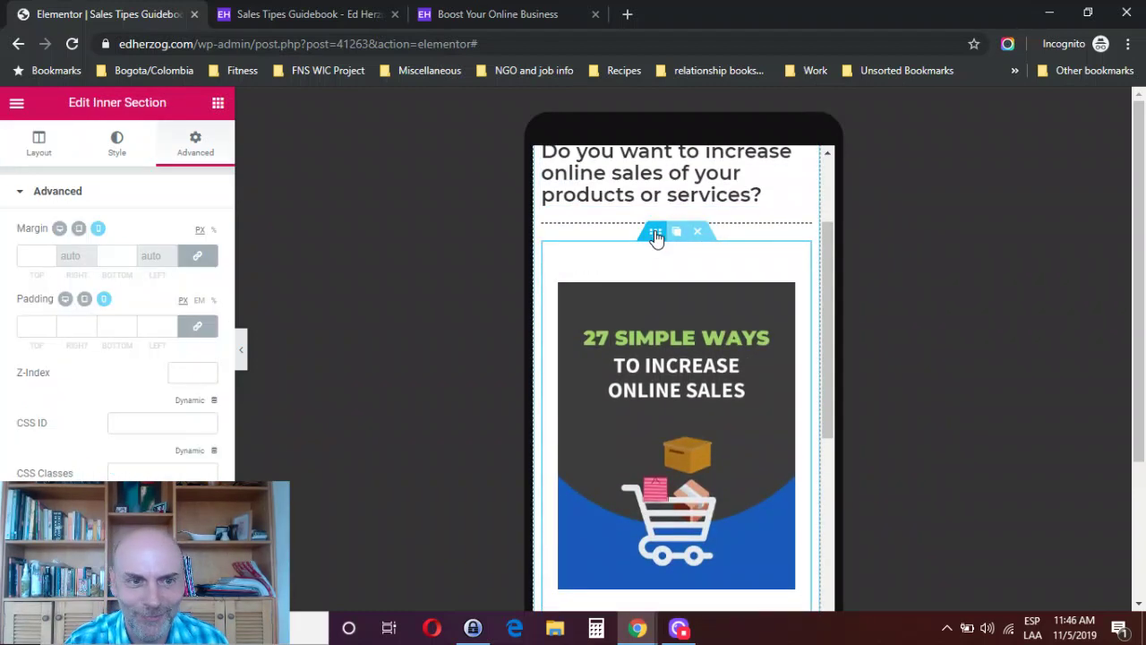
{"action": "left_click", "coordinate": [199, 331]}
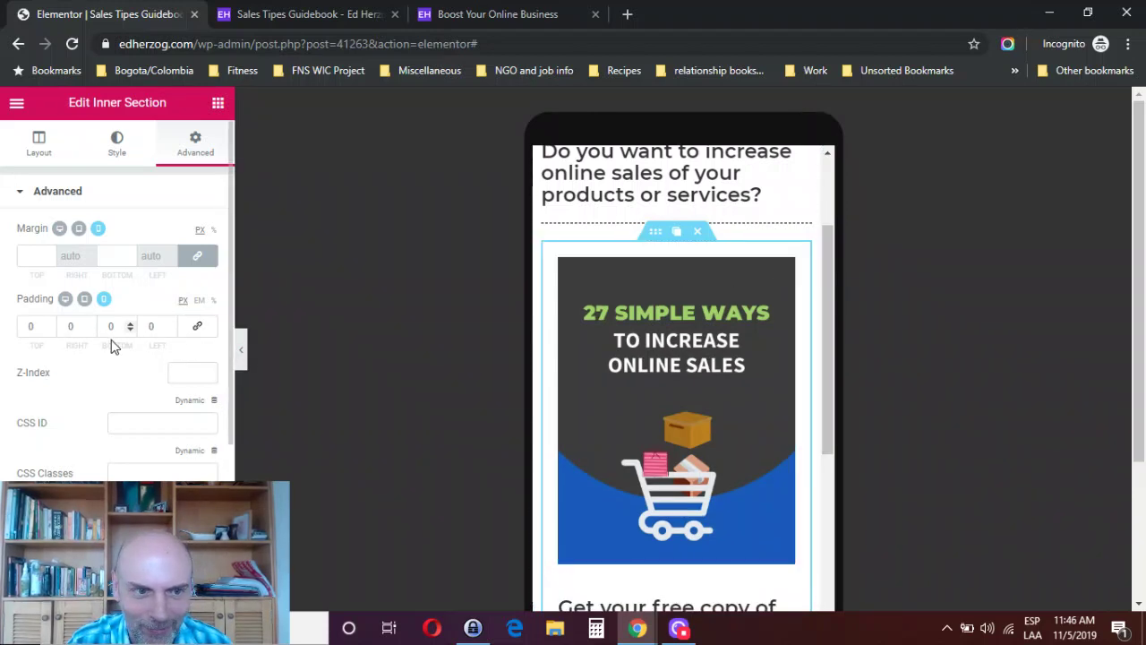
{"action": "mouse_move", "coordinate": [833, 324]}
{"action": "left_mouse_down"}
{"action": "mouse_move", "coordinate": [835, 244]}
{"action": "mouse_move", "coordinate": [825, 316]}
{"action": "left_mouse_up"}
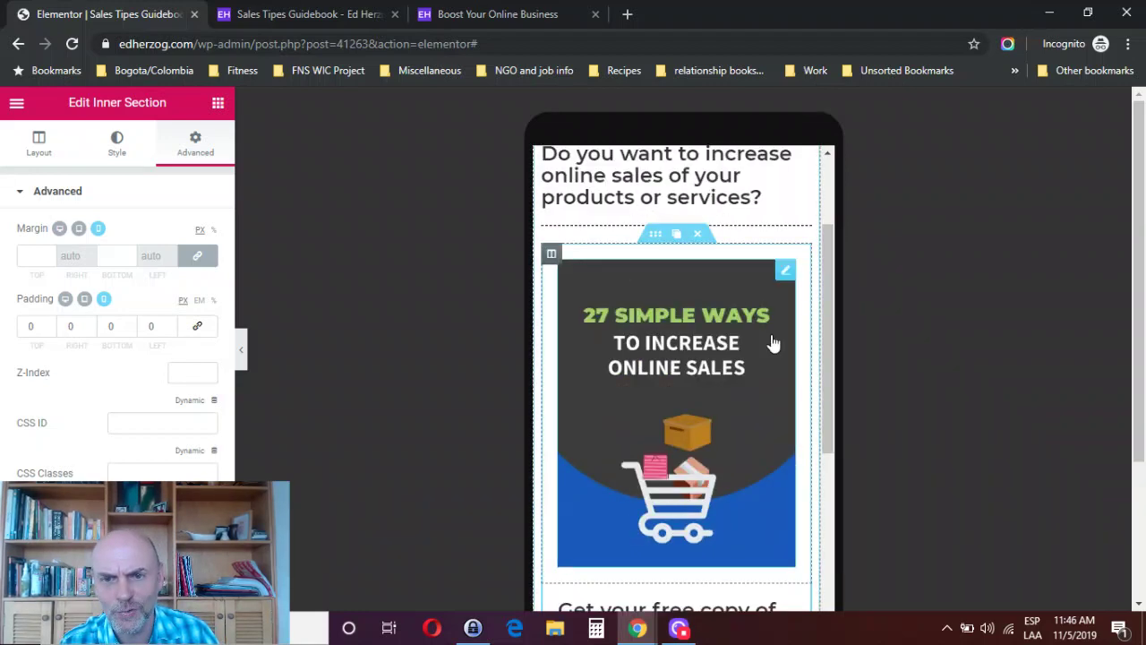
Step: Open the guidebook cover image's responsive visibility settings
{"action": "left_click", "coordinate": [786, 270]}
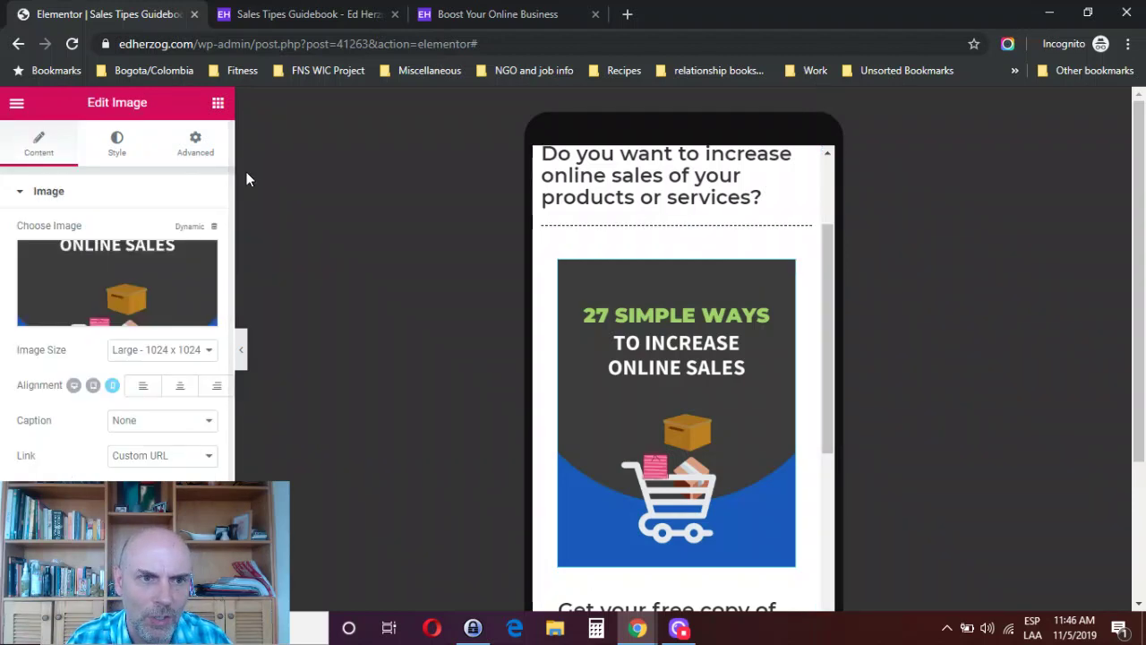
{"action": "left_click", "coordinate": [195, 145]}
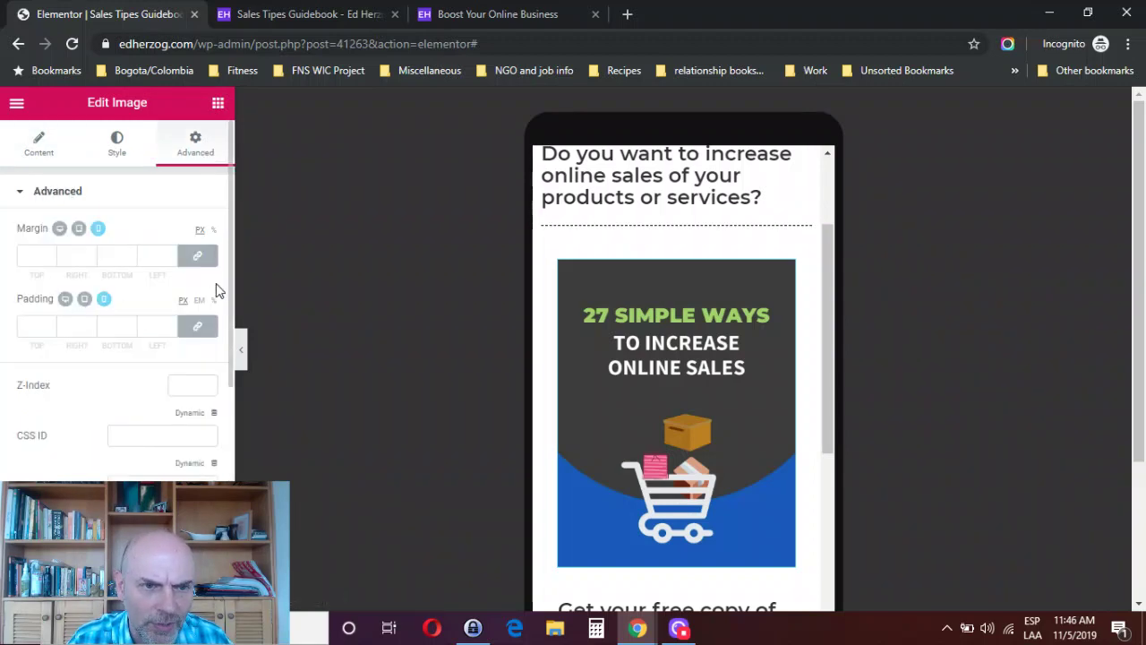
{"action": "left_click_drag", "start_coordinate": [226, 274], "coordinate": [222, 461]}
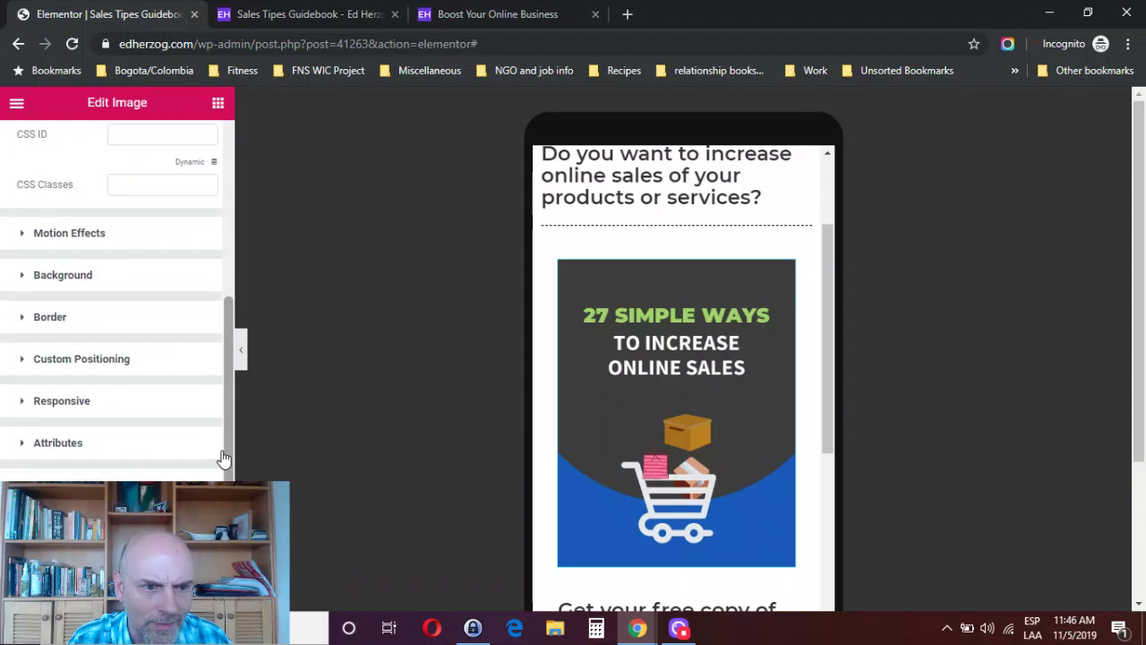
{"action": "left_click", "coordinate": [92, 402]}
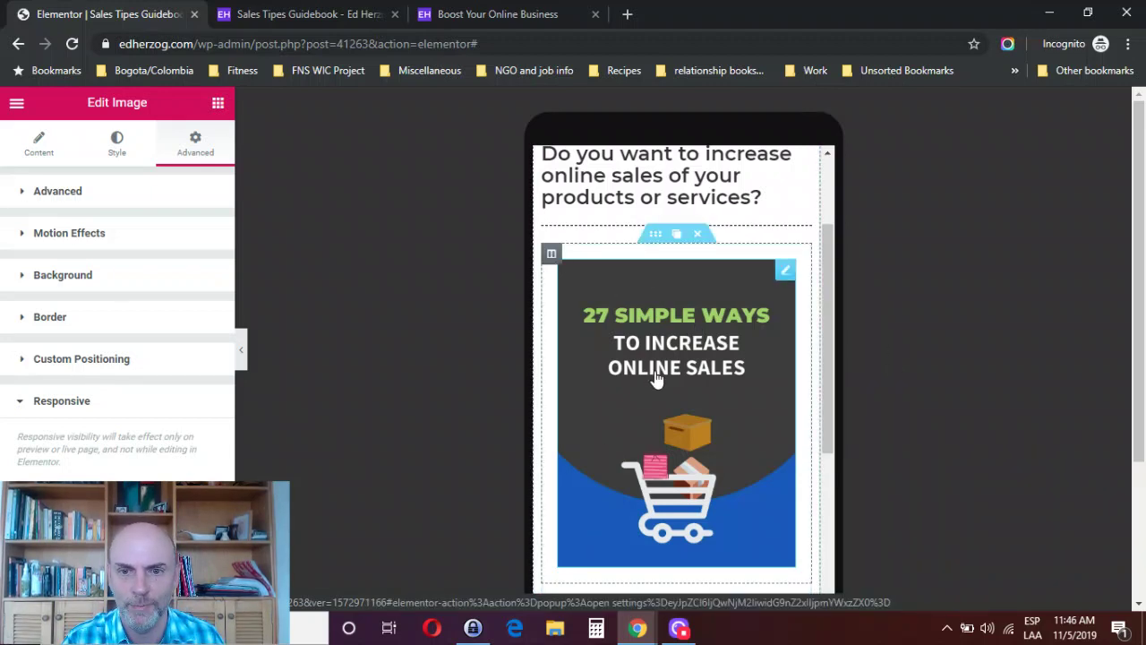
Step: Duplicate the guidebook cover image in its column
{"action": "mouse_move", "coordinate": [829, 313]}
{"action": "left_mouse_down"}
{"action": "mouse_move", "coordinate": [826, 348]}
{"action": "mouse_move", "coordinate": [825, 336]}
{"action": "left_mouse_up"}
{"action": "mouse_move", "coordinate": [783, 217]}
{"action": "left_click", "coordinate": [765, 218]}
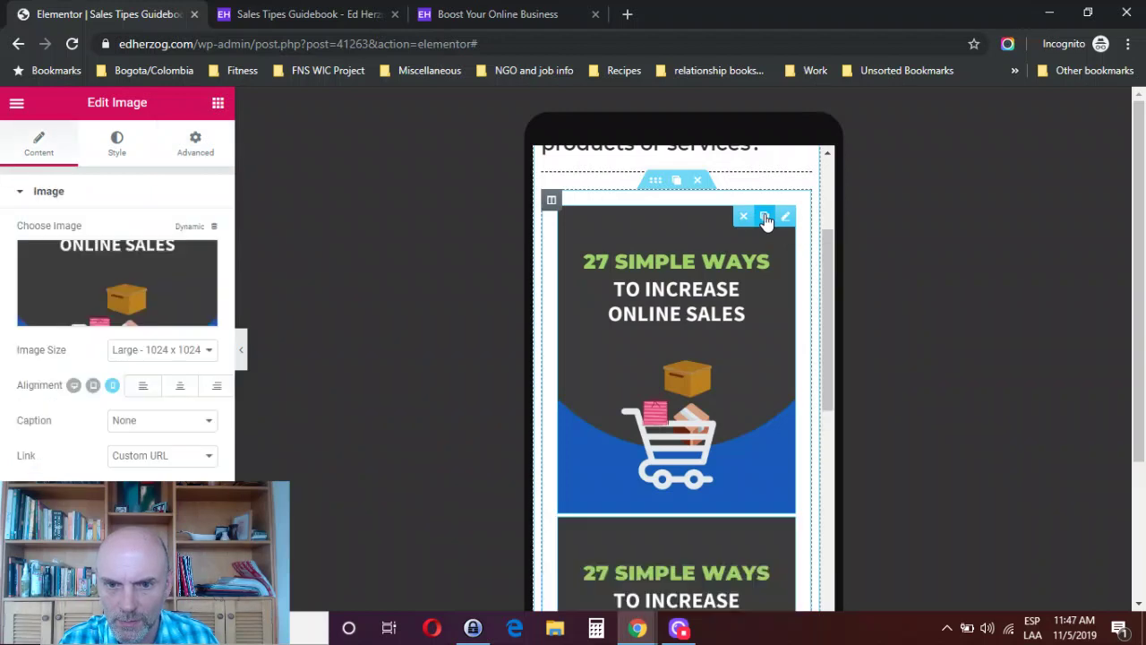
Step: Give the duplicated guidebook cover image a custom size of 150 x 200
{"action": "left_click_drag", "start_coordinate": [829, 259], "coordinate": [823, 313]}
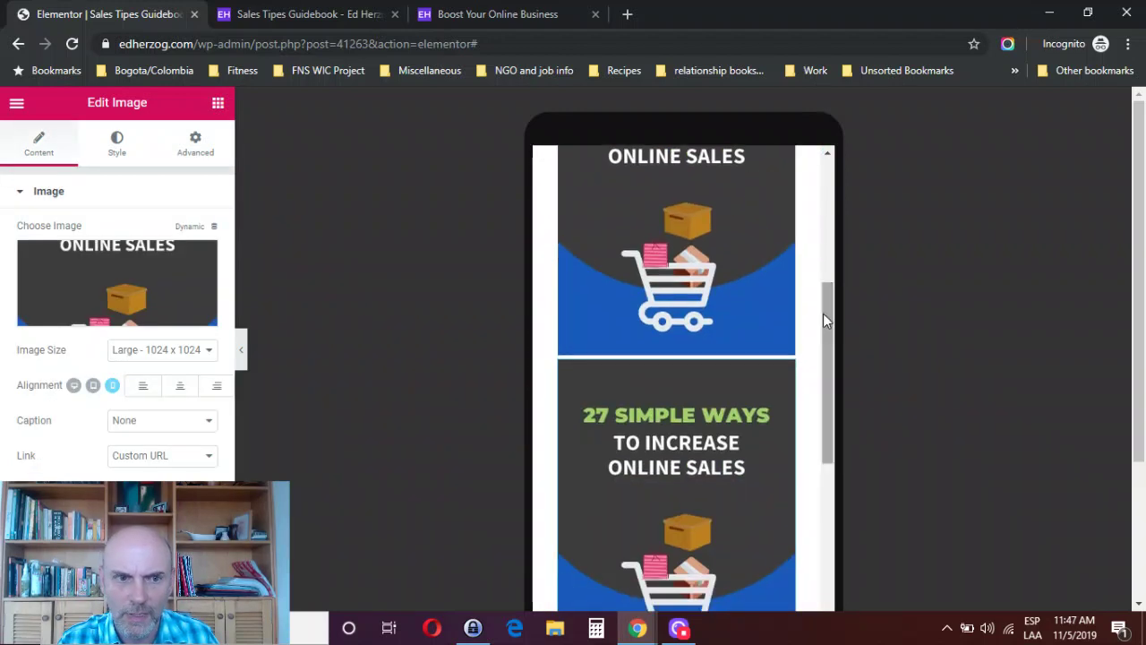
{"action": "left_click", "coordinate": [173, 350]}
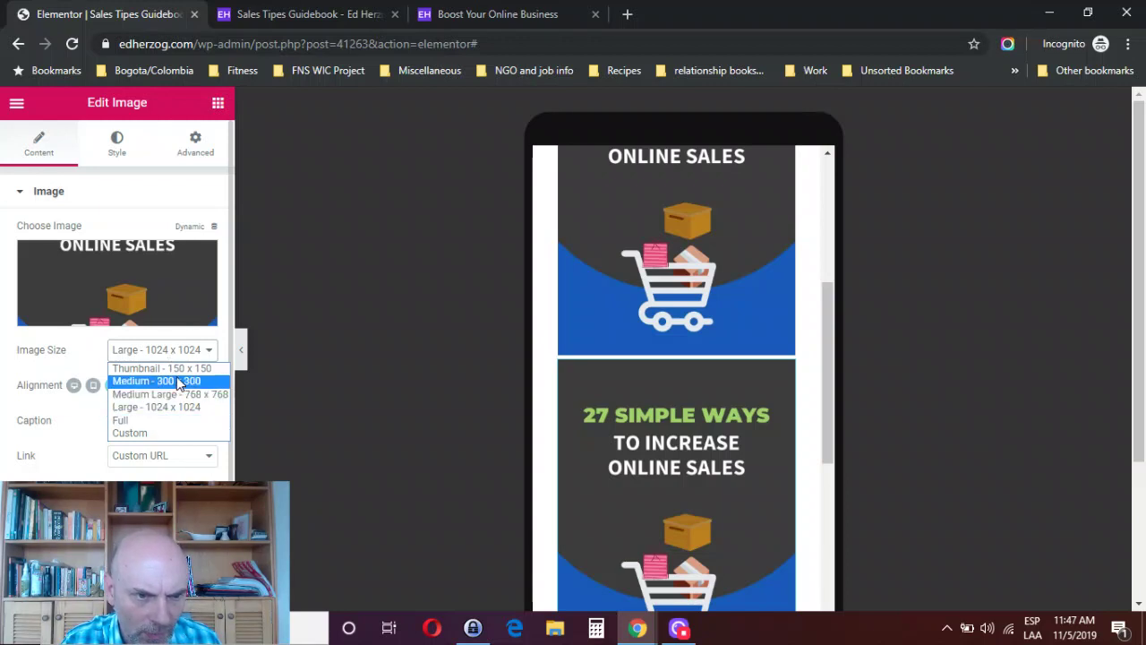
{"action": "left_click", "coordinate": [149, 433]}
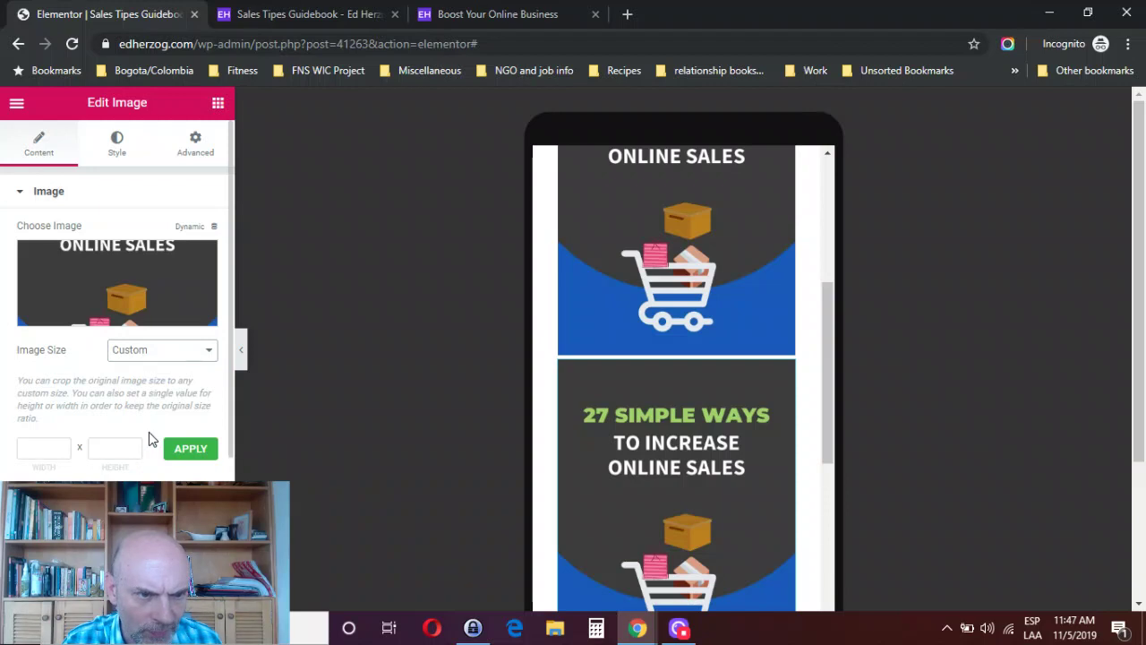
{"action": "left_click", "coordinate": [44, 445]}
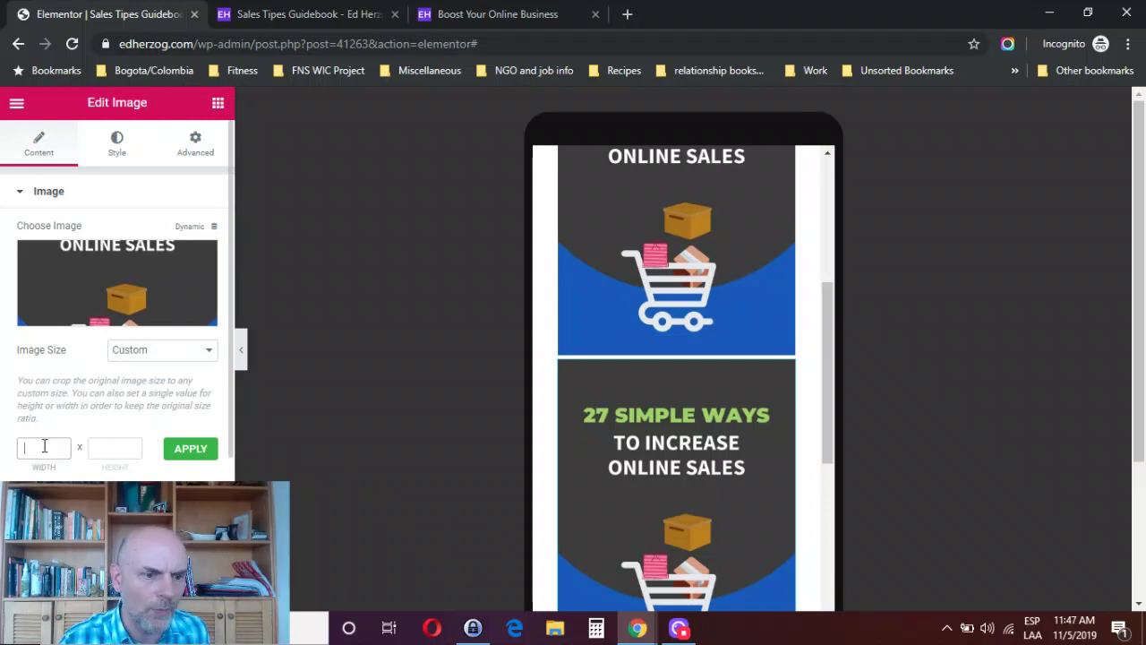
{"action": "type", "text": "15"}
{"action": "left_click", "coordinate": [135, 448]}
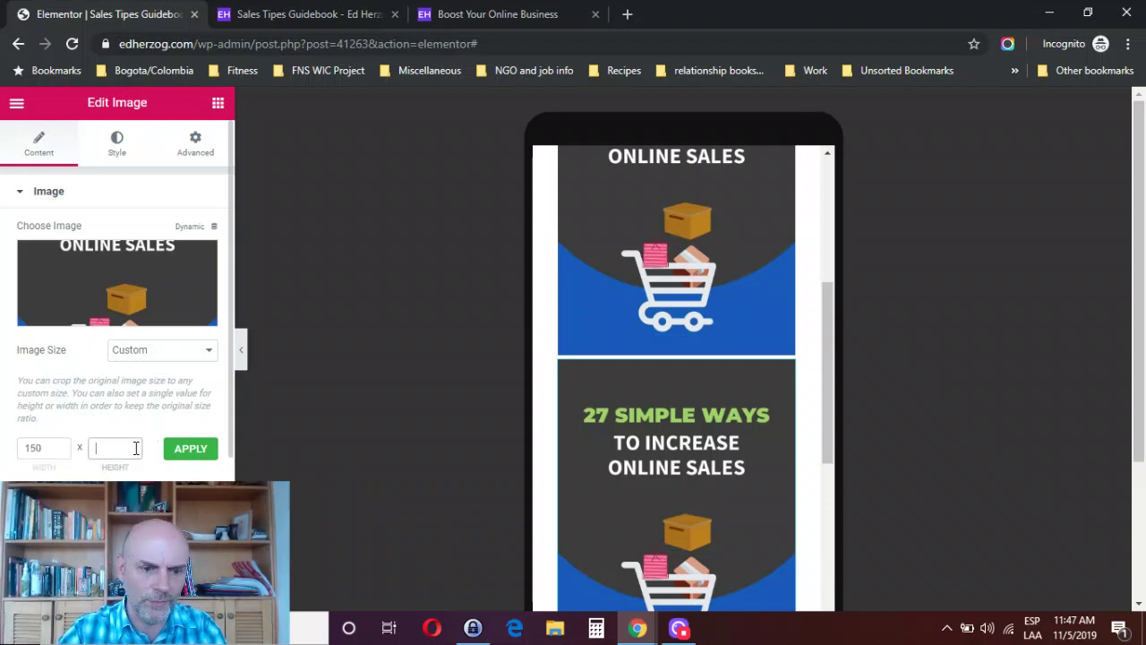
{"action": "left_click", "coordinate": [192, 452]}
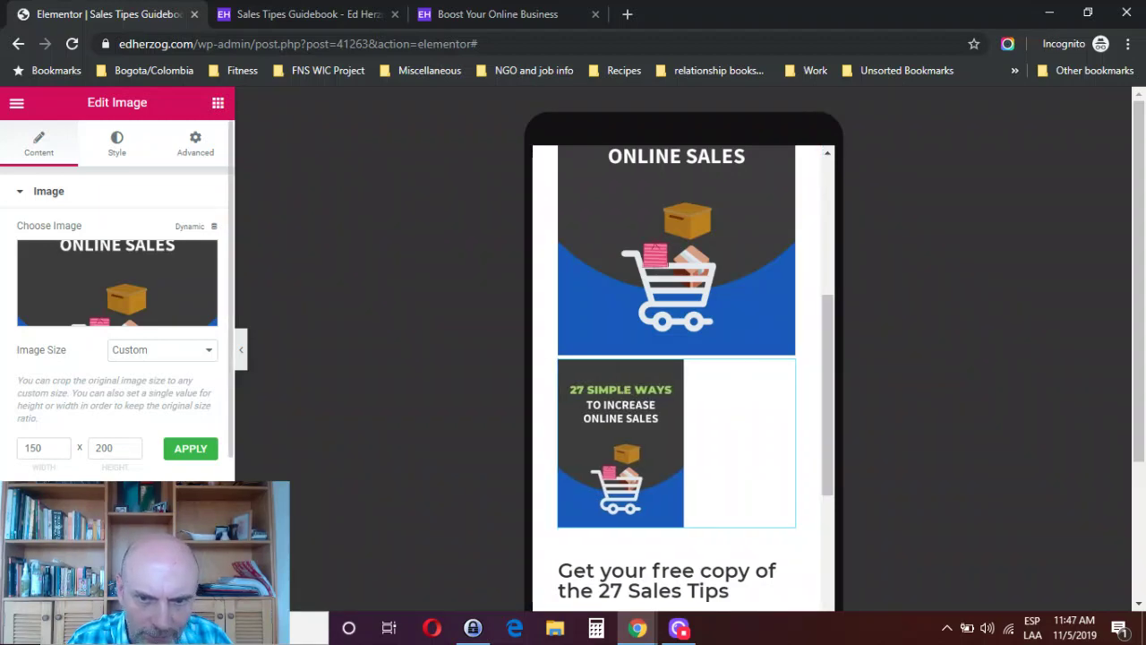
Step: Compare the two cover images and open the smaller one's responsive visibility settings
{"action": "left_click_drag", "start_coordinate": [831, 383], "coordinate": [839, 308]}
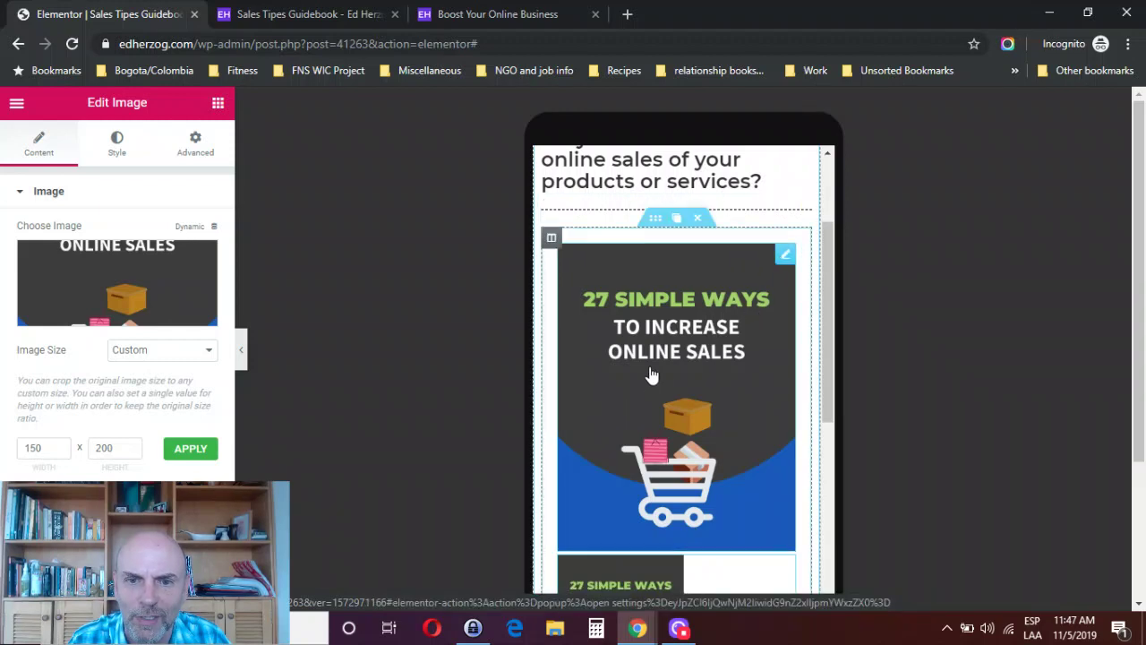
{"action": "left_click_drag", "start_coordinate": [829, 321], "coordinate": [827, 387]}
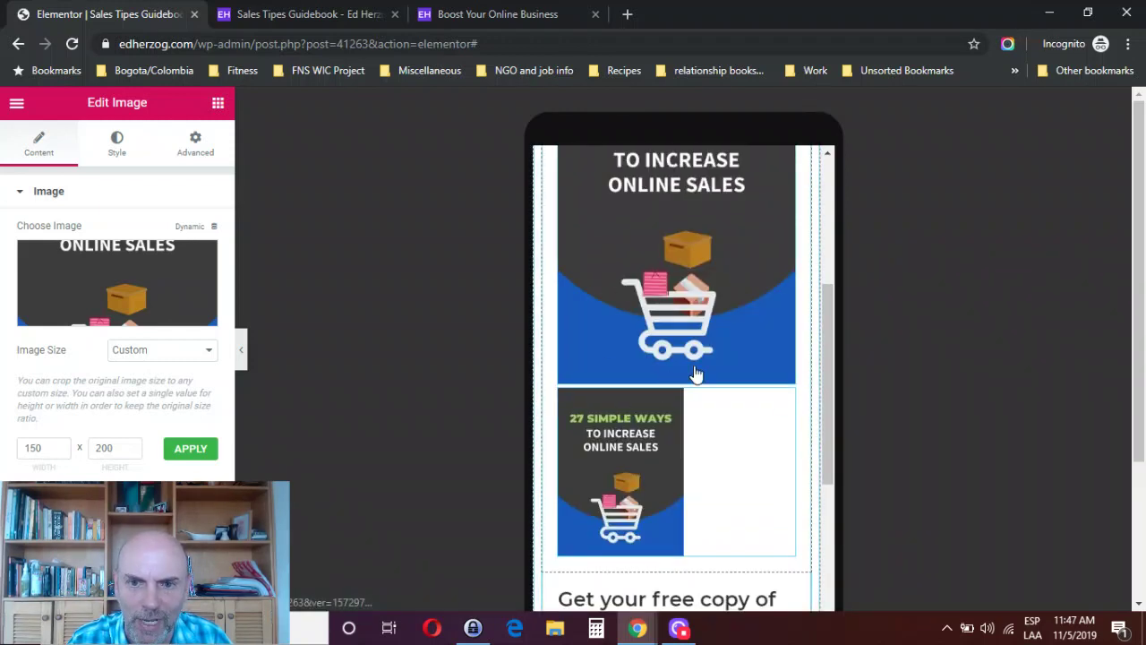
{"action": "left_click", "coordinate": [195, 141]}
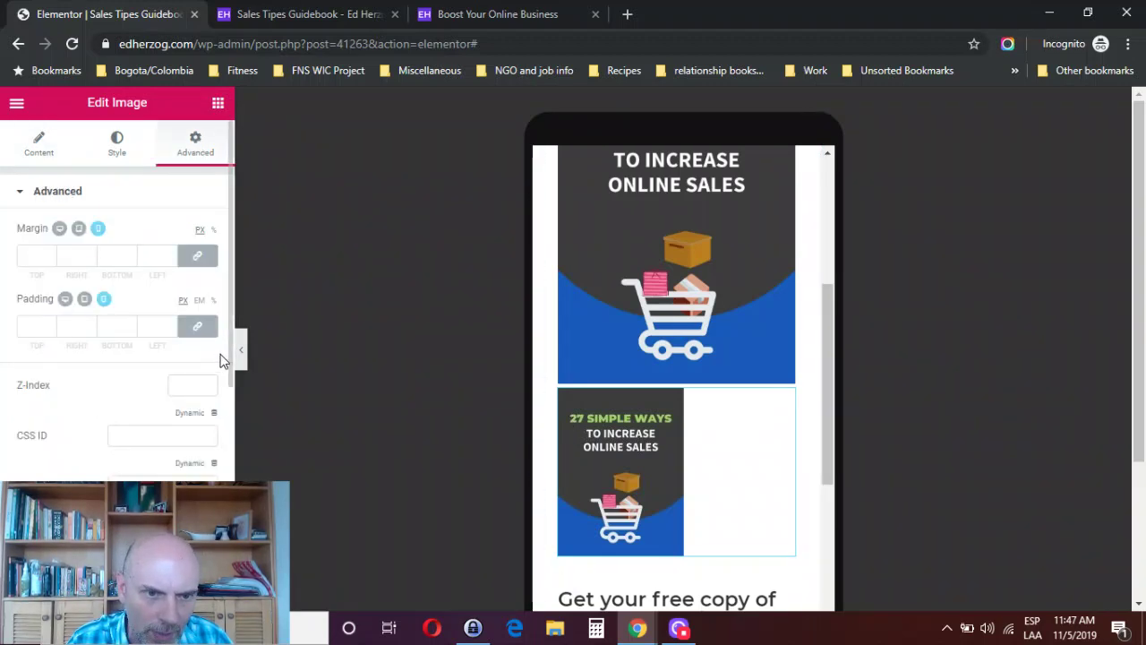
{"action": "scroll", "coordinate": [225, 364], "scroll_direction": "down", "scroll_amount": 4}
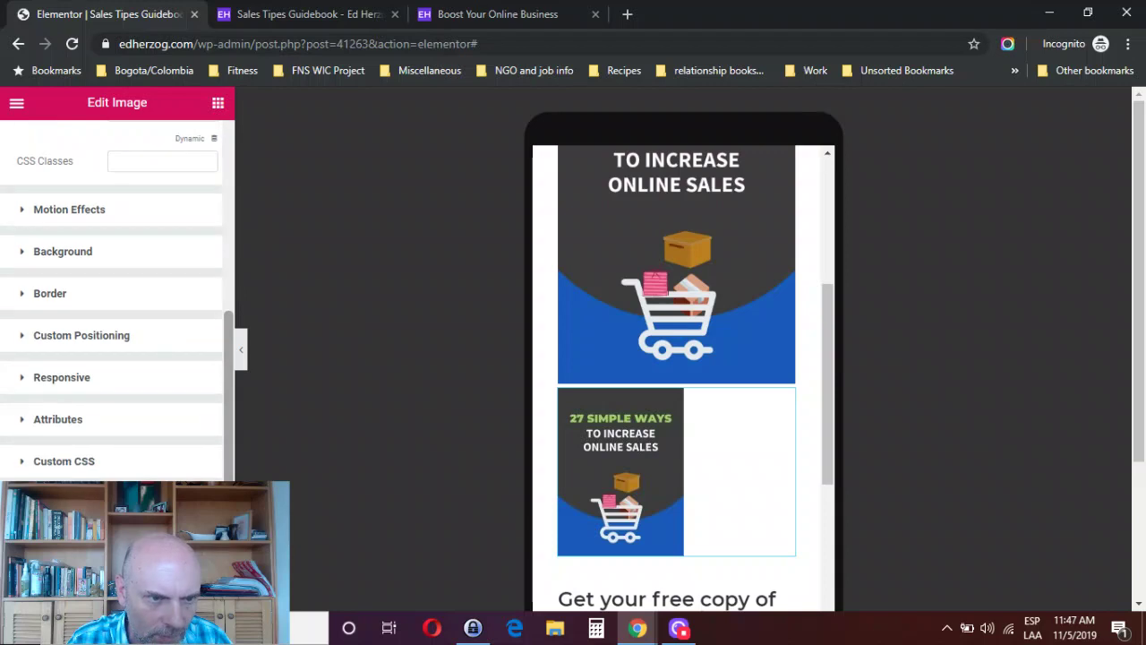
{"action": "left_click", "coordinate": [51, 379]}
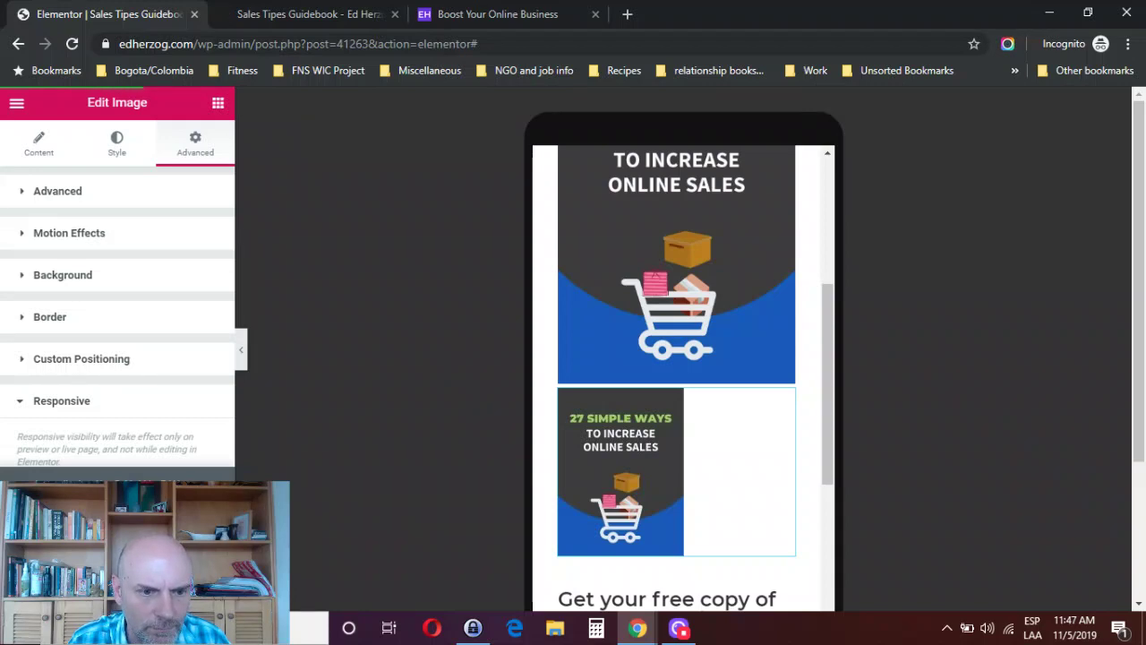
Step: Align the "Get your free copy of the 27 Sales Tips" heading to the left for mobile
{"action": "left_click_drag", "start_coordinate": [830, 433], "coordinate": [847, 537]}
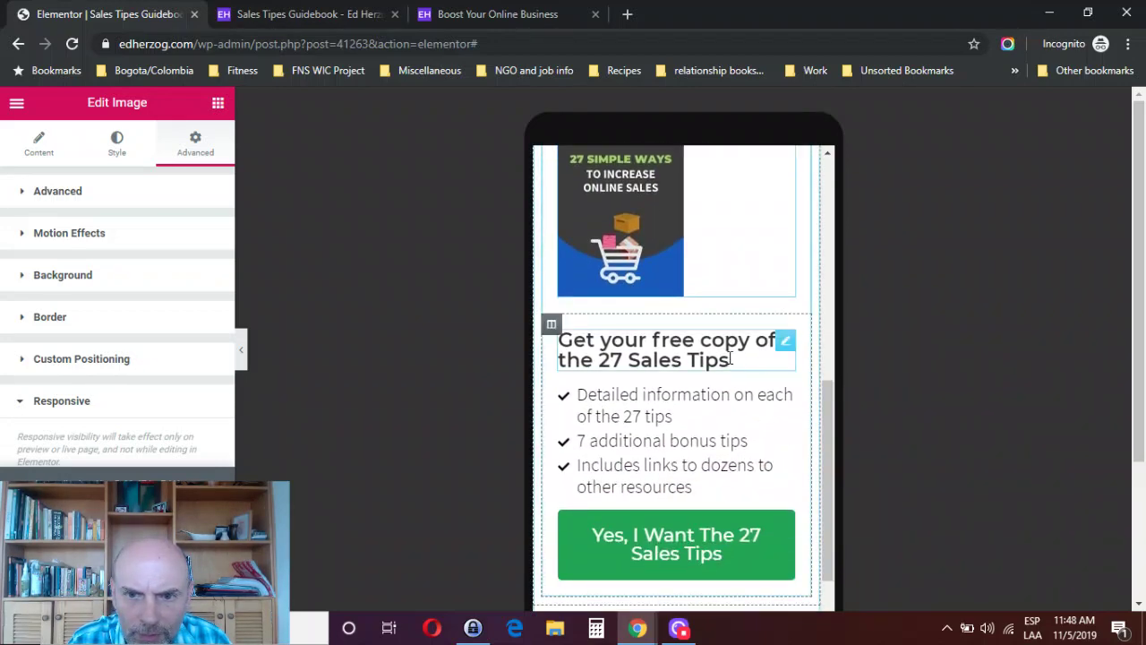
{"action": "left_click", "coordinate": [785, 354]}
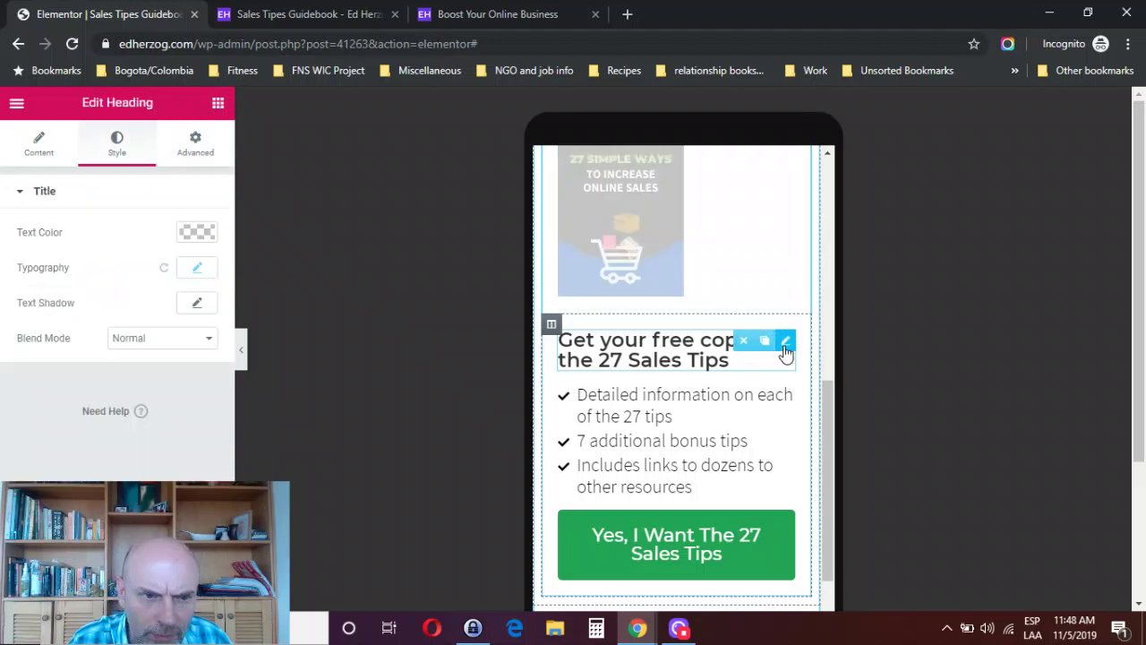
{"action": "left_click", "coordinate": [193, 273]}
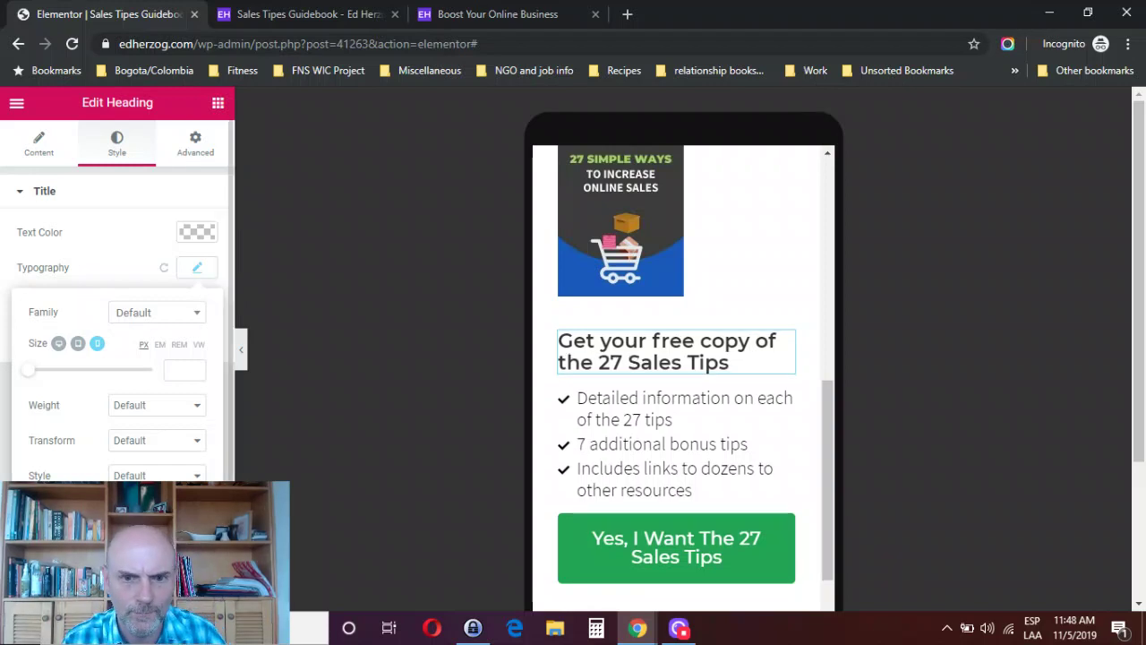
{"action": "left_click", "coordinate": [39, 146]}
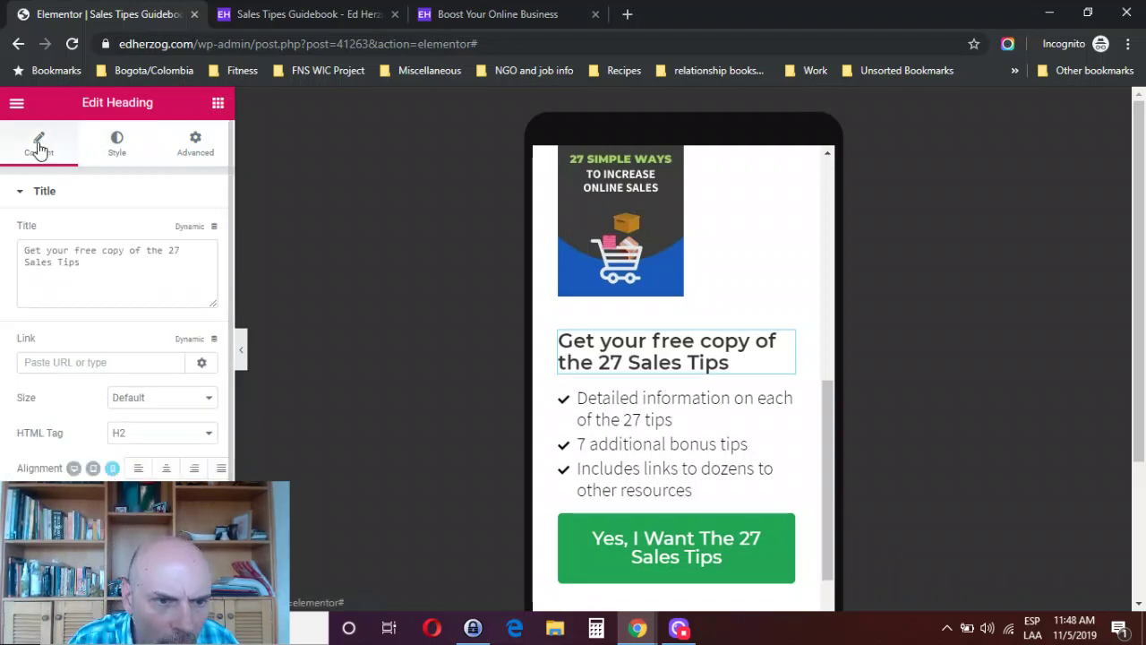
{"action": "left_click", "coordinate": [137, 469]}
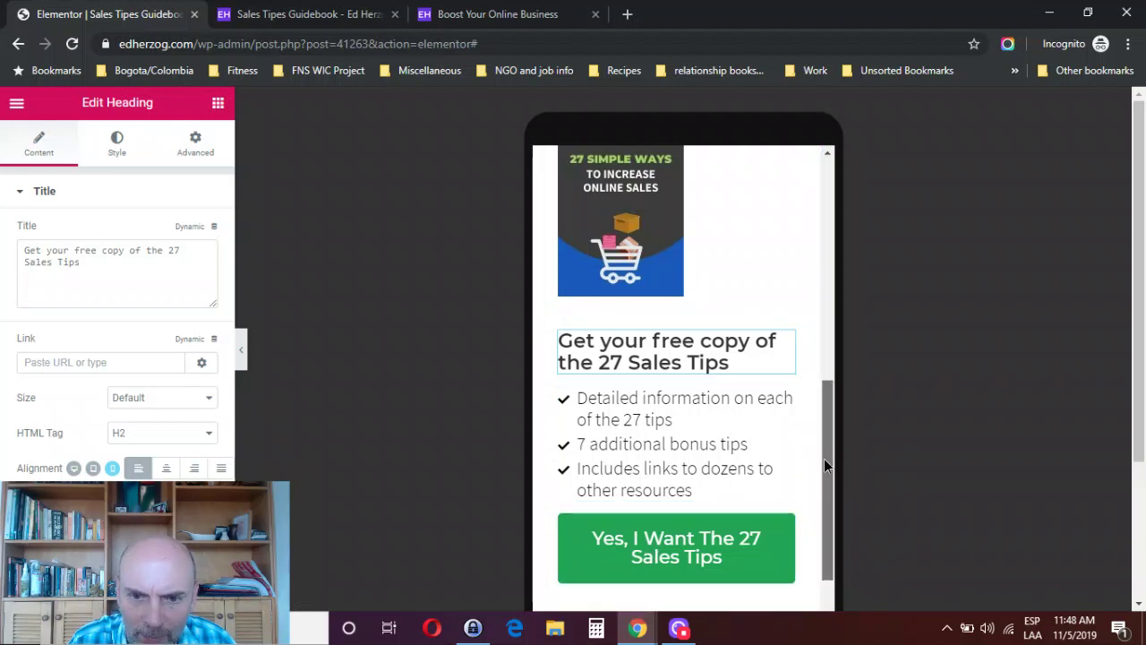
Step: Try mobile text sizes of 18, 21 and 24 px on the green "Yes, I Want The 27 Sales Tips" button
{"action": "left_click_drag", "start_coordinate": [823, 459], "coordinate": [823, 523]}
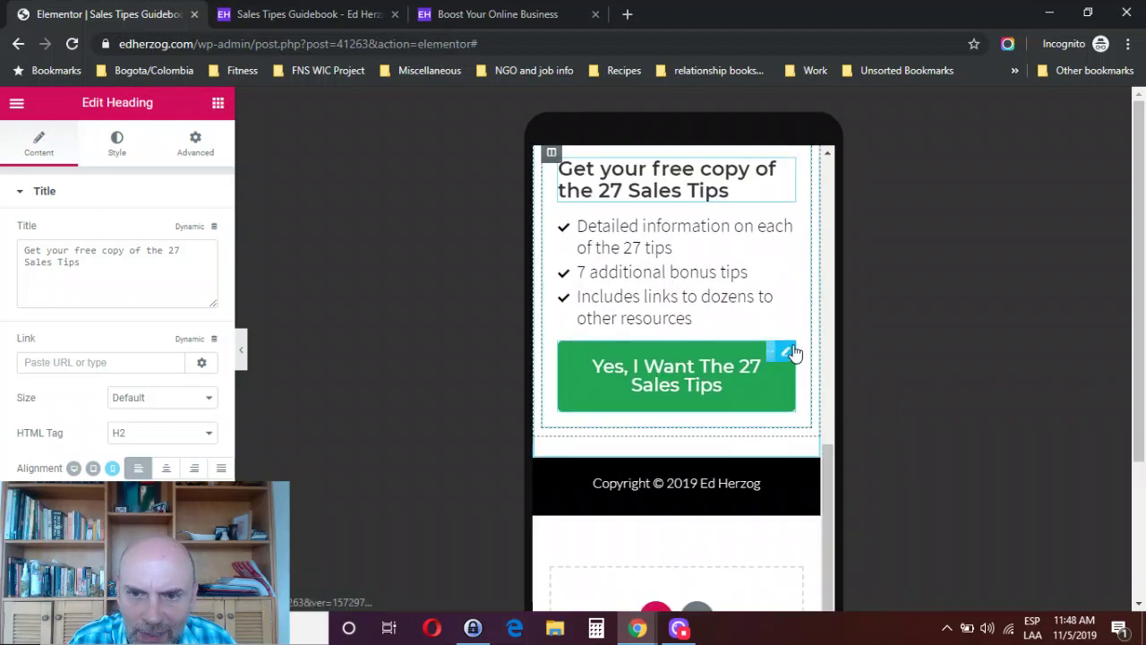
{"action": "left_click", "coordinate": [787, 351]}
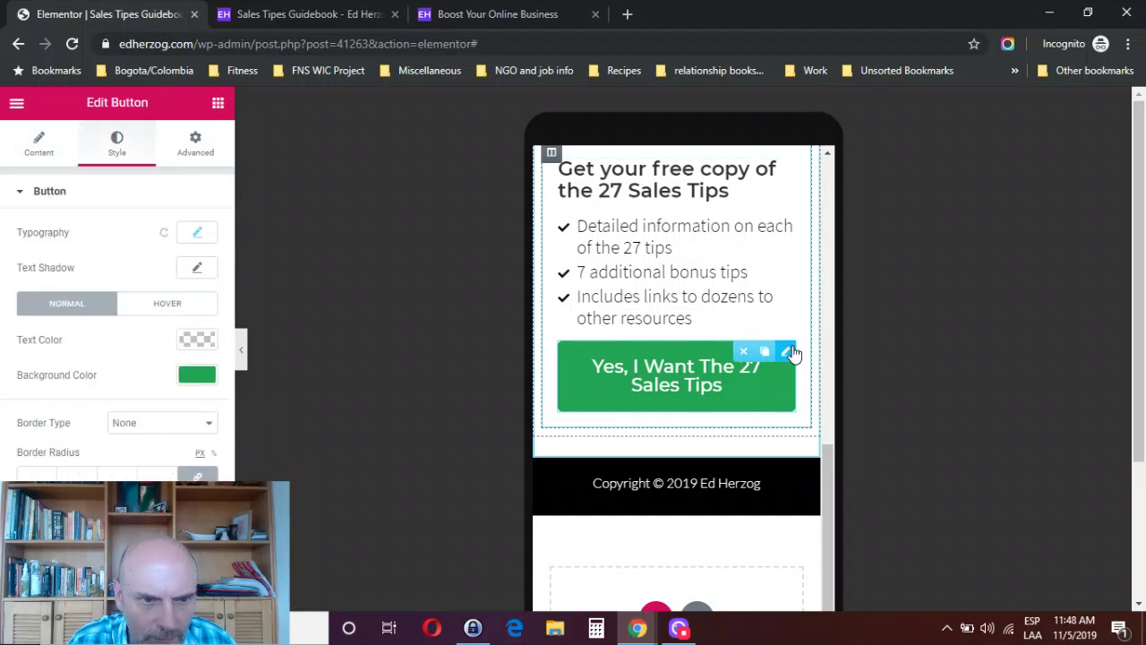
{"action": "left_click", "coordinate": [205, 238]}
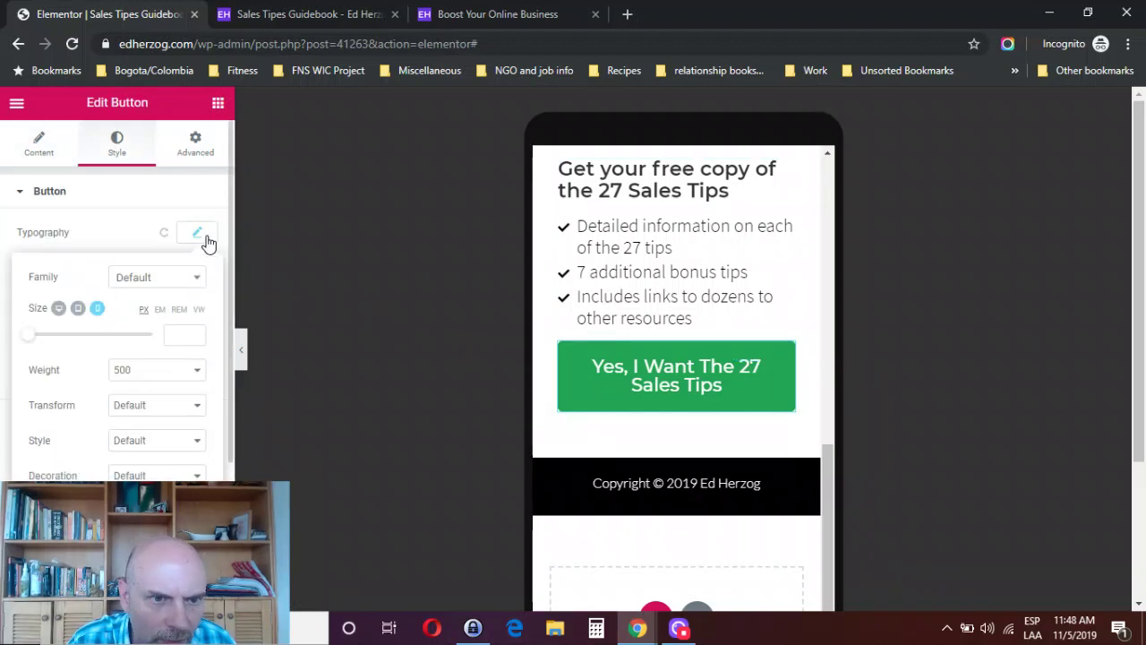
{"action": "left_click", "coordinate": [182, 334]}
{"action": "type", "text": "18"}
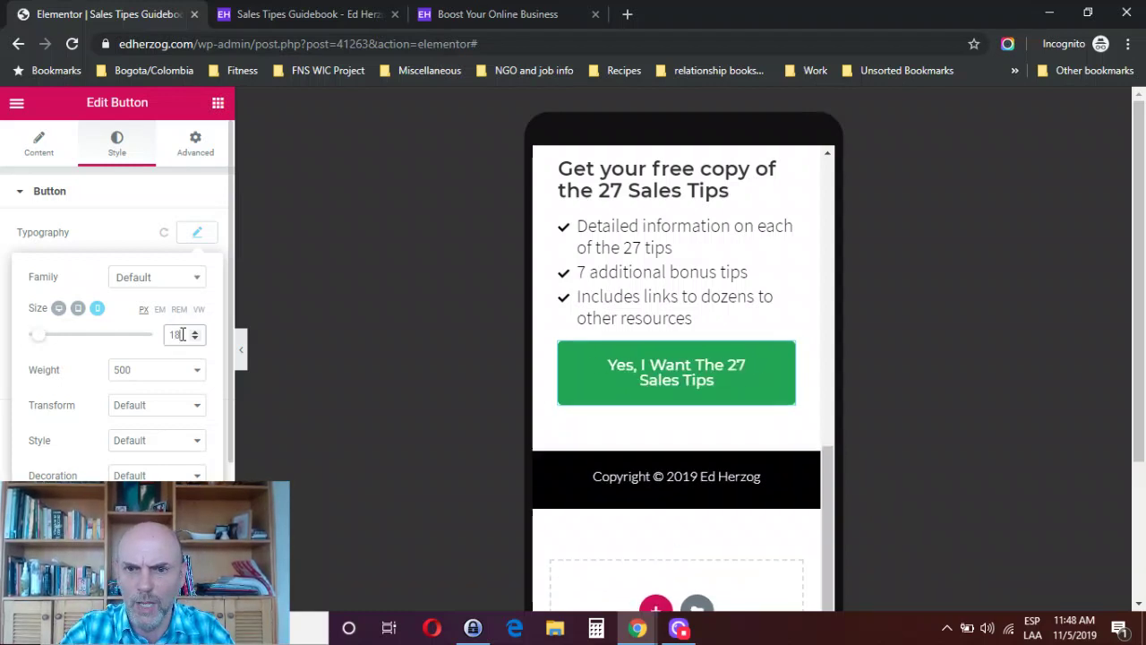
{"action": "key", "text": "Up"}
{"action": "key", "text": "Up"}
{"action": "key", "text": "Up"}
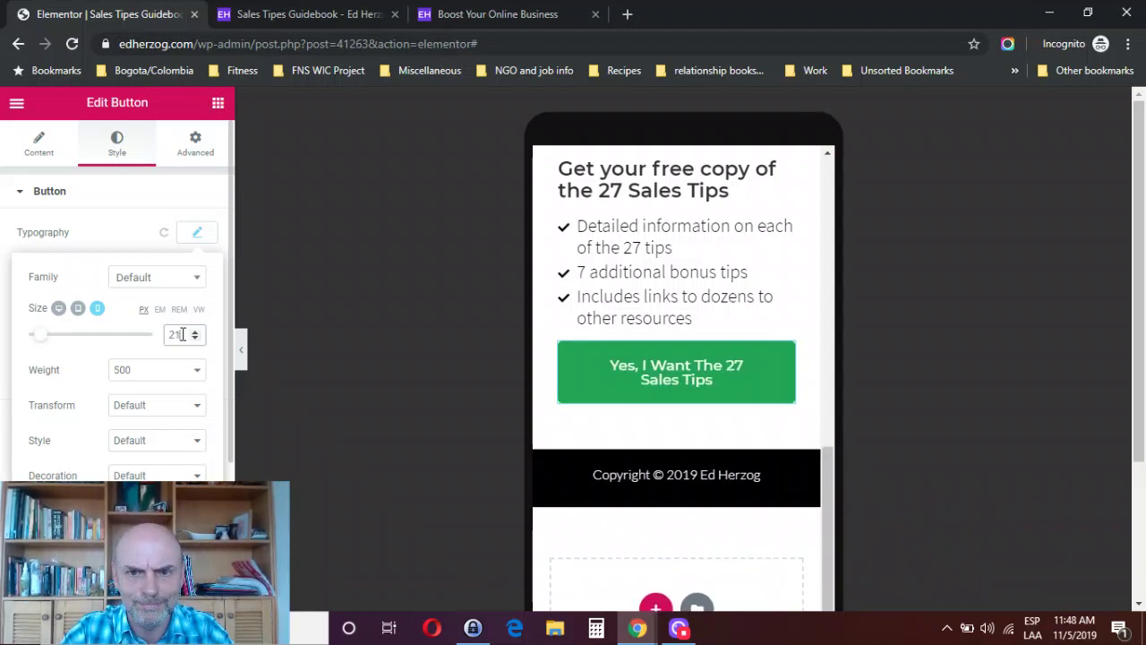
{"action": "key", "text": "BackSpace"}
{"action": "type", "text": "24"}
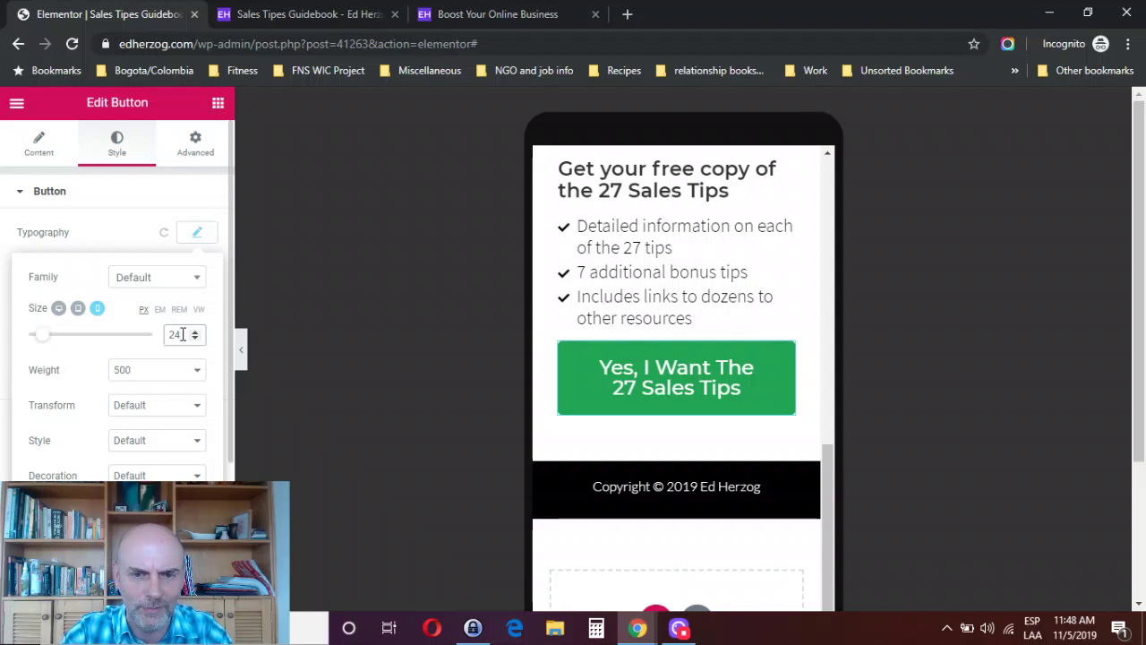
Step: Clear the button's mobile text size and compare 21, 20 and 24 px
{"action": "key", "text": "BackSpace"}
{"action": "key", "text": "BackSpace"}
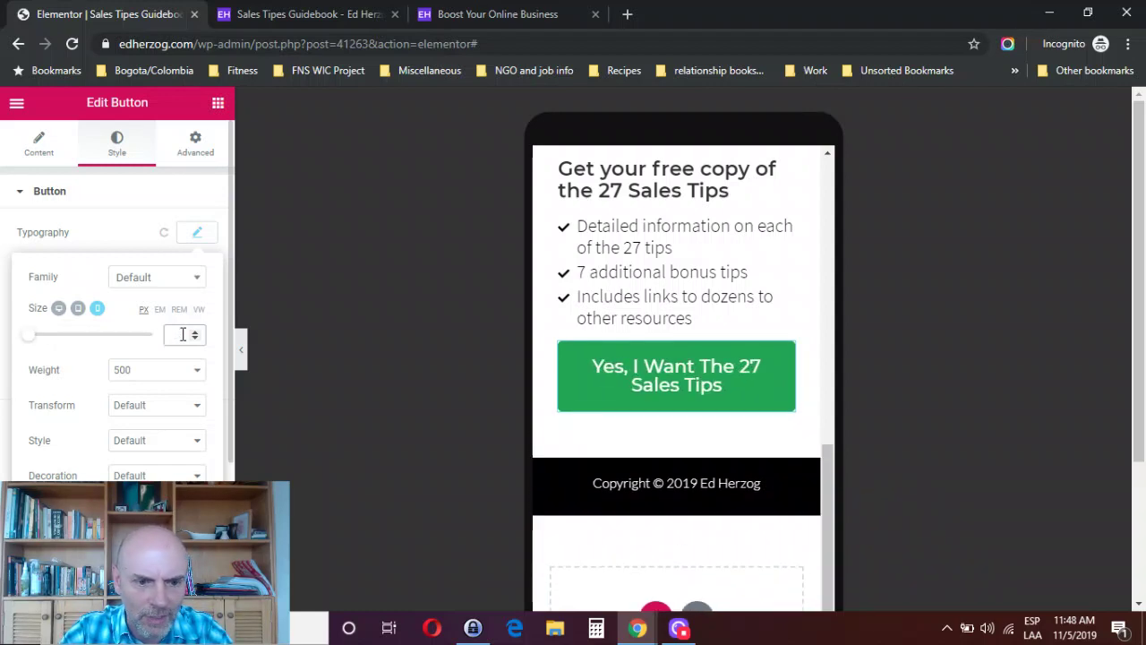
{"action": "type", "text": "21"}
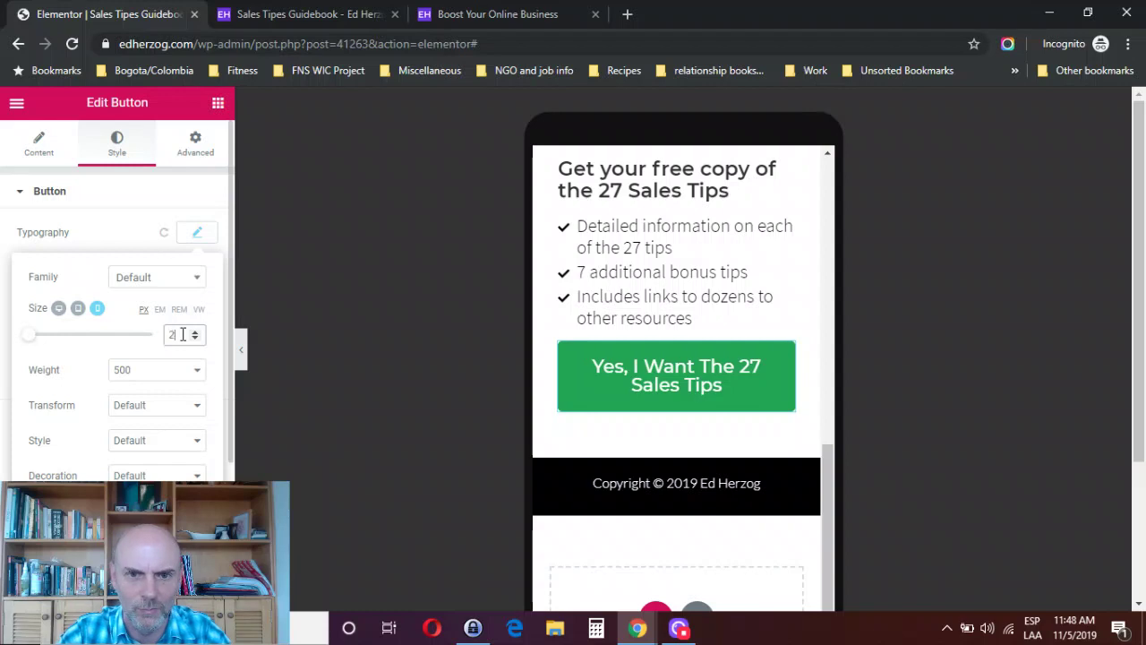
{"action": "key", "text": "BackSpace"}
{"action": "key", "text": "BackSpace"}
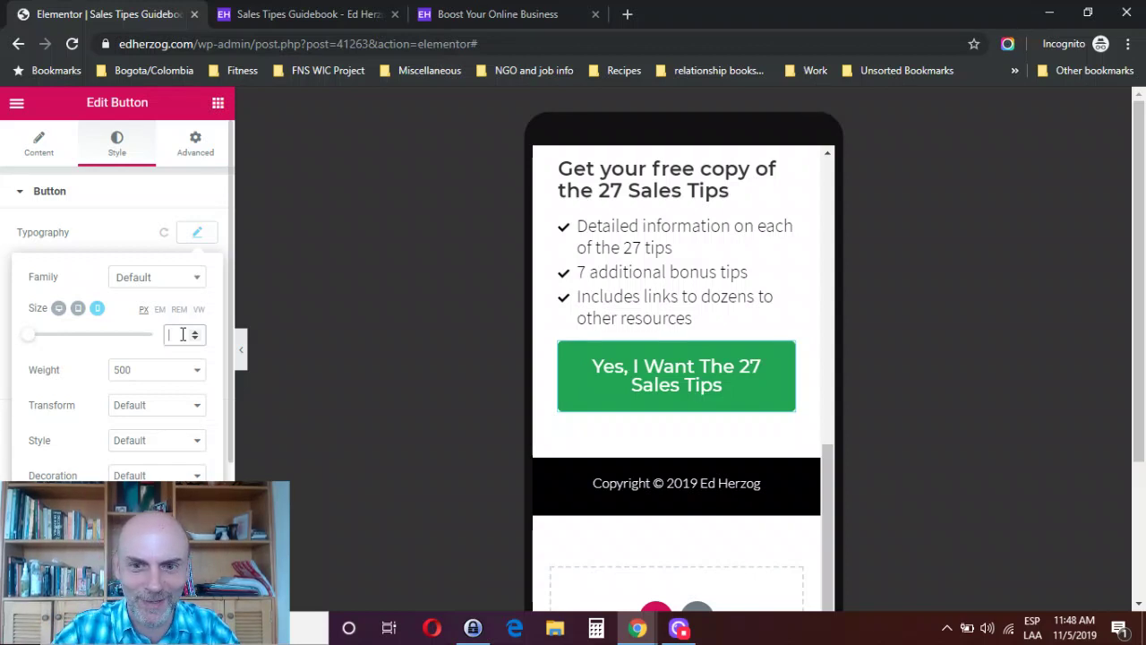
{"action": "type", "text": "20"}
{"action": "key", "text": "BackSpace"}
{"action": "key", "text": "BackSpace"}
{"action": "type", "text": "24"}
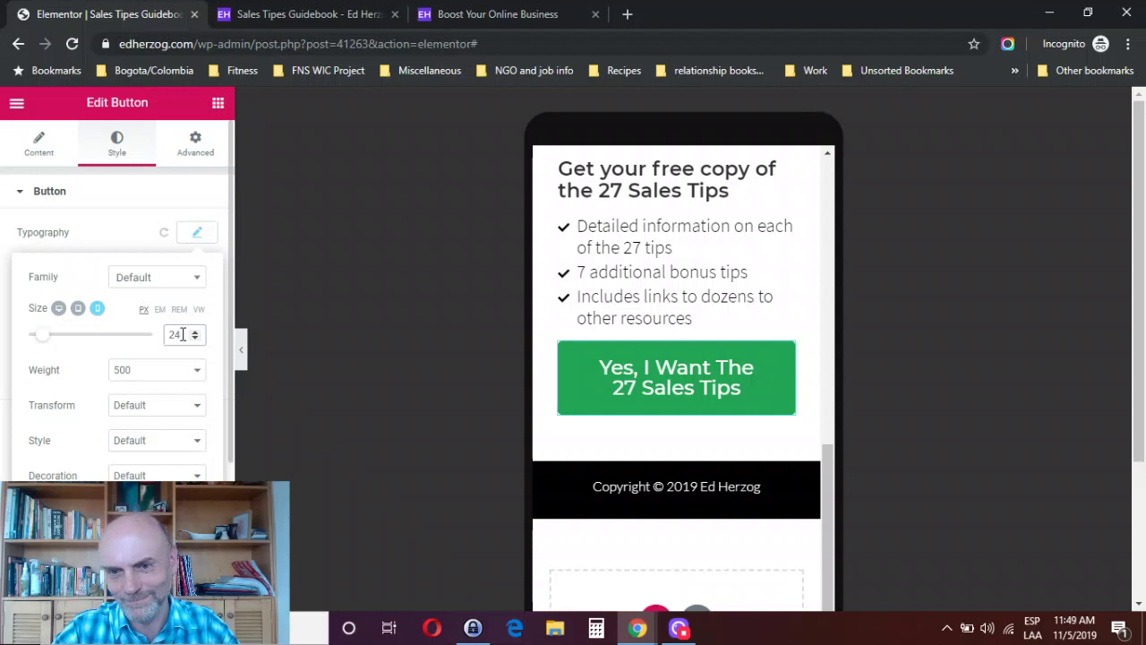
Step: Set the green button's mobile text size to 22 px and review its style and typography options
{"action": "key", "text": "BackSpace"}
{"action": "type", "text": "2"}
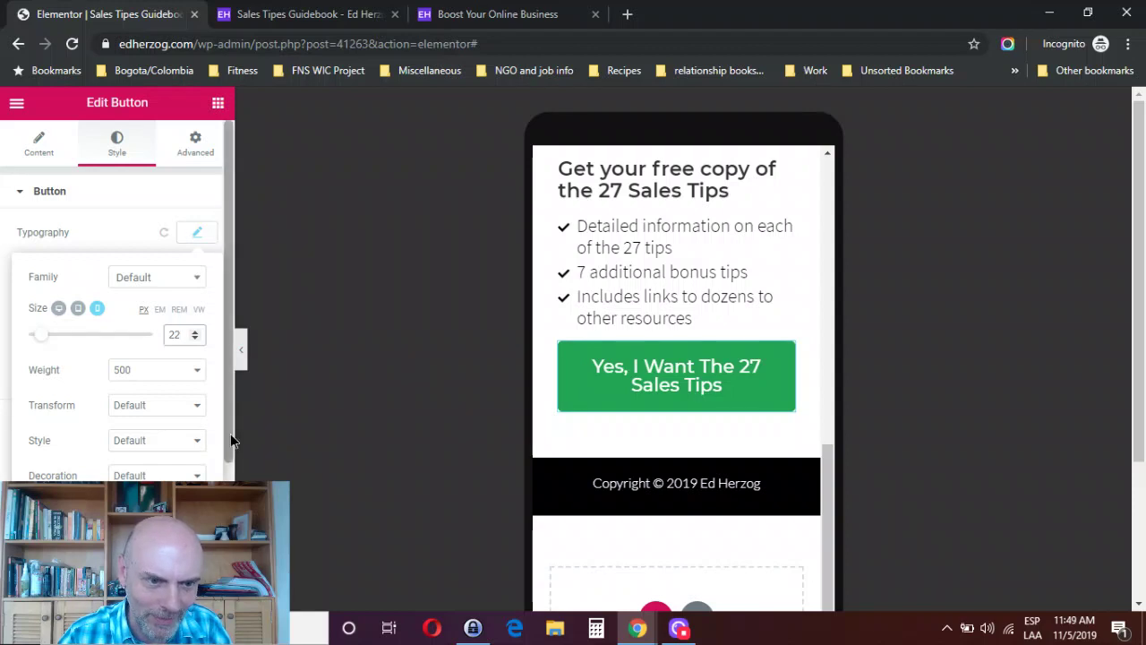
{"action": "scroll", "coordinate": [223, 429], "scroll_direction": "down", "scroll_amount": 5}
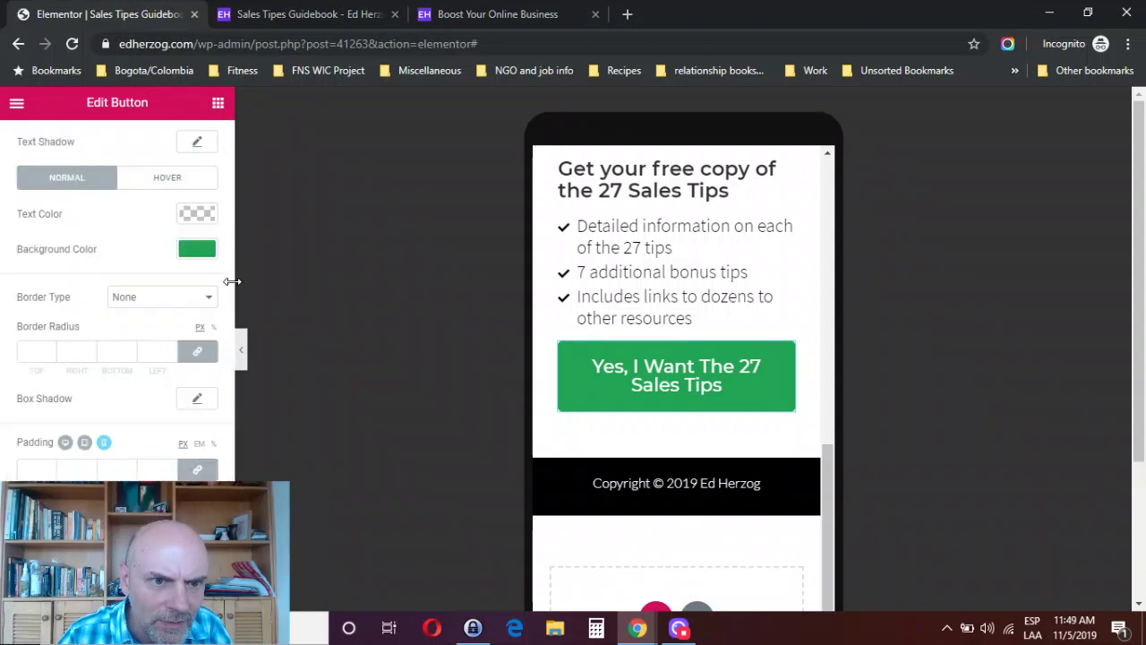
{"action": "scroll", "coordinate": [231, 202], "scroll_direction": "up", "scroll_amount": 3}
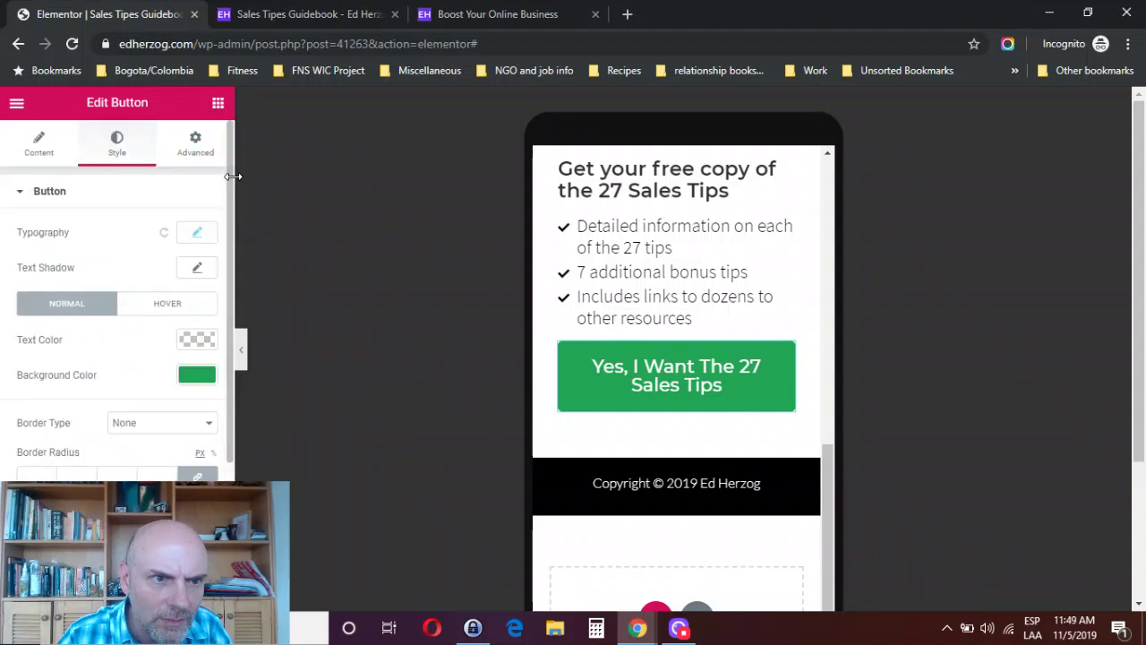
{"action": "left_click", "coordinate": [197, 232]}
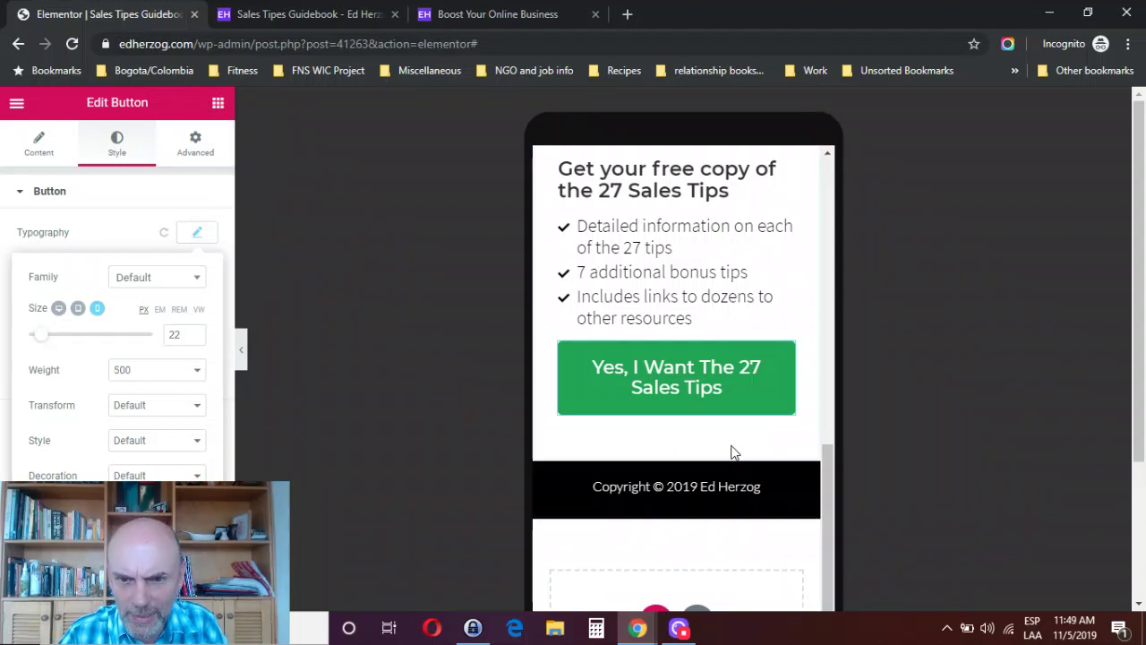
Step: Set the inner section's bottom padding to 25 px for mobile and check the spacing around the button
{"action": "left_click_drag", "start_coordinate": [824, 498], "coordinate": [842, 299]}
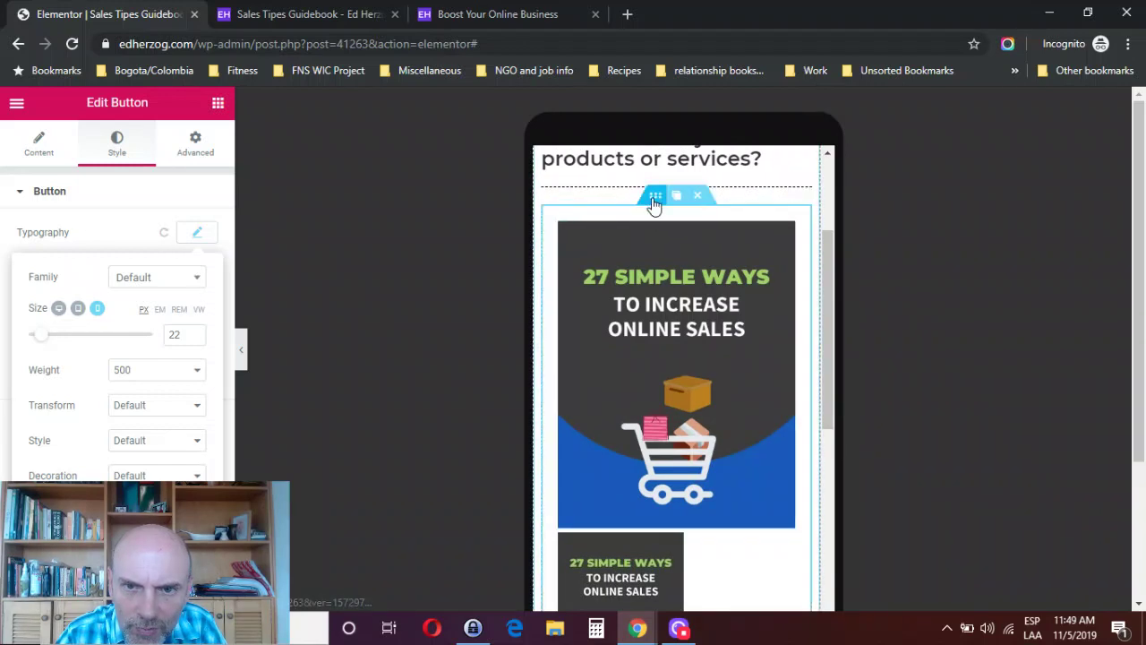
{"action": "left_click", "coordinate": [655, 199]}
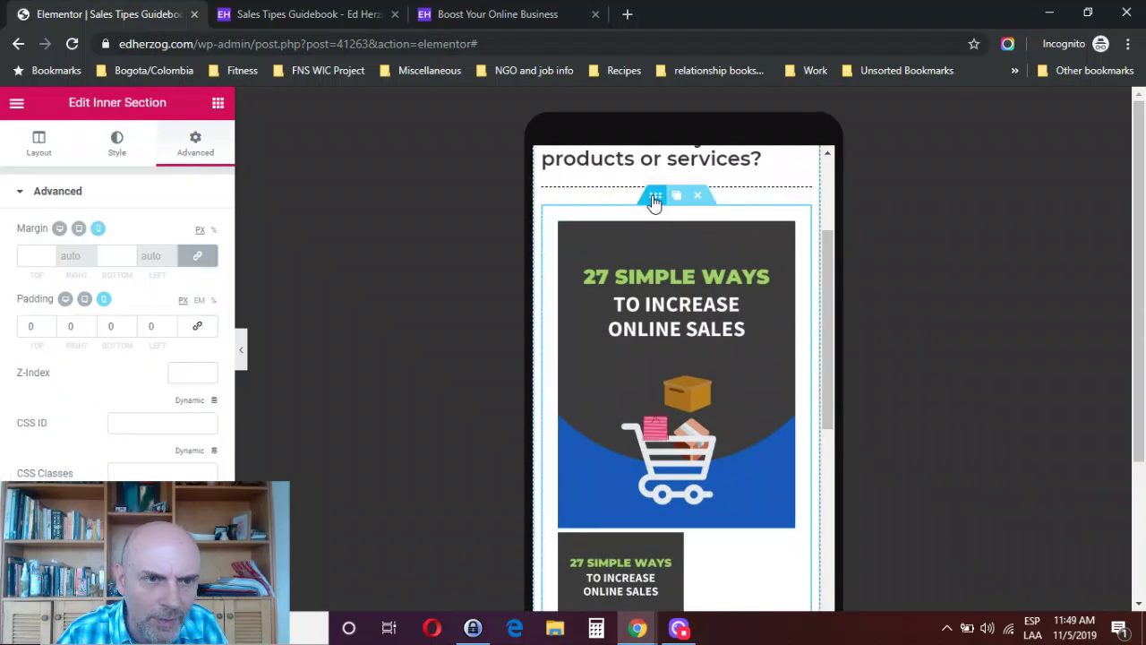
{"action": "double_click", "coordinate": [111, 326]}
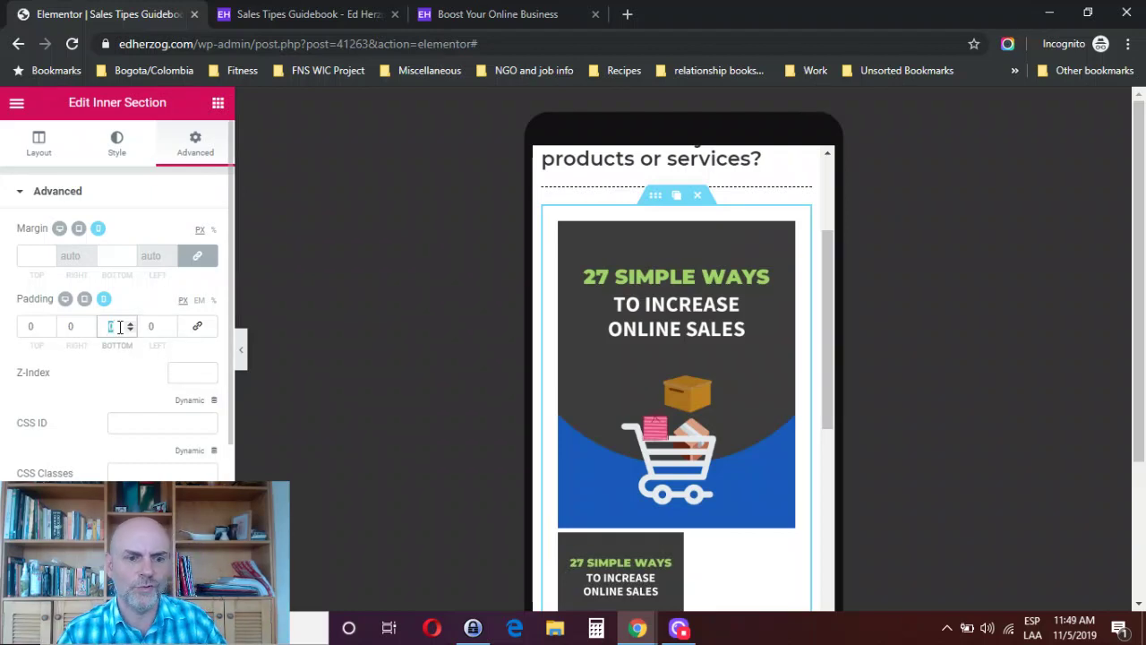
{"action": "type", "text": "25"}
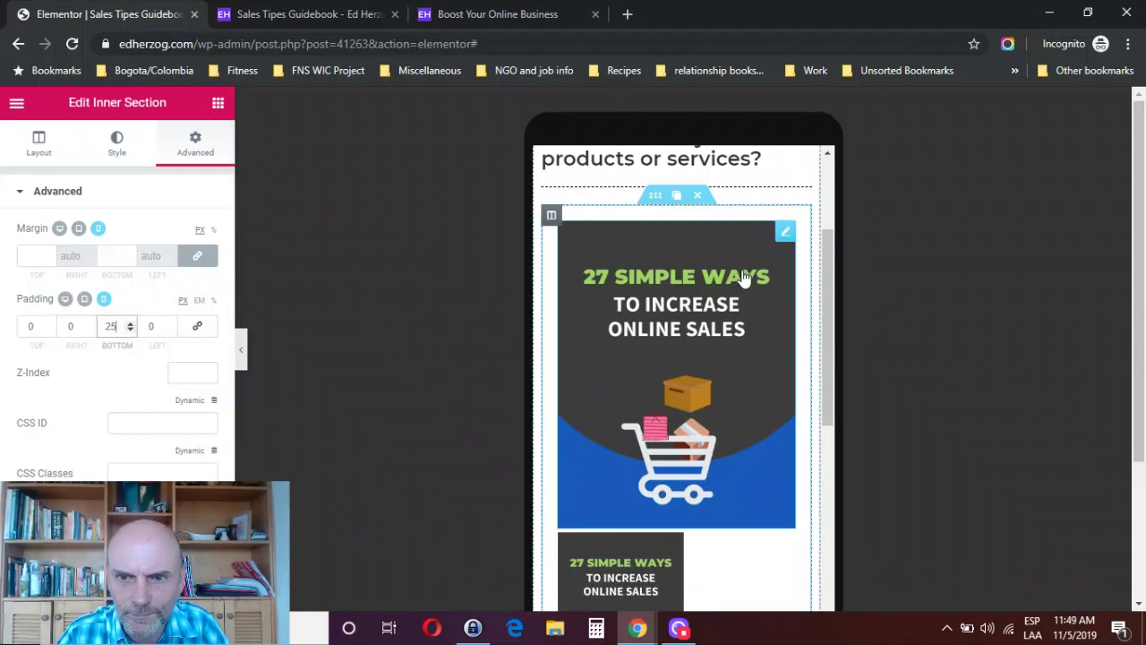
{"action": "left_click_drag", "start_coordinate": [826, 269], "coordinate": [797, 475]}
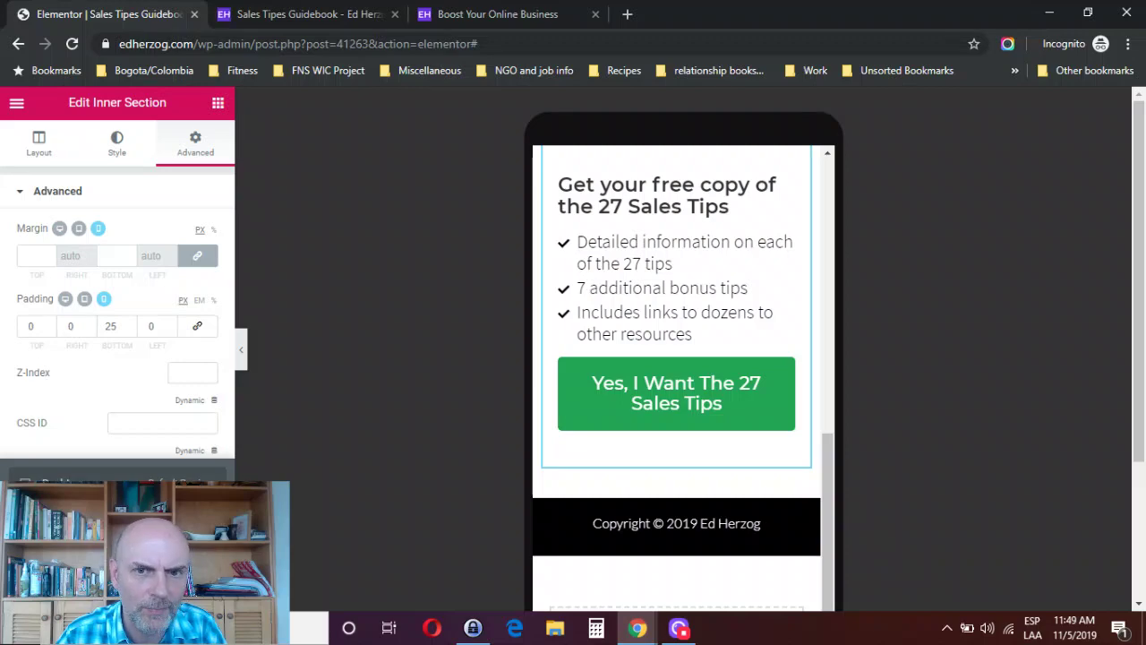
Step: Switch the editor back to desktop view and review the landing page layout there and in the reloaded page preview
{"action": "key", "text": "ctrl+shift+m"}
{"action": "scroll", "coordinate": [833, 421], "scroll_direction": "up", "scroll_amount": 5}
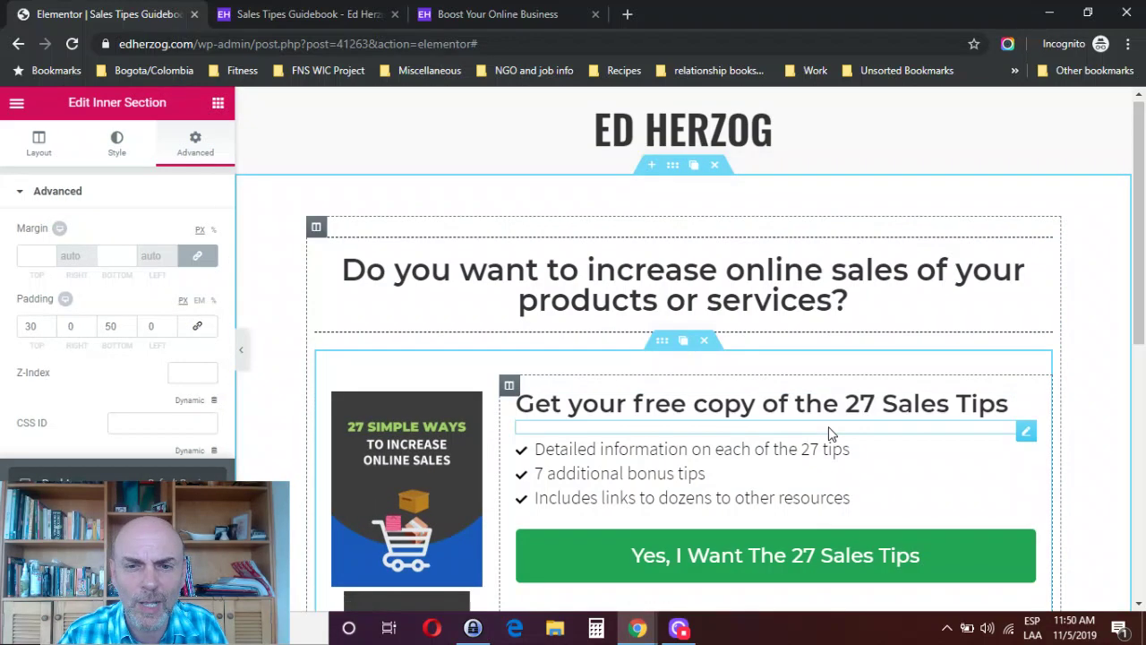
{"action": "scroll", "coordinate": [830, 433], "scroll_direction": "down", "scroll_amount": 3}
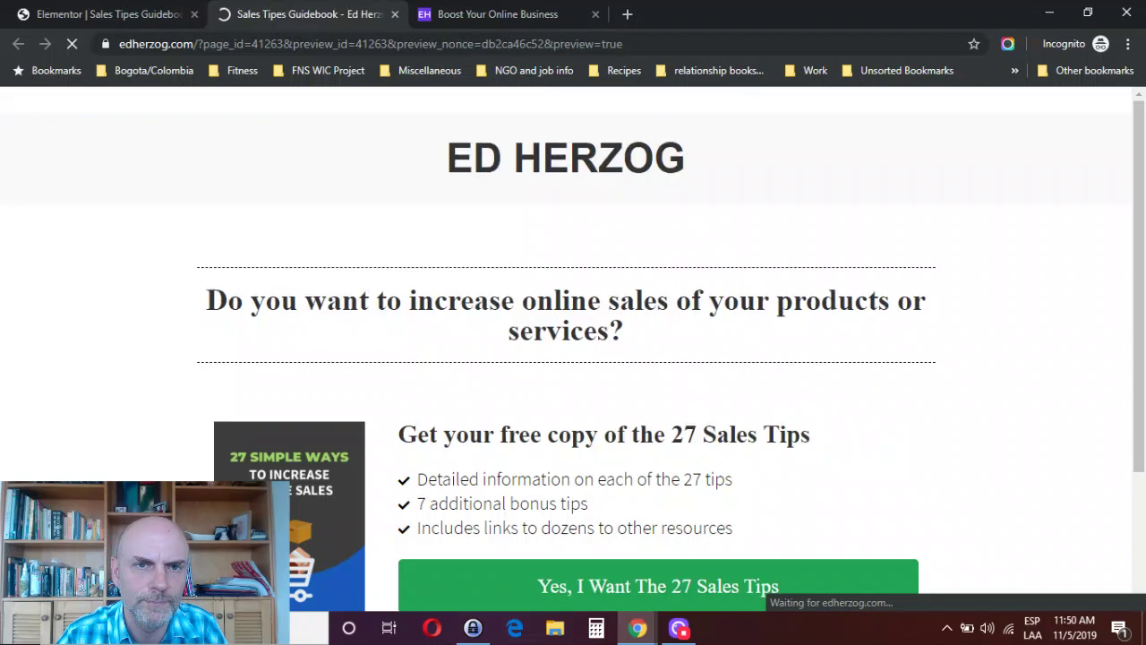
{"action": "scroll", "coordinate": [1140, 347], "scroll_direction": "down", "scroll_amount": 1}
{"action": "scroll", "coordinate": [1140, 347], "scroll_direction": "down", "scroll_amount": 2}
{"action": "scroll", "coordinate": [1140, 409], "scroll_direction": "up", "scroll_amount": 2}
{"action": "scroll", "coordinate": [1140, 409], "scroll_direction": "down", "scroll_amount": 2}
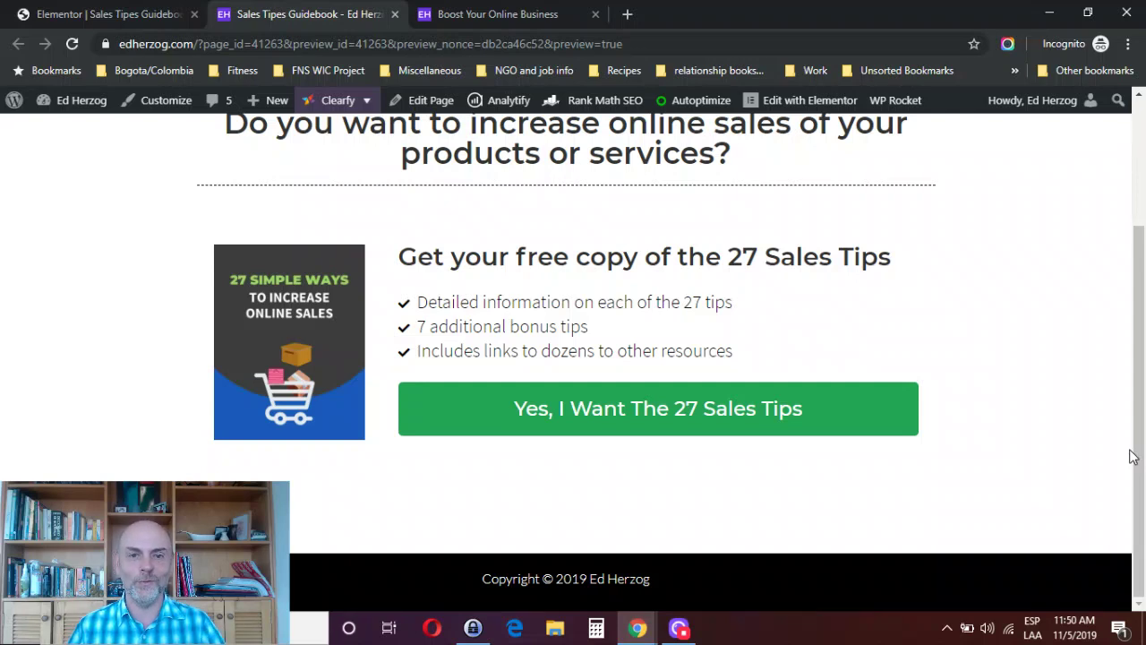
Step: Test the green "Yes, I Want The 27 Sales Tips" button's popup, check its First Name and Email fields, and close it
{"action": "left_click", "coordinate": [630, 421]}
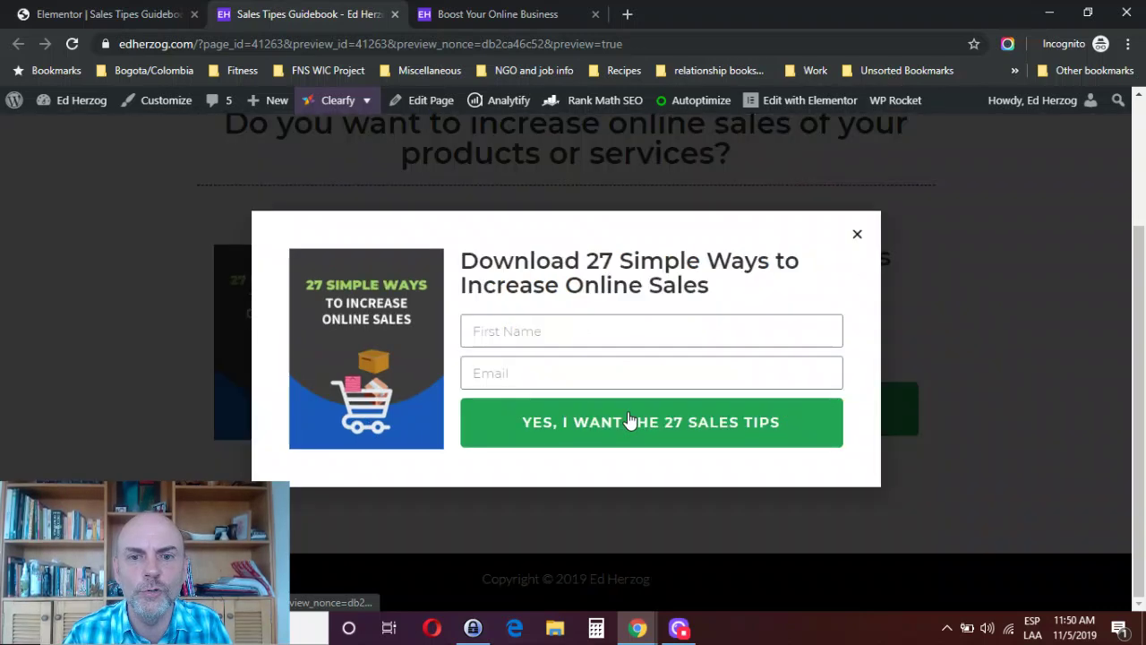
{"action": "left_click", "coordinate": [508, 331]}
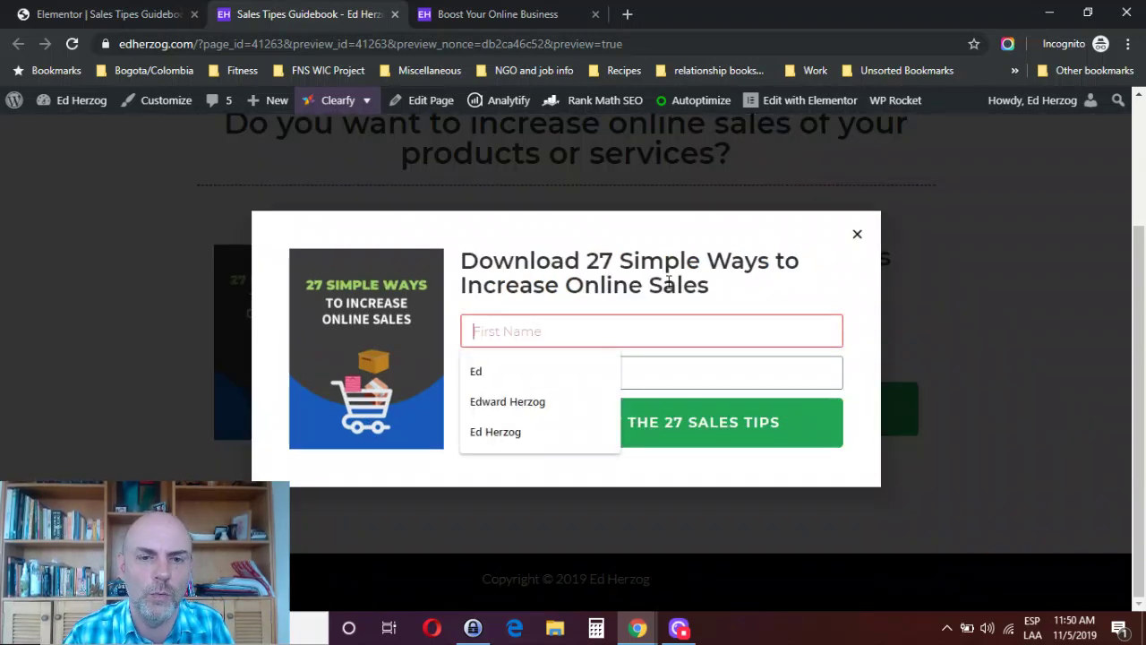
{"action": "left_click", "coordinate": [520, 285]}
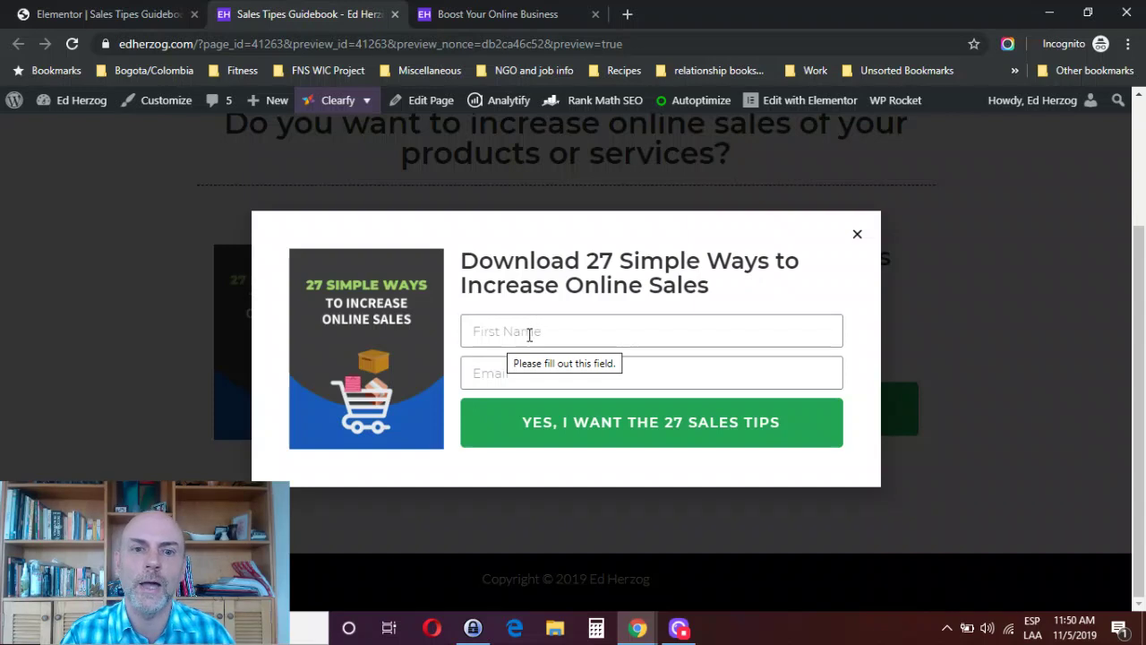
{"action": "left_click", "coordinate": [500, 337]}
{"action": "left_click", "coordinate": [652, 372]}
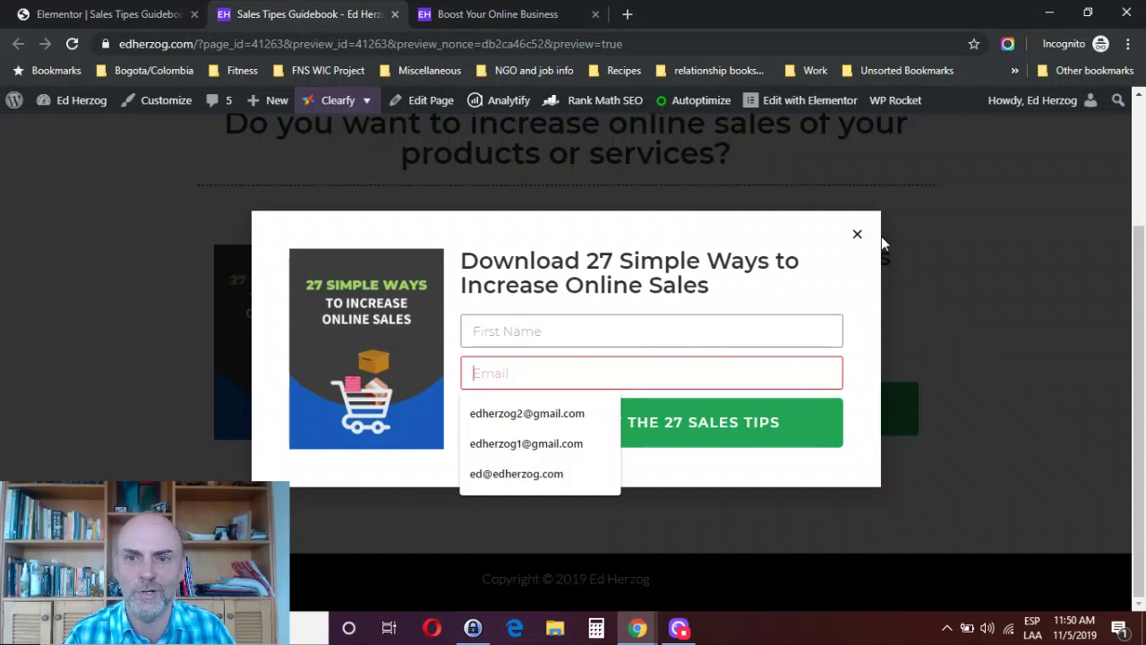
{"action": "left_click", "coordinate": [854, 235]}
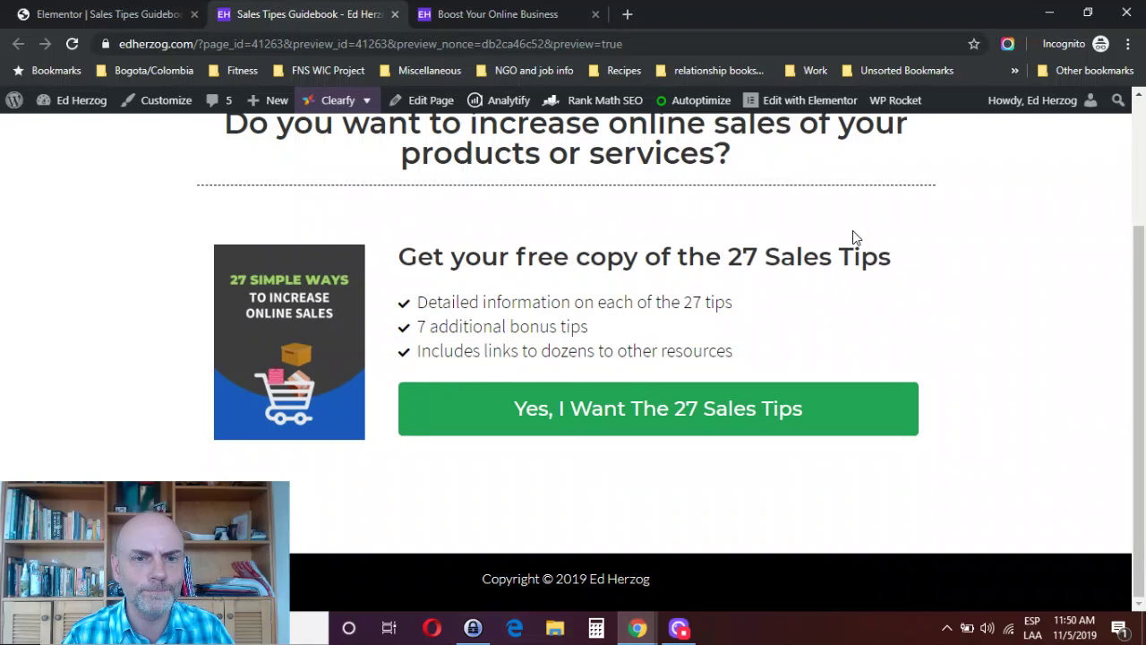